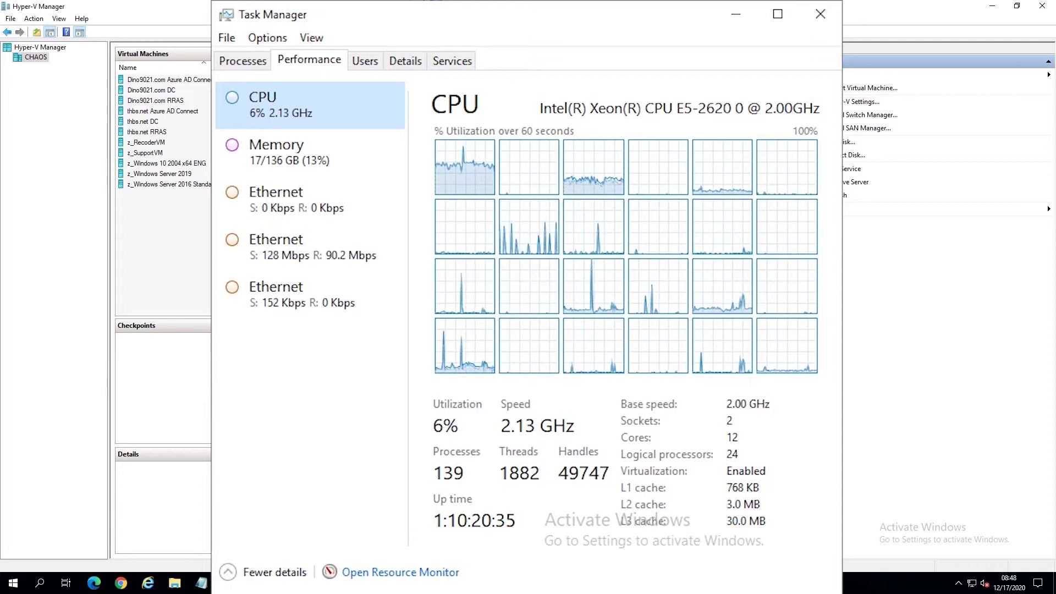
Review the thbs.net Network and Internet Network virtual switches on CHAOS, leaving them unchanged.
{"action": "right_click", "coordinate": [40, 59]}
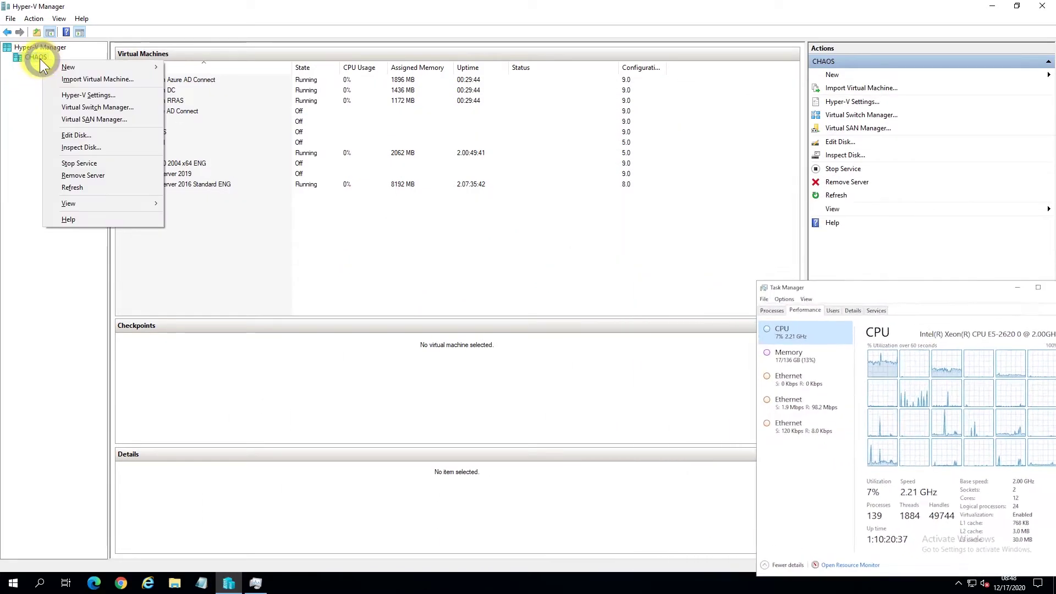
{"action": "left_click", "coordinate": [88, 108]}
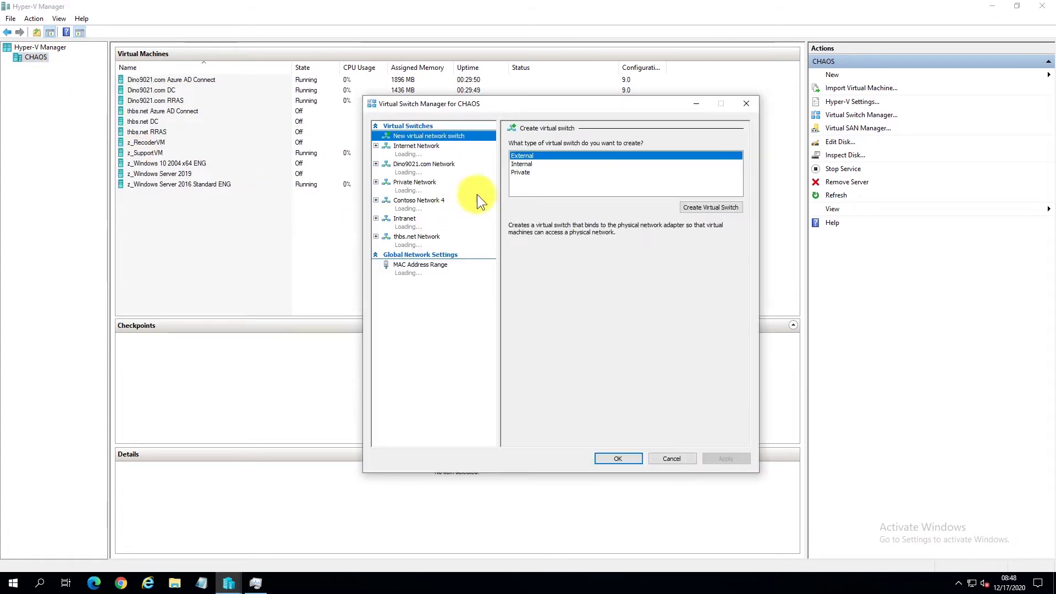
{"action": "left_click", "coordinate": [455, 242]}
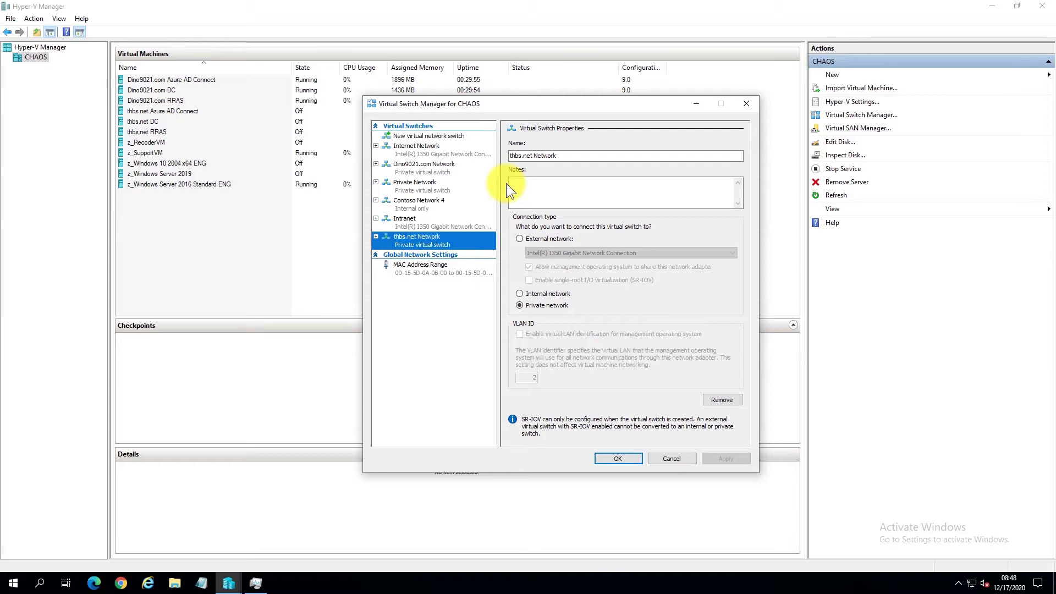
{"action": "left_click", "coordinate": [483, 152]}
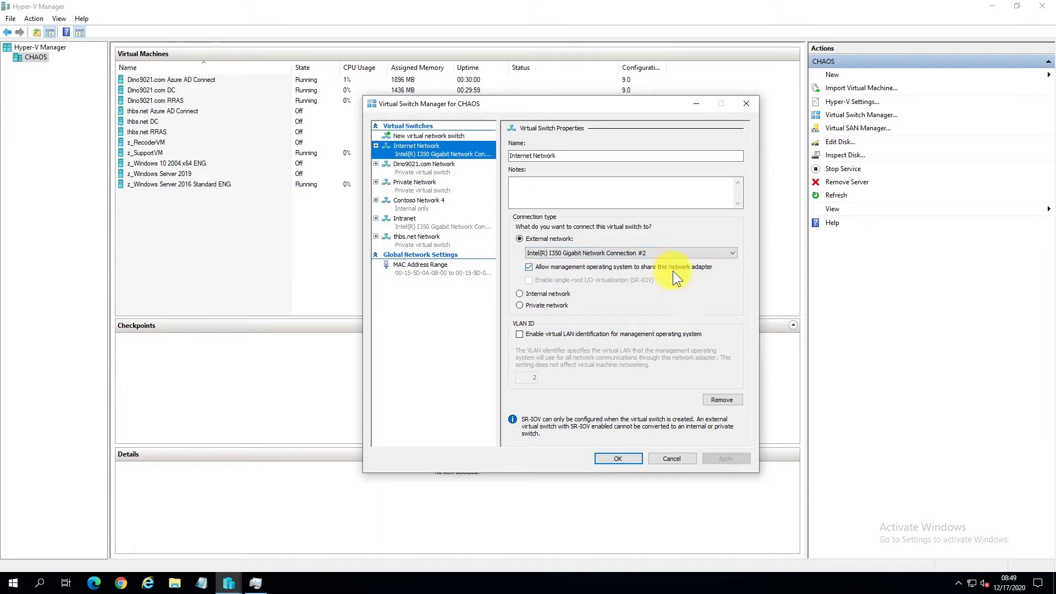
{"action": "left_click", "coordinate": [673, 457]}
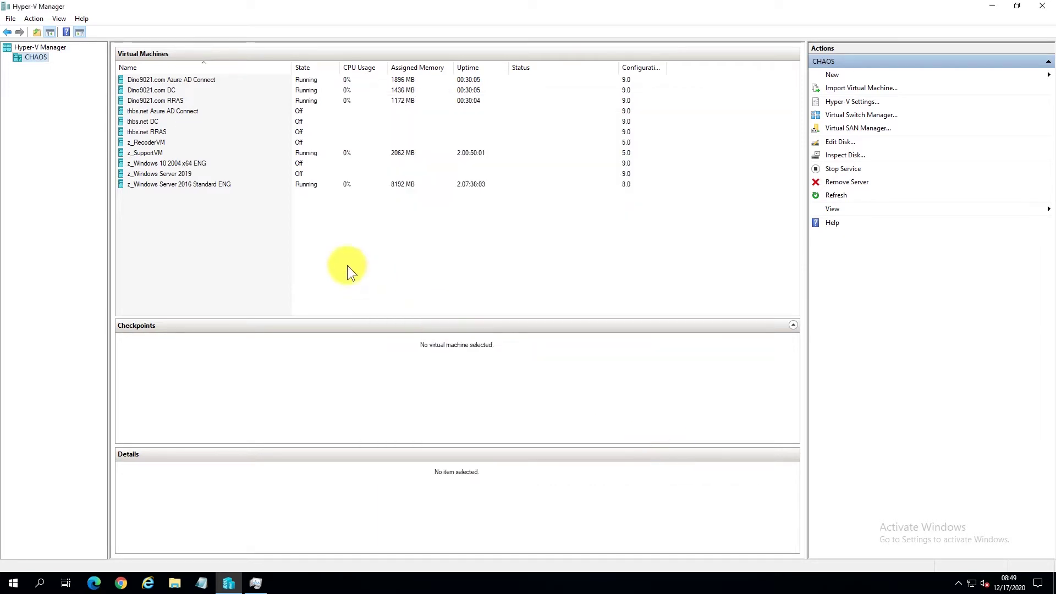
Check that thbs.net RRAS has adapters on thbs.net Network and Internet Network.
{"action": "right_click", "coordinate": [164, 131]}
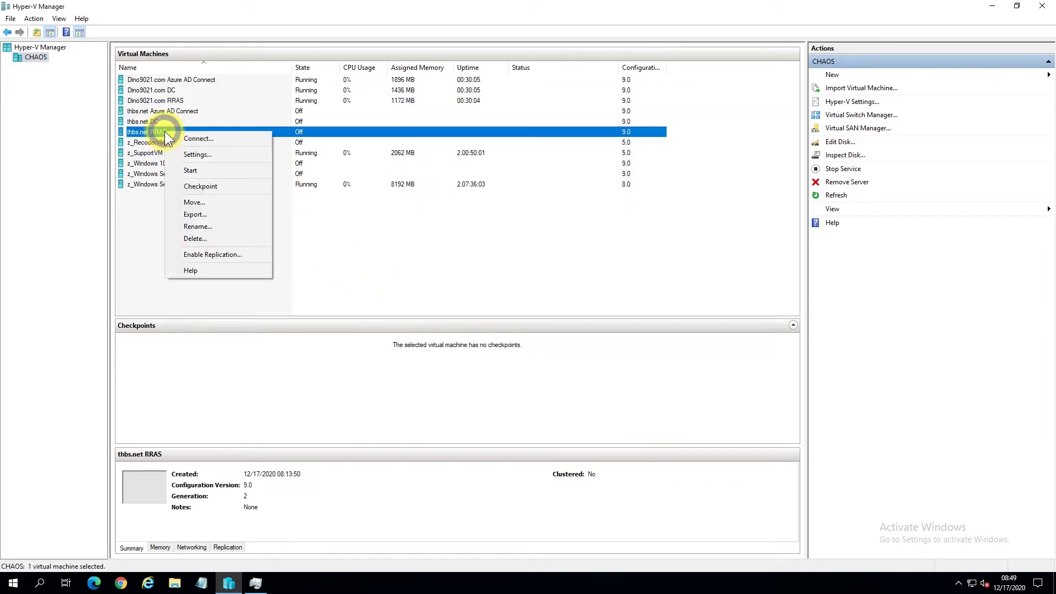
{"action": "left_click", "coordinate": [205, 153]}
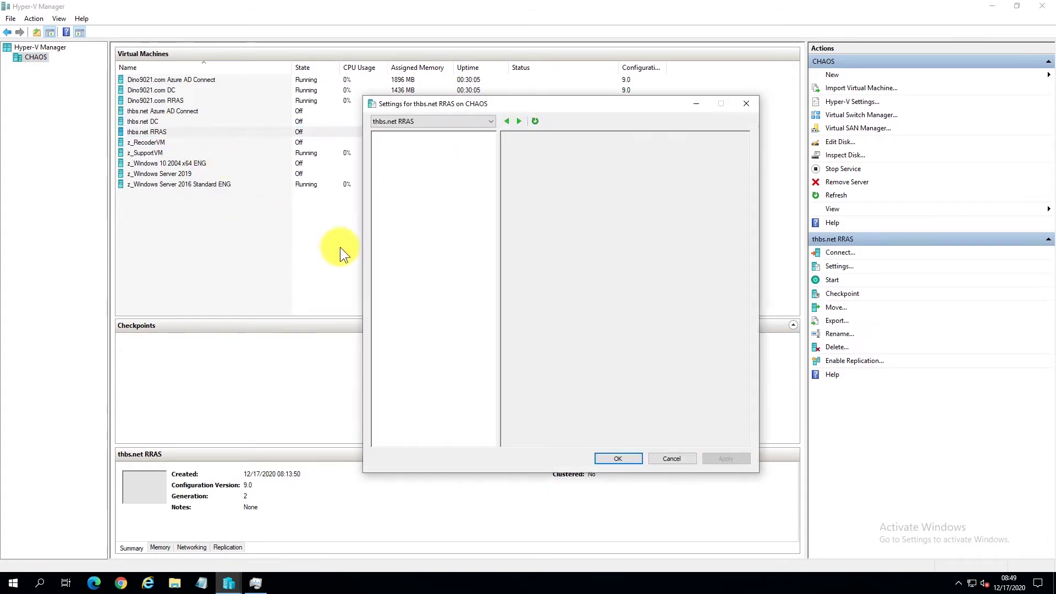
{"action": "left_click", "coordinate": [468, 281]}
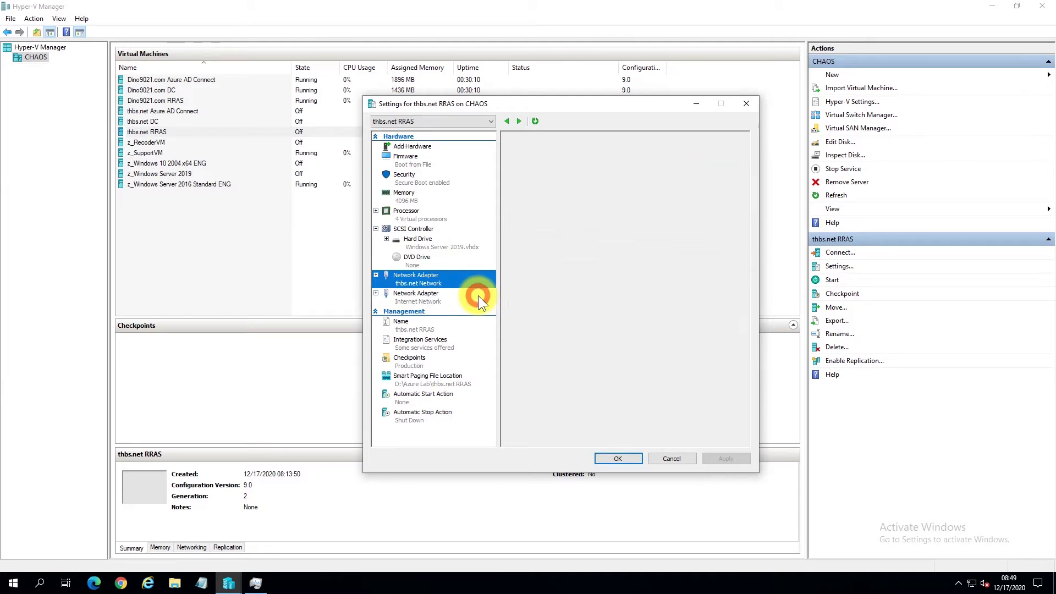
{"action": "left_click", "coordinate": [478, 297]}
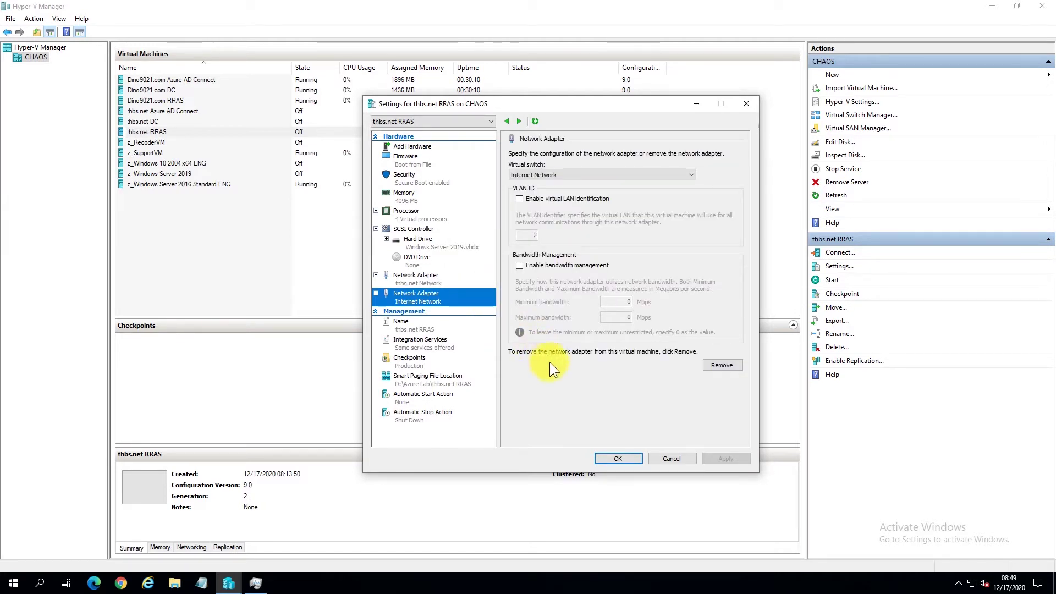
{"action": "left_click", "coordinate": [682, 454]}
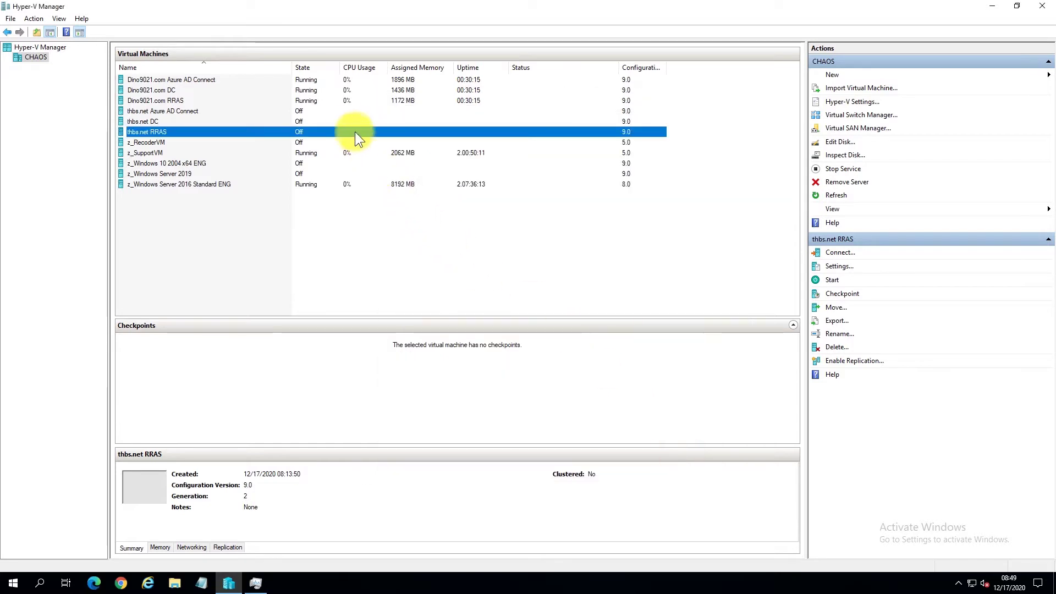
Check which virtual switch the thbs.net DC and Azure AD Connect adapters use.
{"action": "right_click", "coordinate": [349, 121]}
{"action": "left_click", "coordinate": [366, 143]}
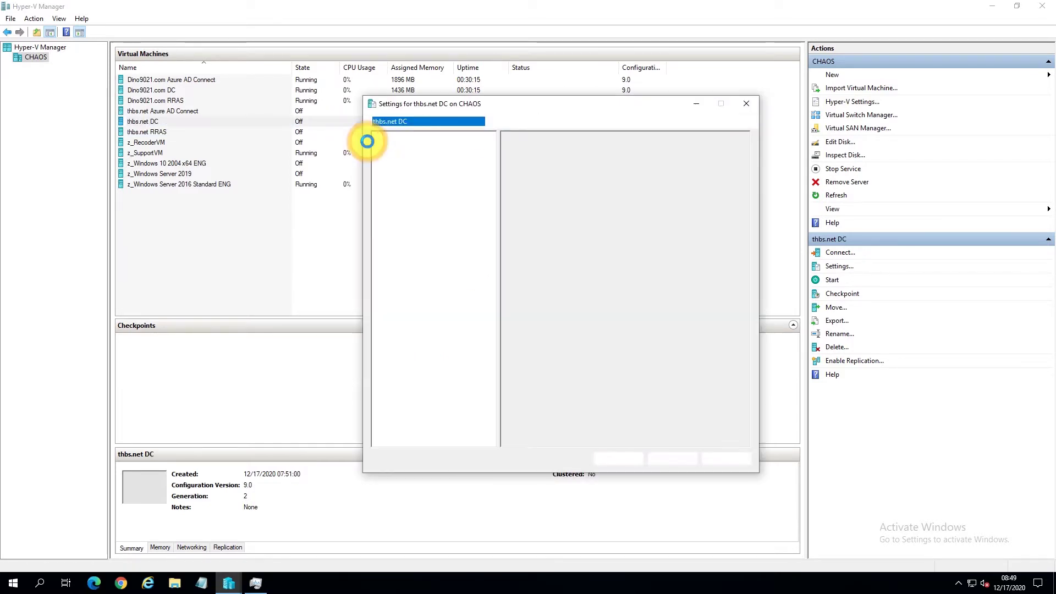
{"action": "left_click", "coordinate": [462, 281]}
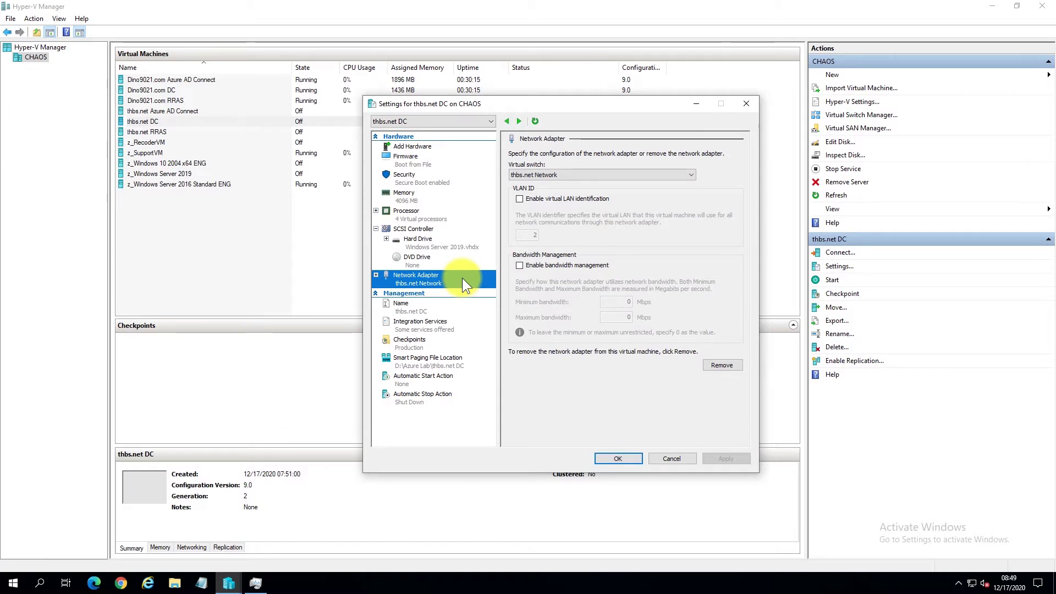
{"action": "left_click", "coordinate": [686, 460]}
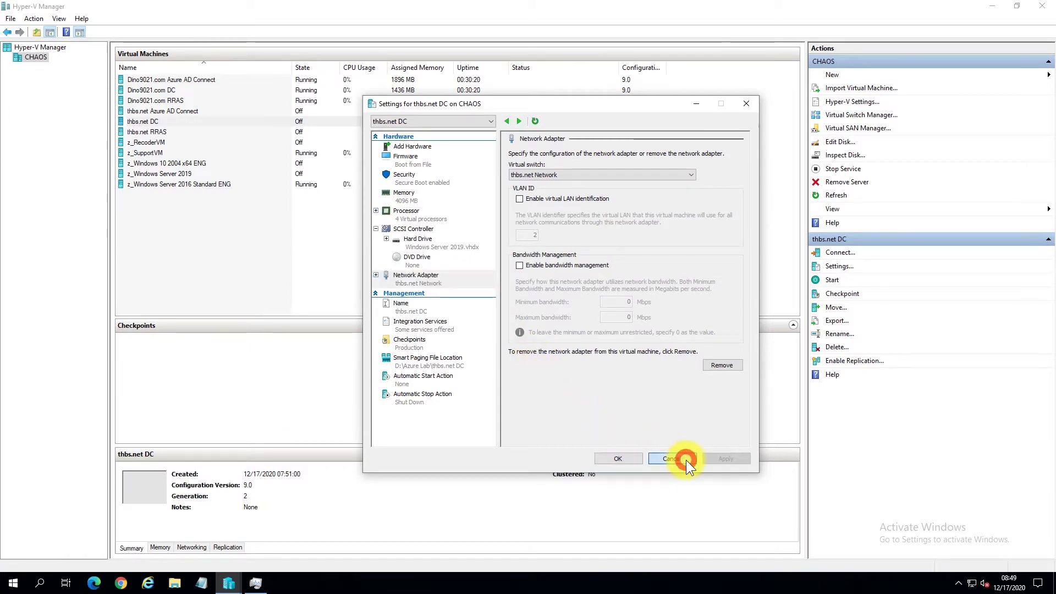
{"action": "left_click", "coordinate": [307, 111]}
{"action": "right_click", "coordinate": [307, 111]}
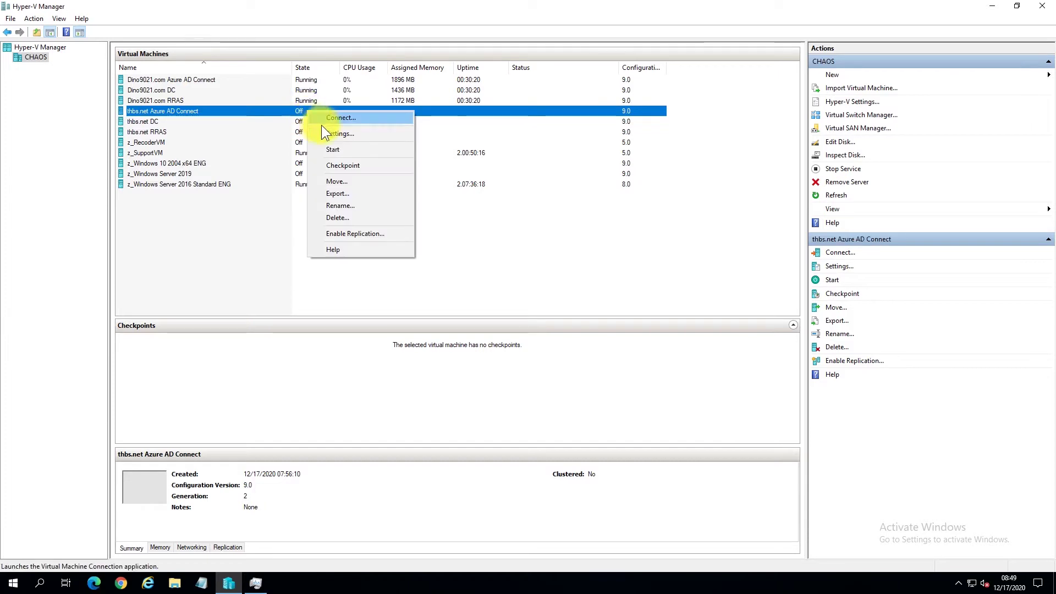
{"action": "left_click", "coordinate": [332, 132]}
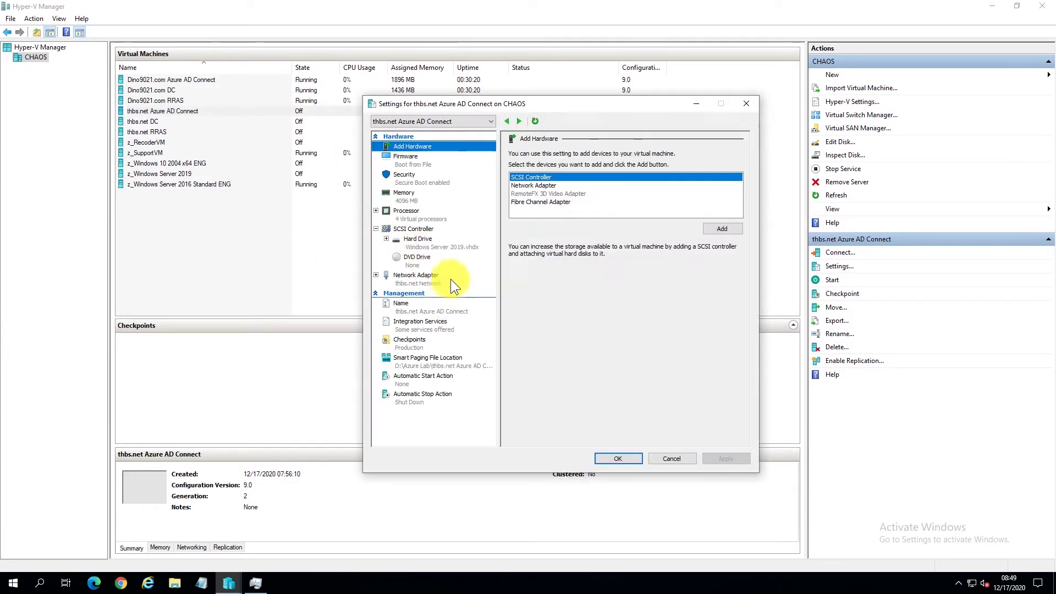
{"action": "left_click", "coordinate": [454, 280]}
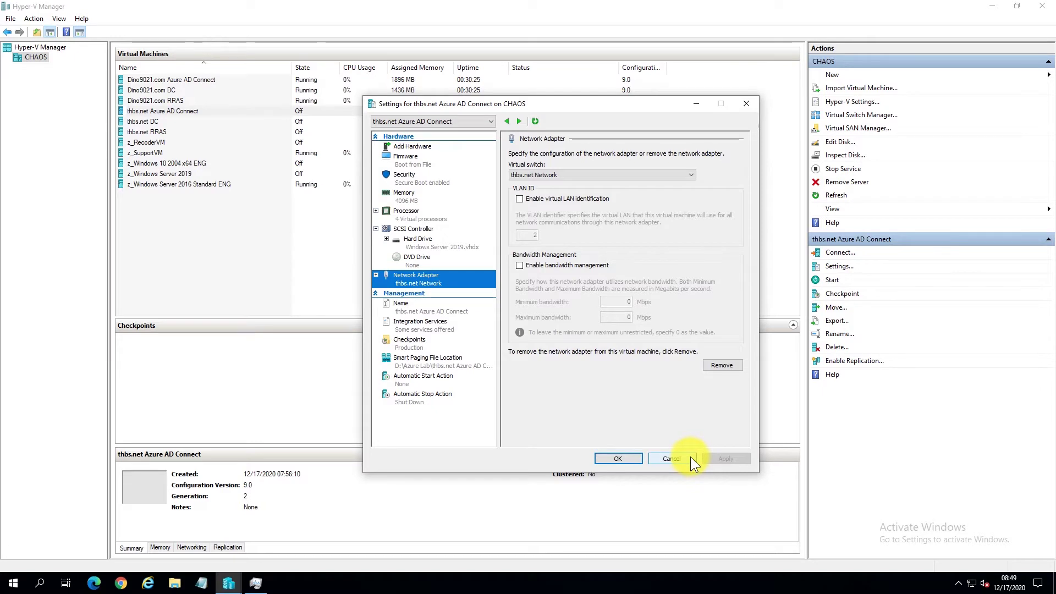
{"action": "left_click", "coordinate": [672, 459]}
Start the thbs.net RRAS VM and connect to its console.
{"action": "right_click", "coordinate": [235, 133]}
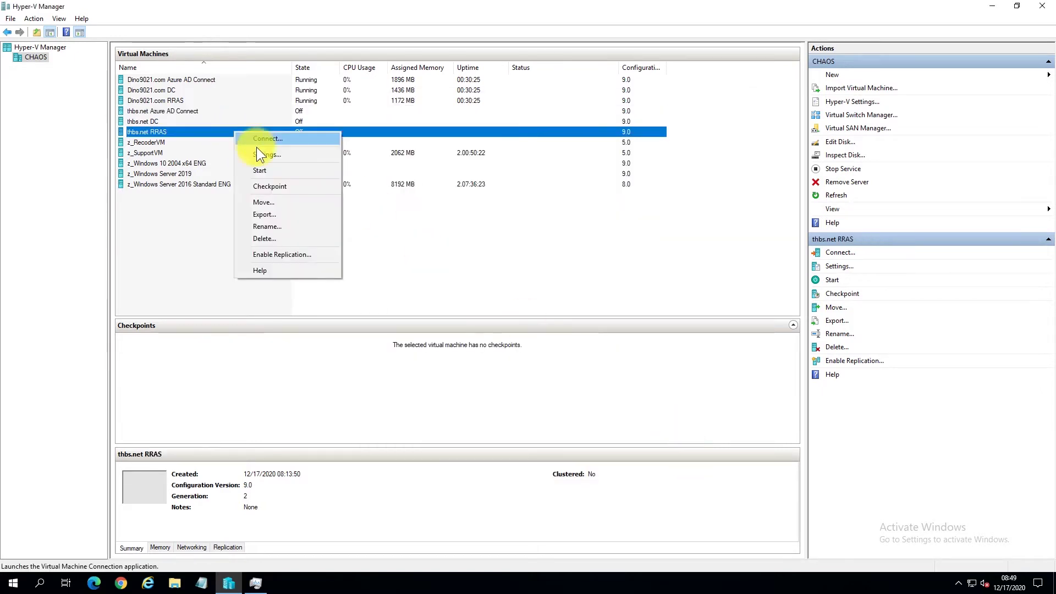
{"action": "left_click", "coordinate": [272, 169]}
{"action": "right_click", "coordinate": [312, 132]}
{"action": "left_click", "coordinate": [322, 136]}
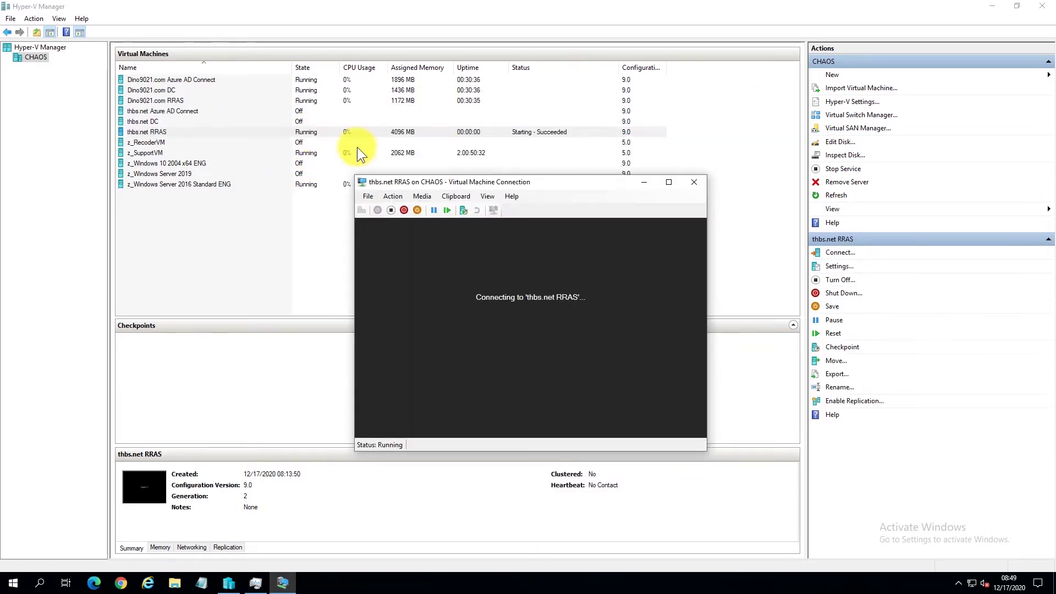
Accept the license terms and set and confirm the Administrator password to finish setup.
{"action": "left_click_drag", "start_coordinate": [416, 182], "coordinate": [323, 97]}
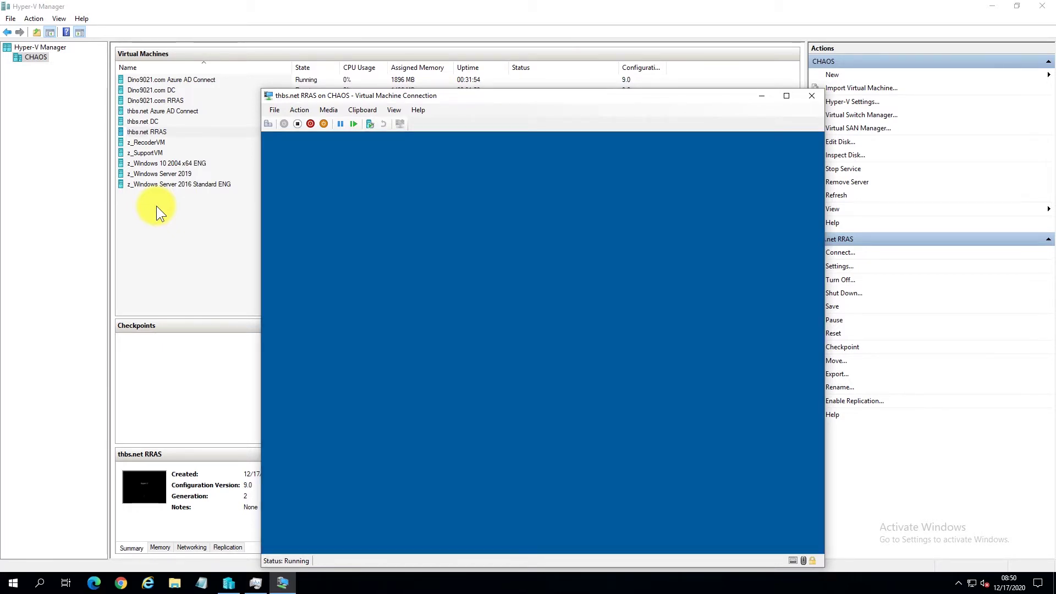
{"action": "left_click", "coordinate": [788, 500]}
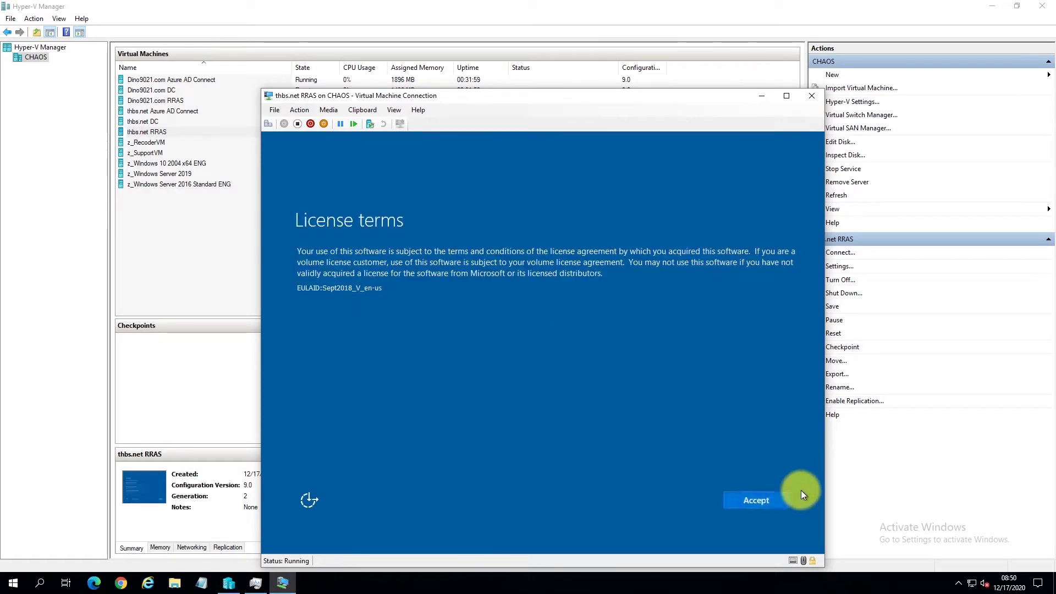
{"action": "left_click", "coordinate": [787, 502]}
{"action": "type", "text": "••••••••••"}
{"action": "key", "text": "Tab"}
{"action": "type", "text": "••••••••••"}
{"action": "left_click", "coordinate": [787, 502]}
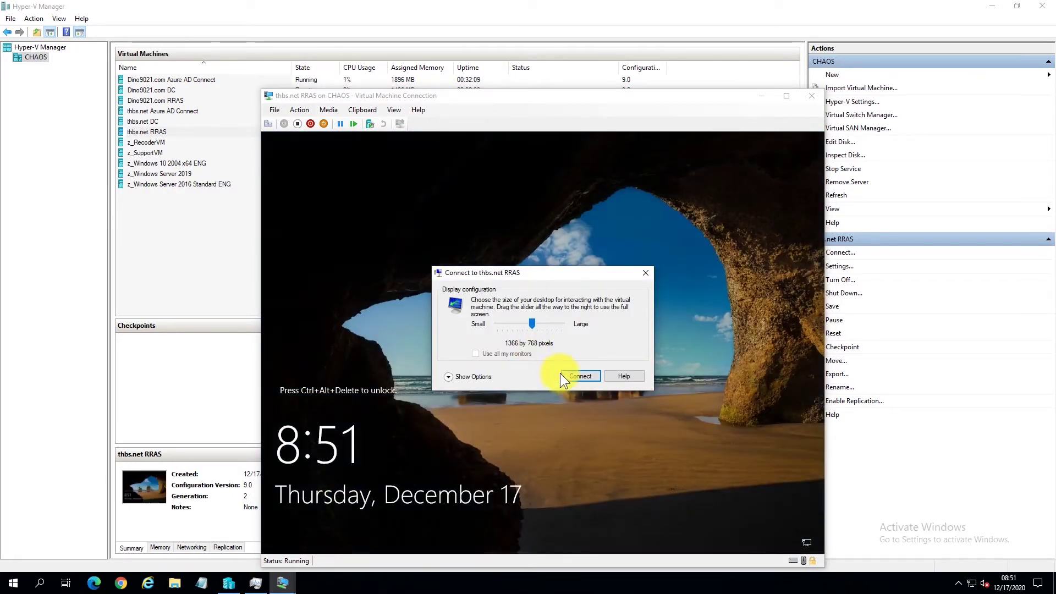
Connect to the session and sign in with the administrator password.
{"action": "left_click", "coordinate": [566, 376]}
{"action": "left_click_drag", "start_coordinate": [477, 96], "coordinate": [432, 60]}
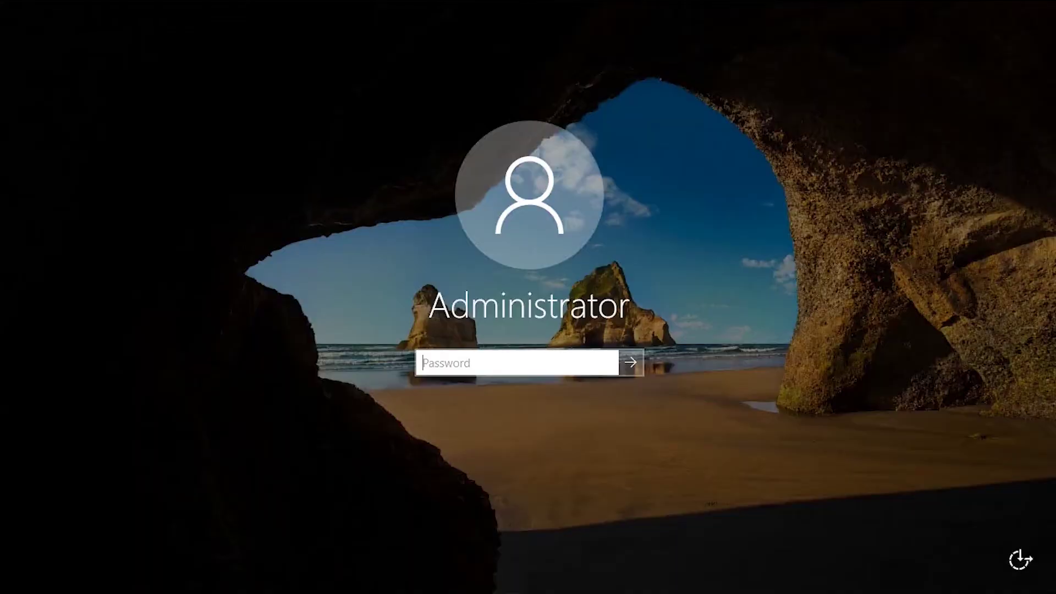
{"action": "type", "text": "••••••••••"}
{"action": "key", "text": "Return"}
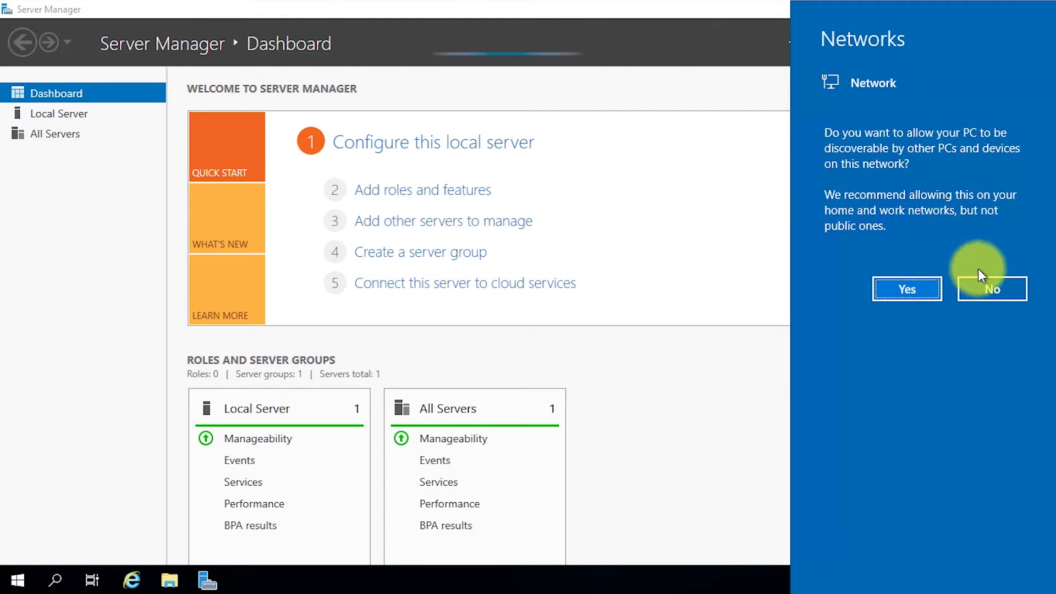
Decline network discovery and change the computer name to RRAS from Local Server.
{"action": "left_click", "coordinate": [995, 293]}
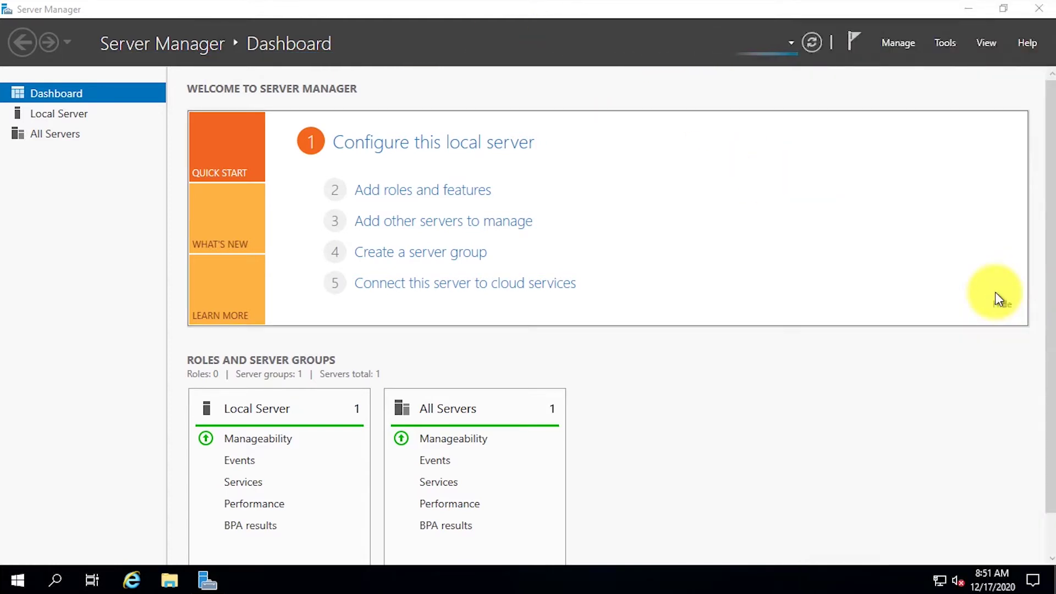
{"action": "left_click", "coordinate": [71, 116]}
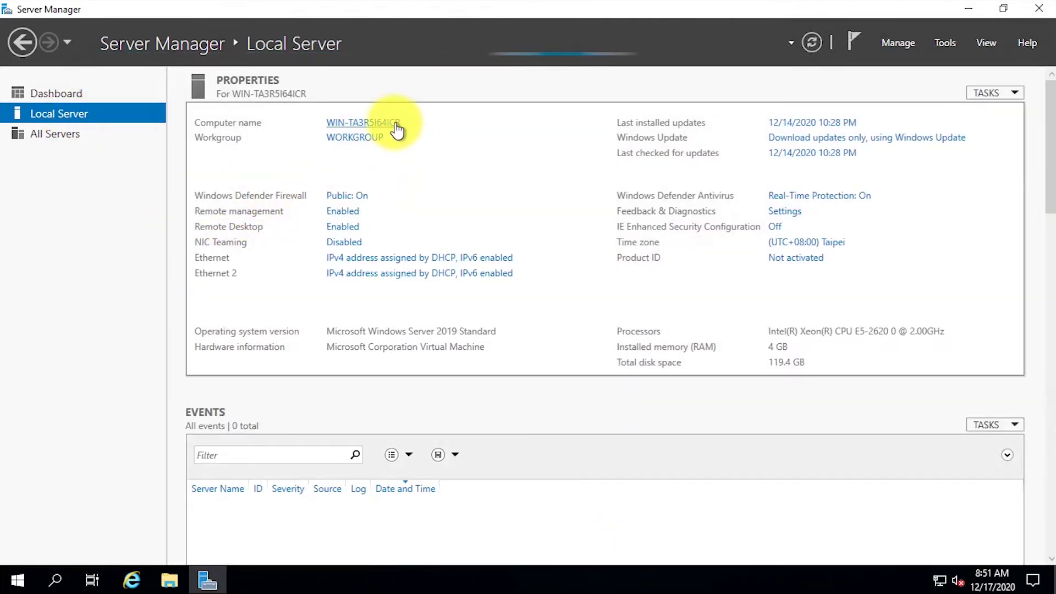
{"action": "left_click", "coordinate": [397, 131]}
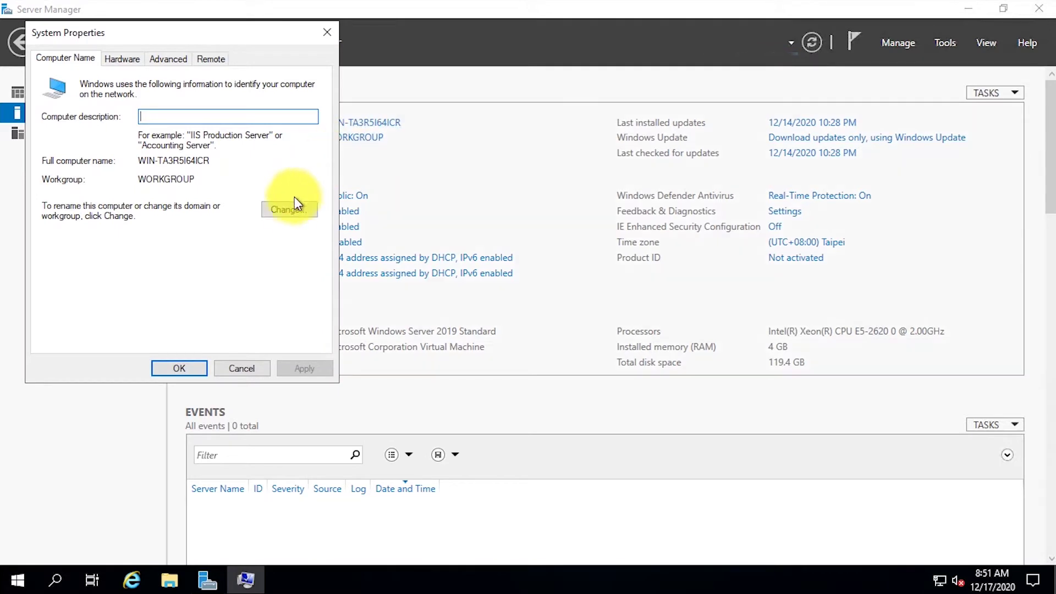
{"action": "left_click", "coordinate": [289, 213]}
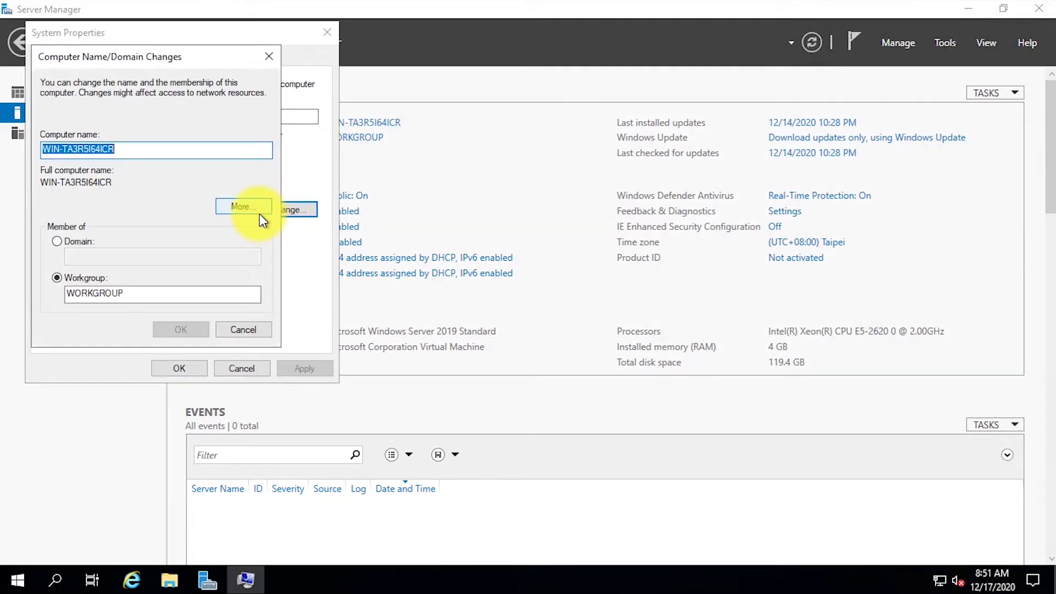
{"action": "type", "text": "RRAS"}
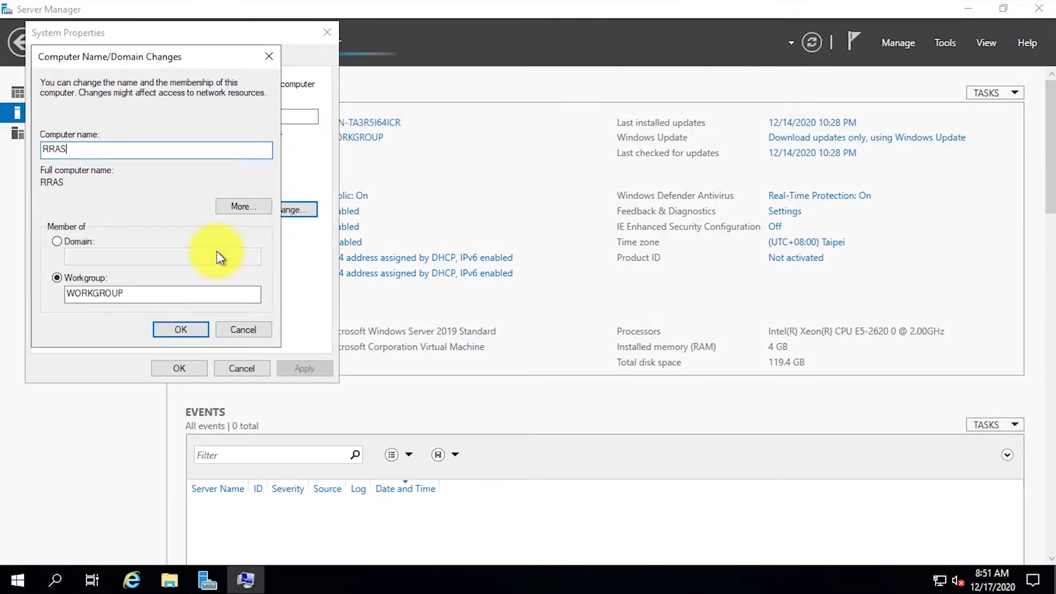
{"action": "left_click", "coordinate": [196, 330]}
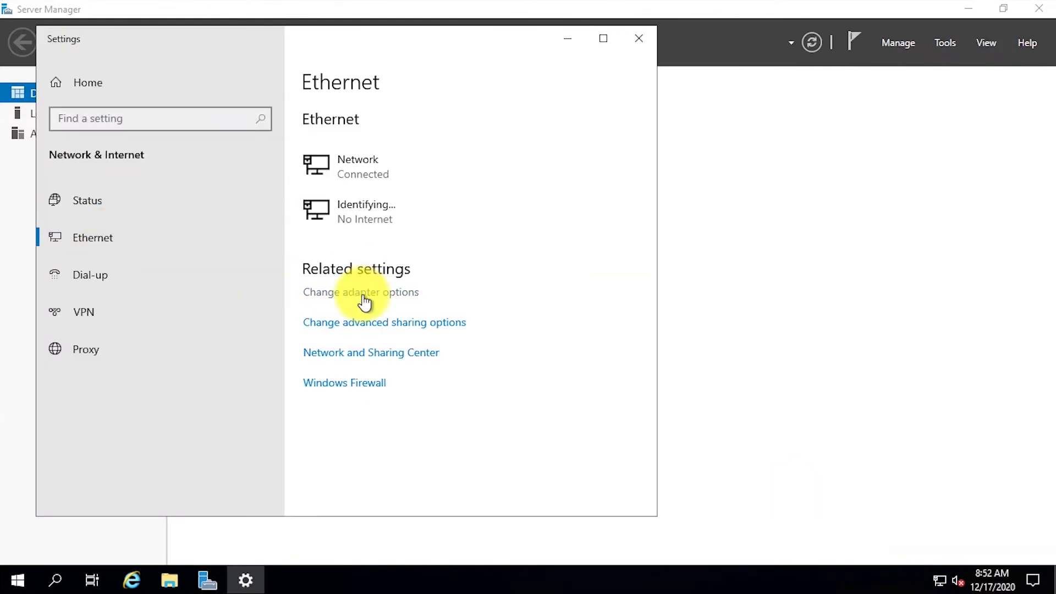
Inspect the Ethernet 2 adapter's connection status and details.
{"action": "left_click", "coordinate": [363, 293]}
{"action": "right_click", "coordinate": [355, 156]}
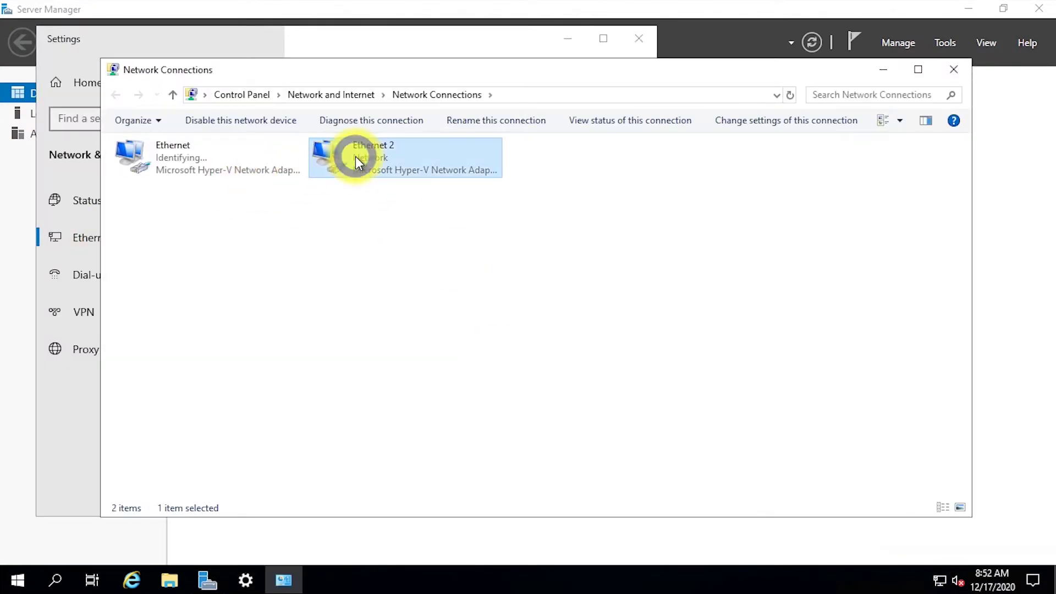
{"action": "left_click", "coordinate": [394, 183]}
{"action": "left_click", "coordinate": [451, 281]}
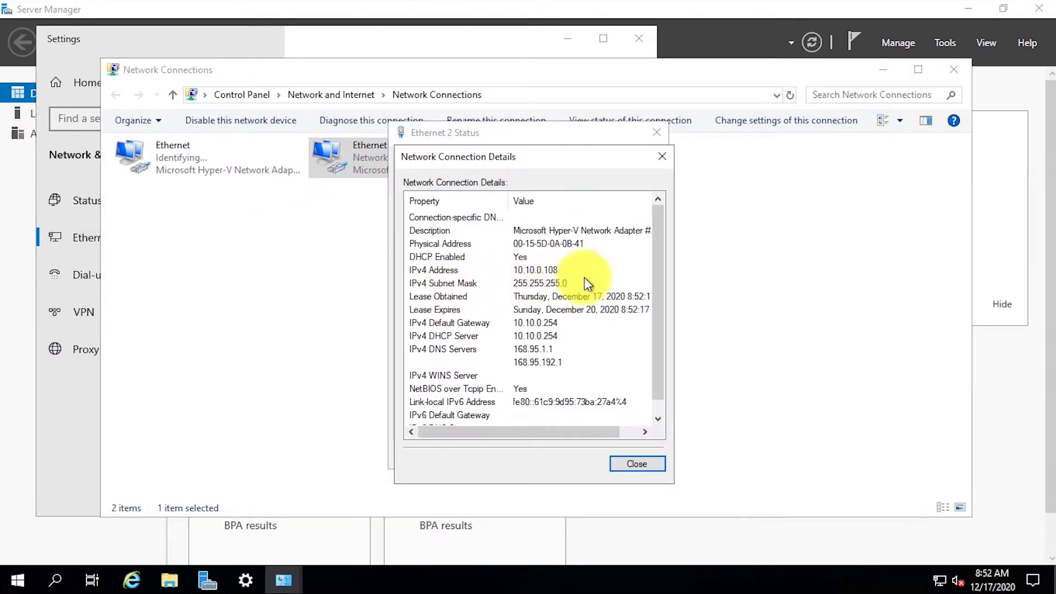
{"action": "left_click", "coordinate": [663, 157]}
{"action": "left_click", "coordinate": [657, 133]}
Rename Ethernet 2 to Internet and Ethernet to thbs.net.
{"action": "key", "text": "F2"}
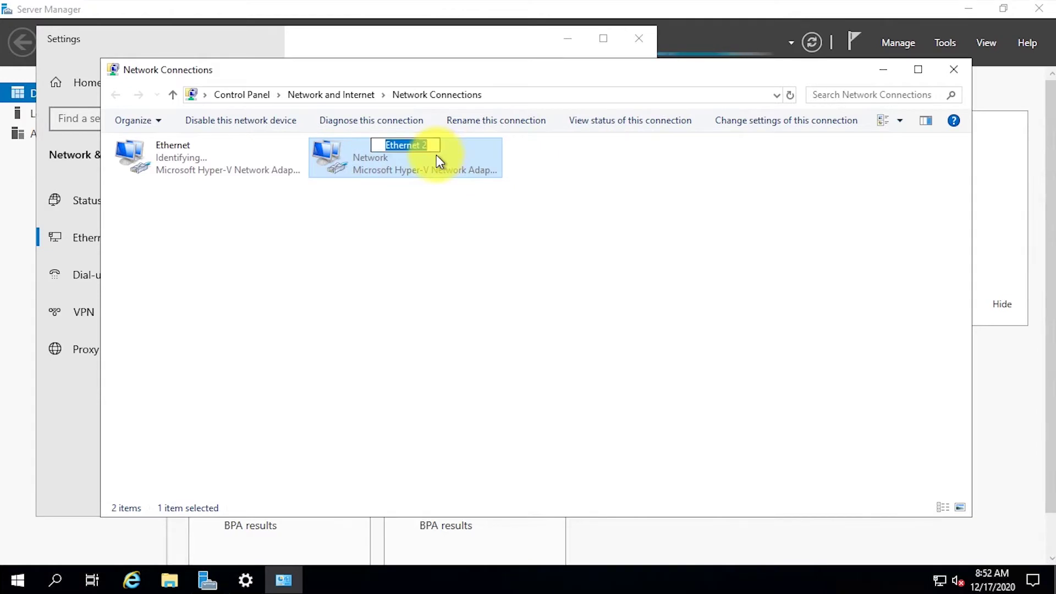
{"action": "type", "text": "Internet"}
{"action": "key", "text": "Return"}
{"action": "left_click", "coordinate": [170, 168]}
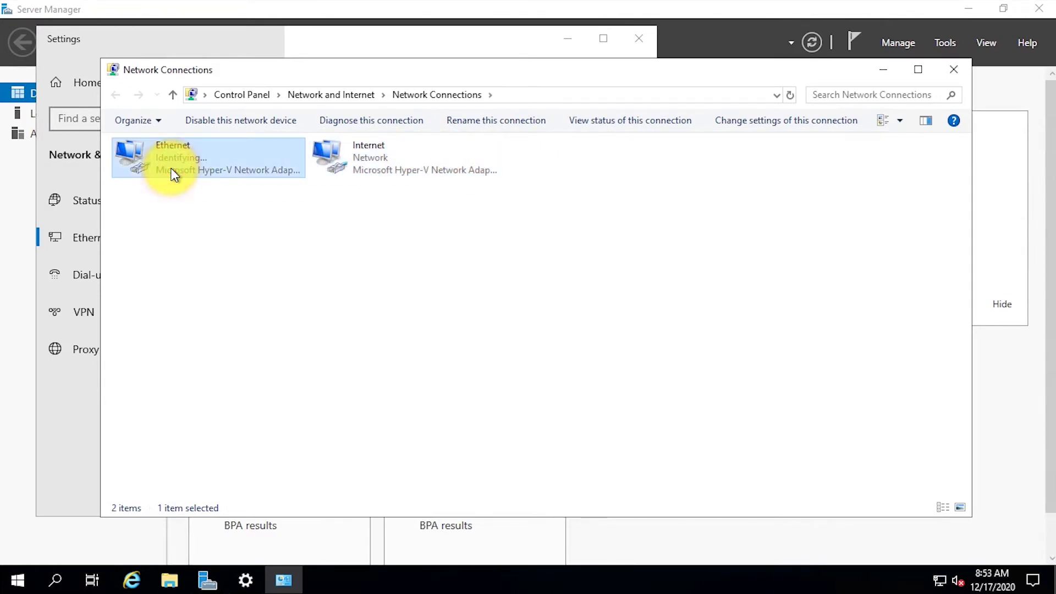
{"action": "key", "text": "F2"}
{"action": "type", "text": "thbs.net"}
{"action": "key", "text": "Return"}
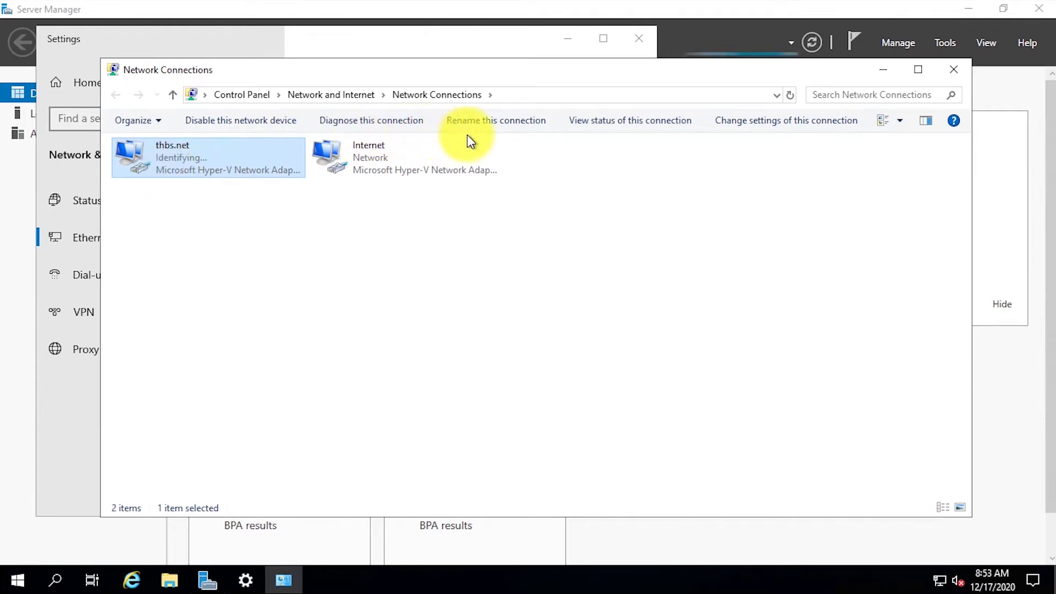
Give the thbs.net adapter static IPv4 10.11.11.254 with mask 255.255.255.0.
{"action": "right_click", "coordinate": [269, 174]}
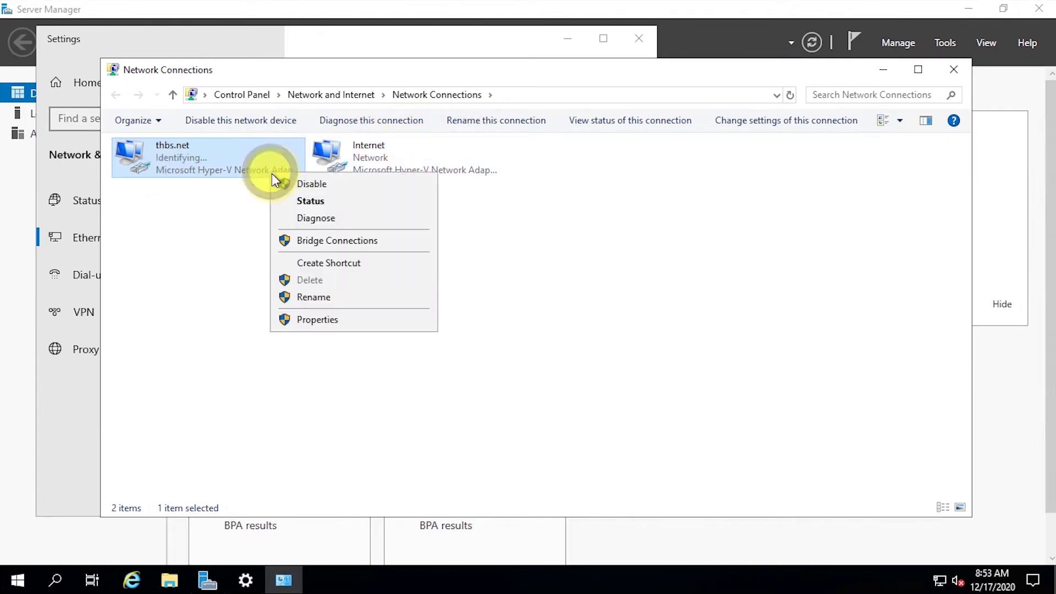
{"action": "left_click", "coordinate": [323, 319]}
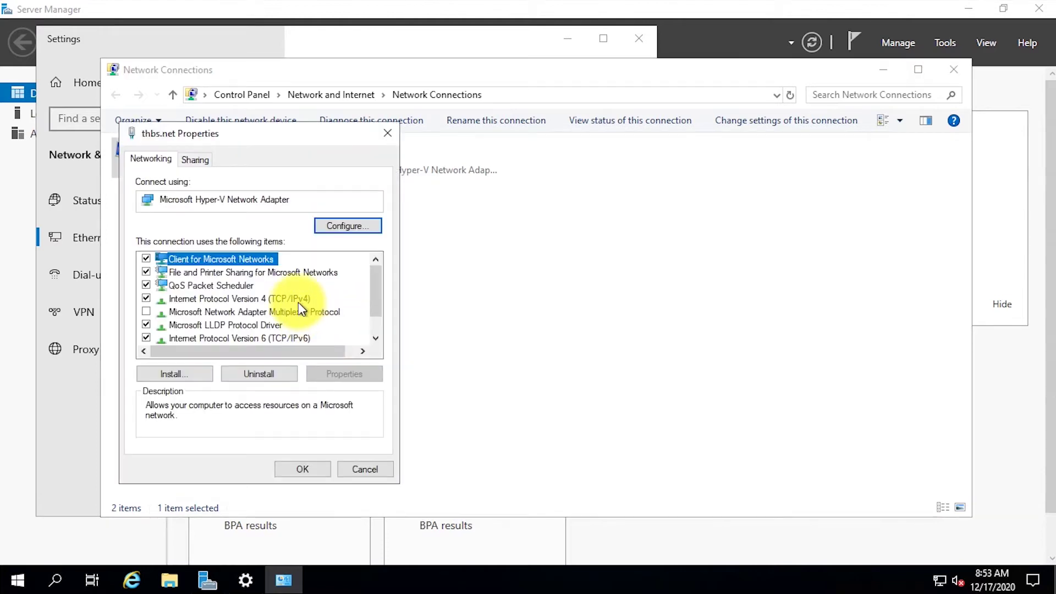
{"action": "left_click", "coordinate": [298, 299]}
{"action": "left_click", "coordinate": [328, 373]}
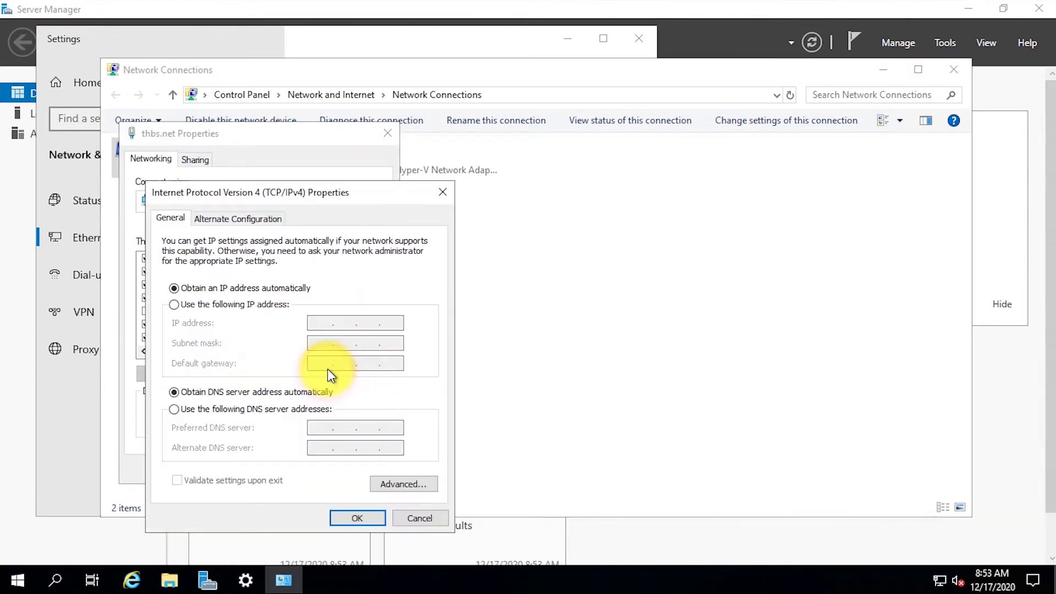
{"action": "left_click", "coordinate": [281, 306]}
{"action": "left_click", "coordinate": [318, 324]}
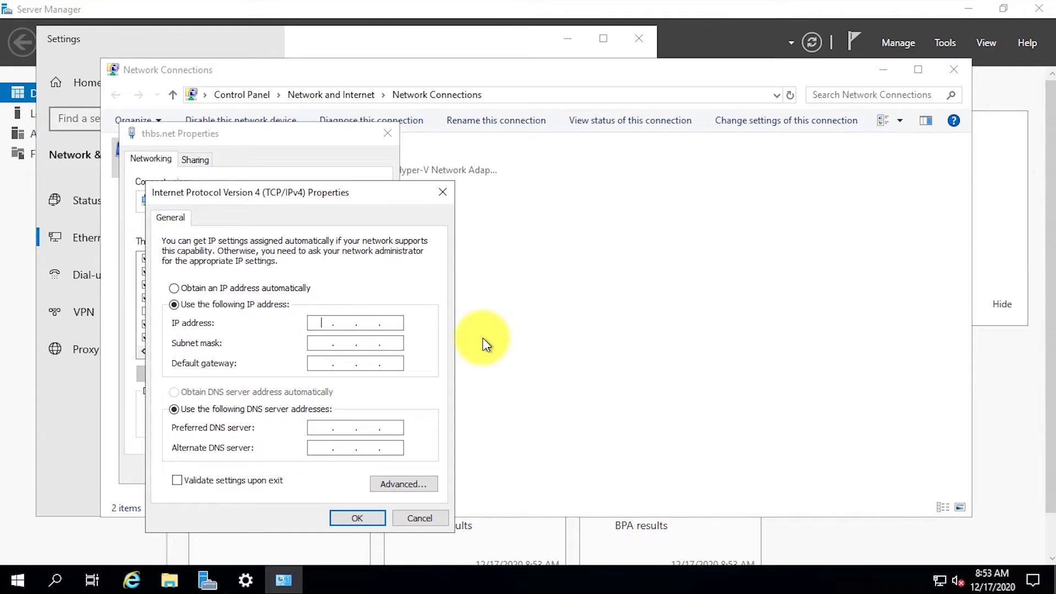
{"action": "type", "text": "10.11.11.254"}
{"action": "key", "text": "Tab"}
{"action": "type", "text": "255255255"}
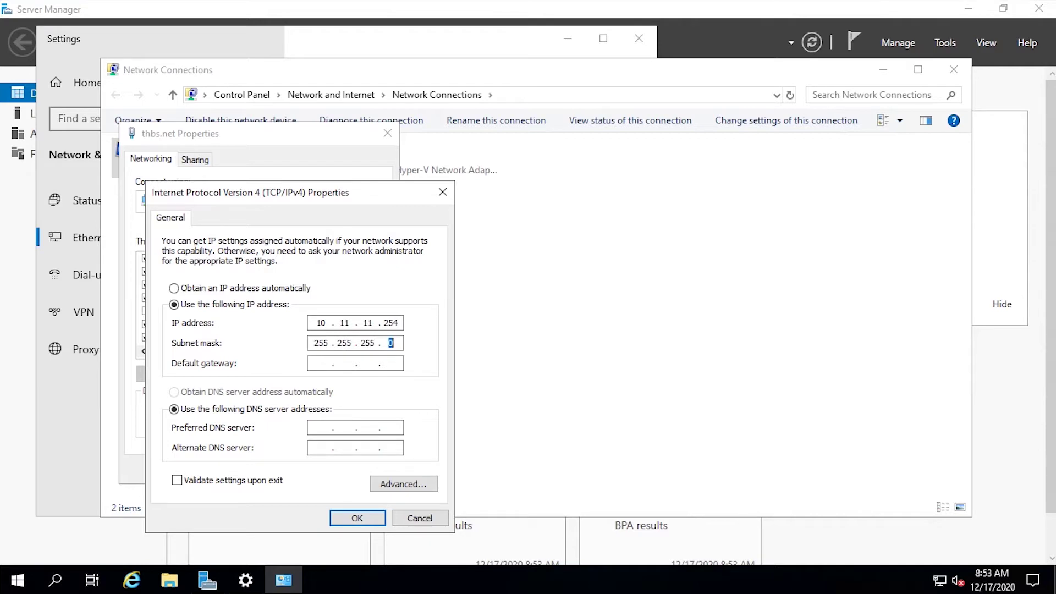
{"action": "left_click", "coordinate": [392, 363]}
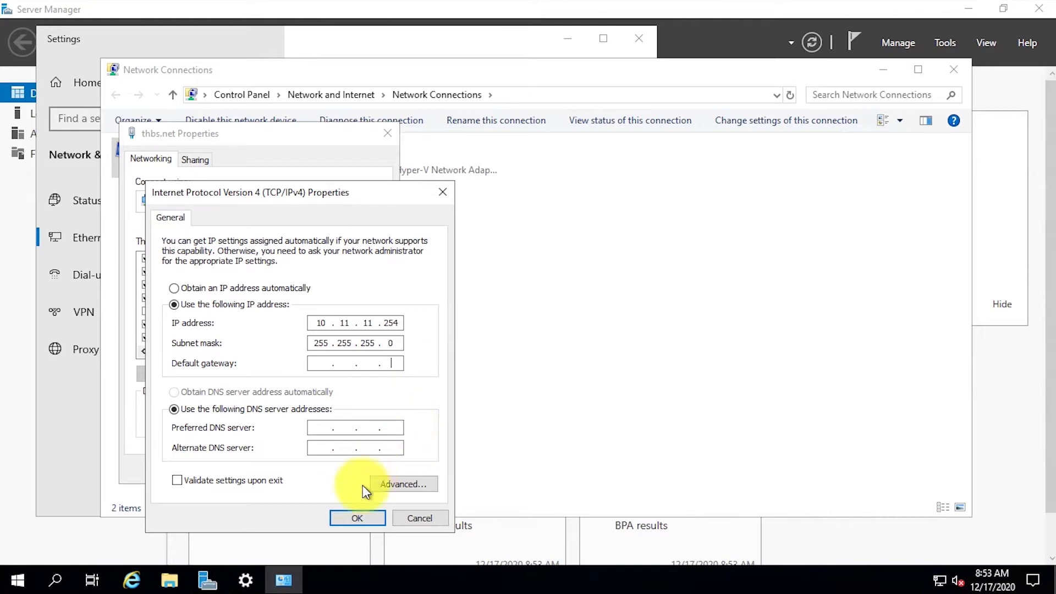
{"action": "left_click", "coordinate": [358, 518]}
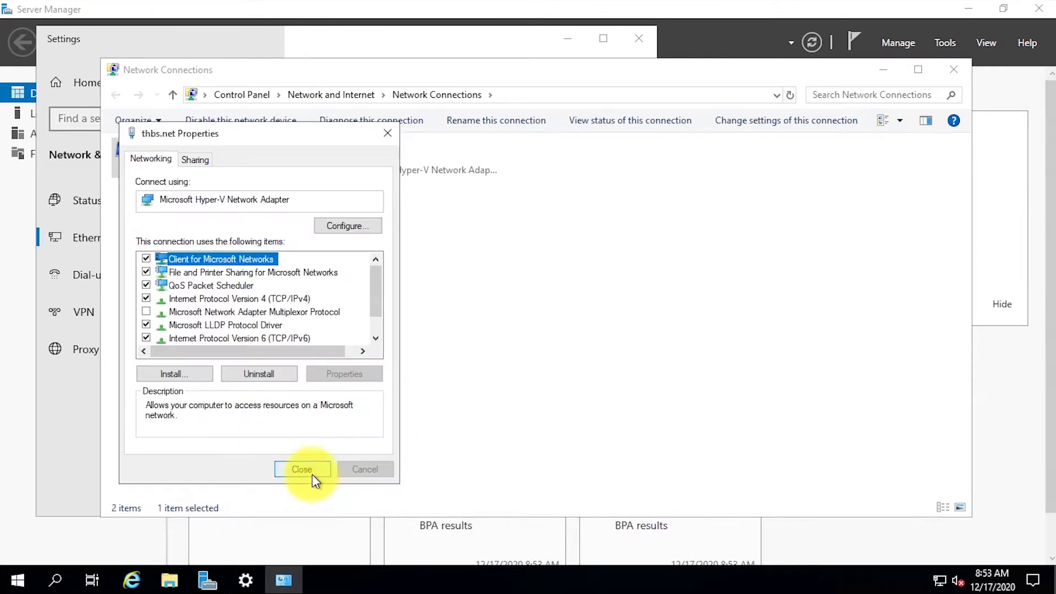
{"action": "left_click", "coordinate": [312, 474]}
Start Add Roles and Features for server RRAS and select the Remote Access role.
{"action": "left_click", "coordinate": [954, 70]}
{"action": "left_click", "coordinate": [638, 38]}
{"action": "left_click", "coordinate": [899, 43]}
{"action": "left_click", "coordinate": [915, 62]}
{"action": "left_click", "coordinate": [484, 460]}
{"action": "left_click", "coordinate": [484, 460]}
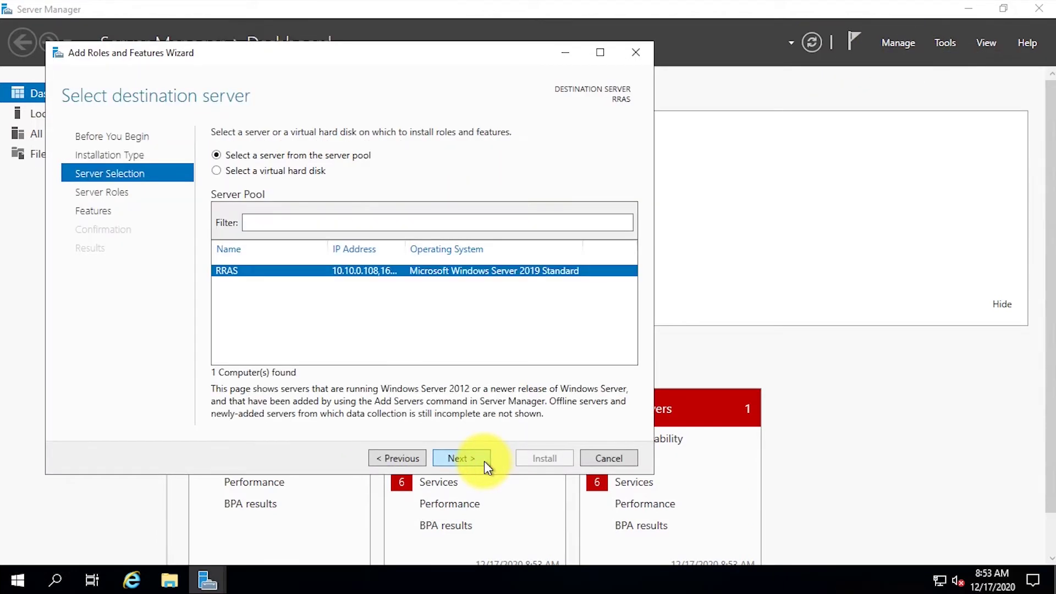
{"action": "left_click", "coordinate": [484, 460]}
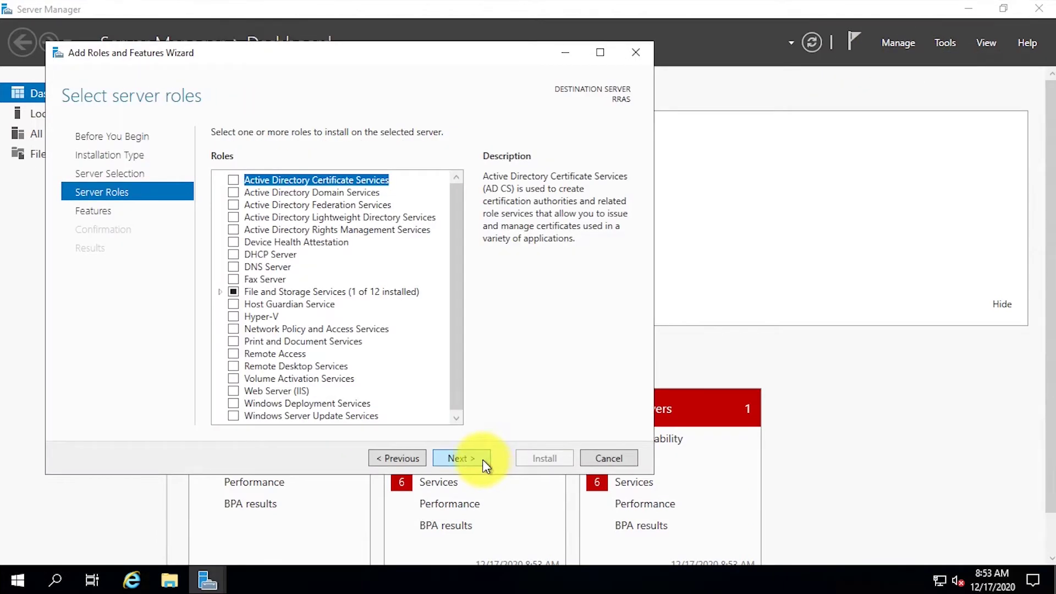
{"action": "left_click", "coordinate": [234, 353]}
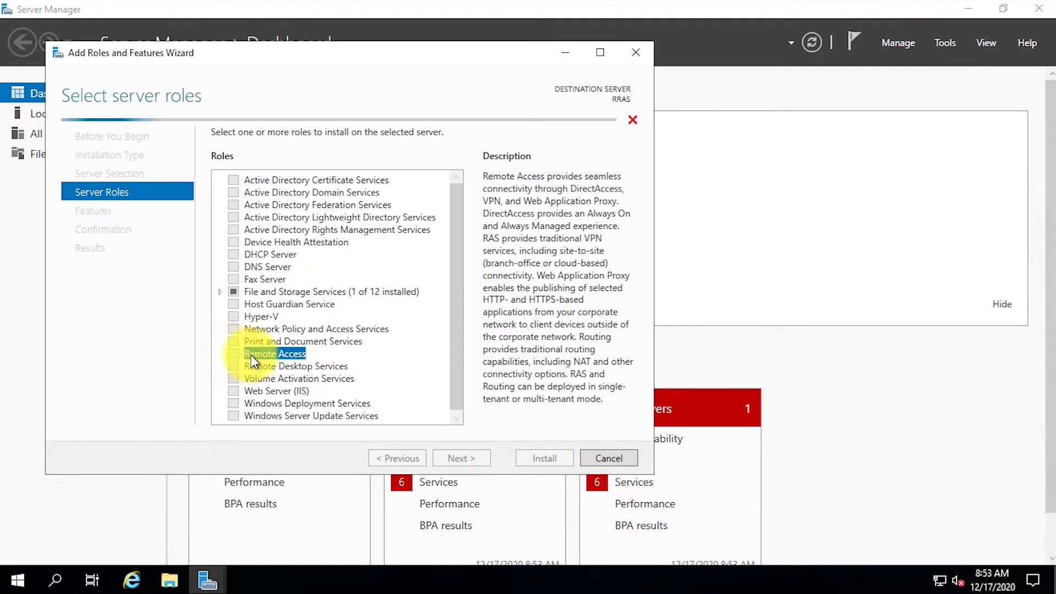
{"action": "left_click", "coordinate": [479, 457]}
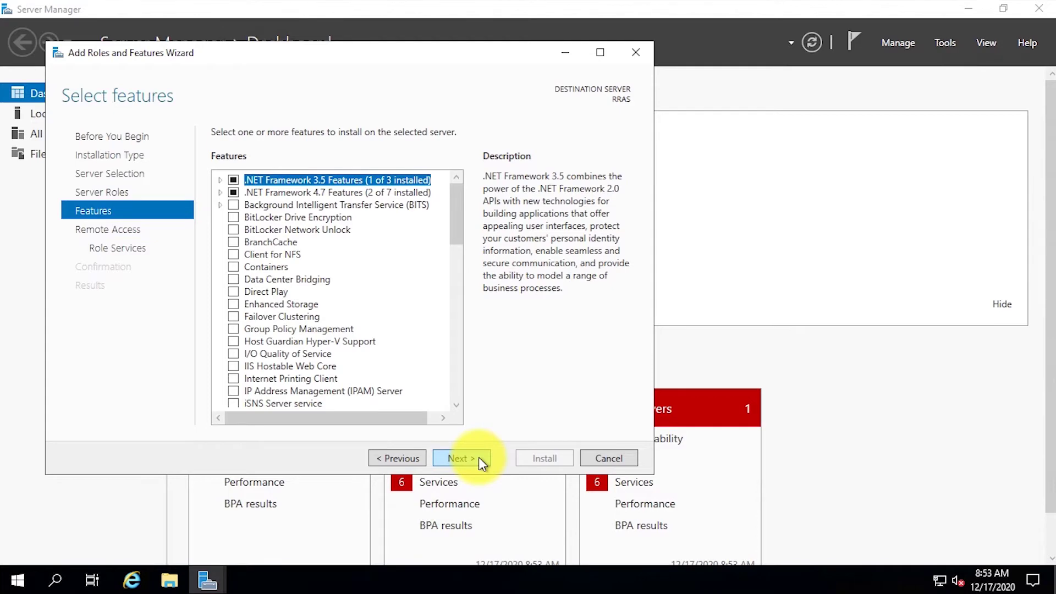
Add the Routing role service with its required features, keeping default web server services.
{"action": "left_click", "coordinate": [480, 461]}
{"action": "left_click", "coordinate": [480, 460]}
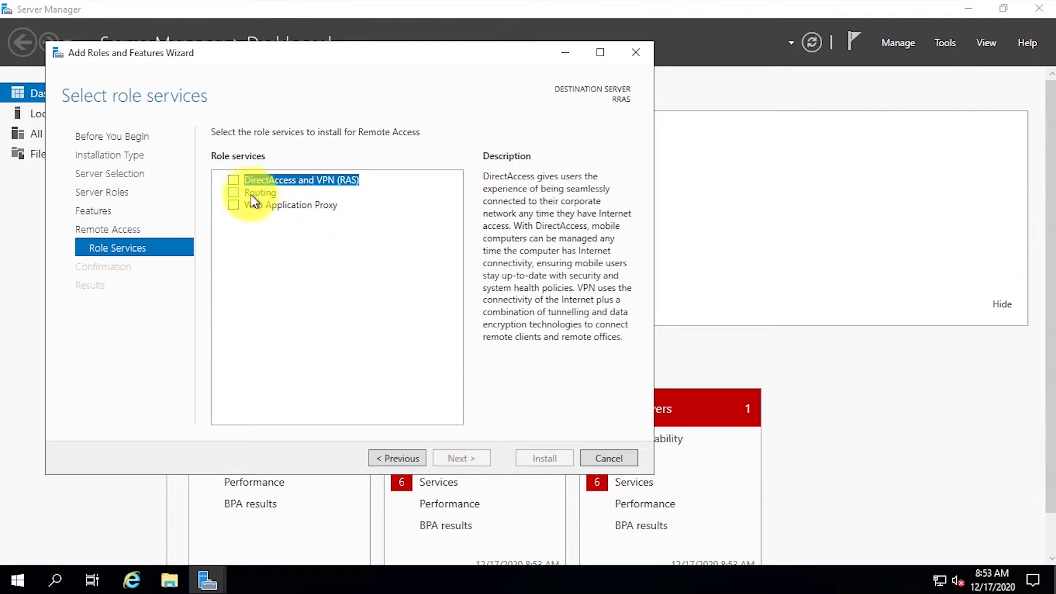
{"action": "left_click", "coordinate": [233, 193]}
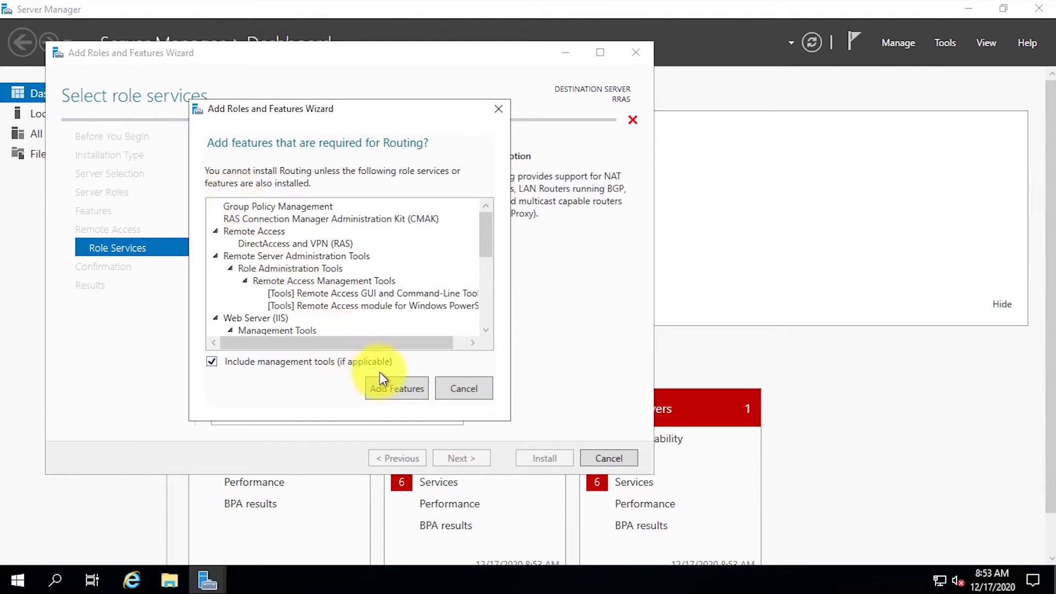
{"action": "left_click", "coordinate": [413, 400]}
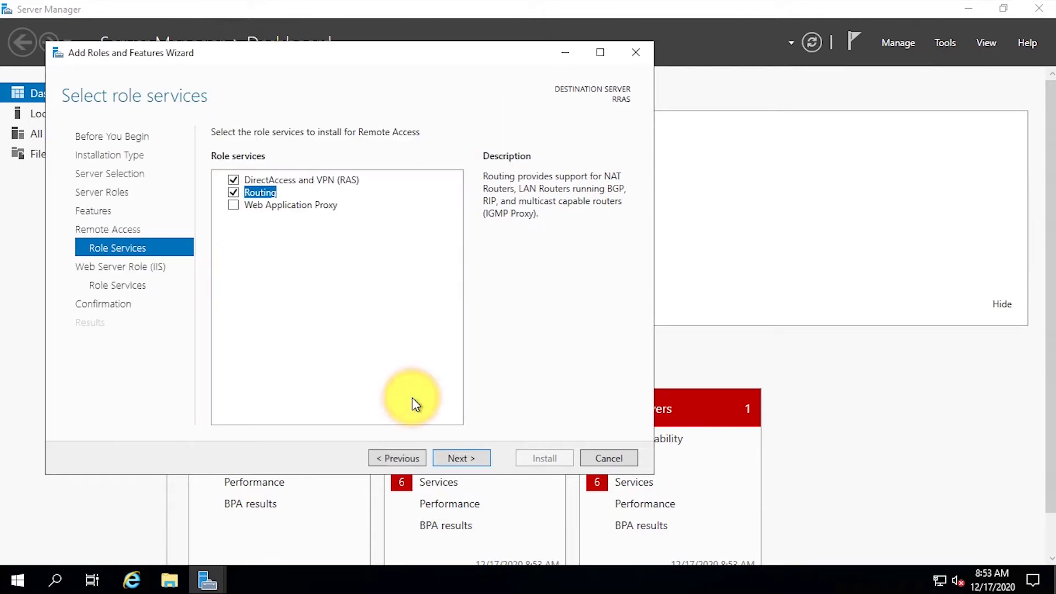
{"action": "left_click", "coordinate": [461, 459]}
{"action": "left_click", "coordinate": [461, 460]}
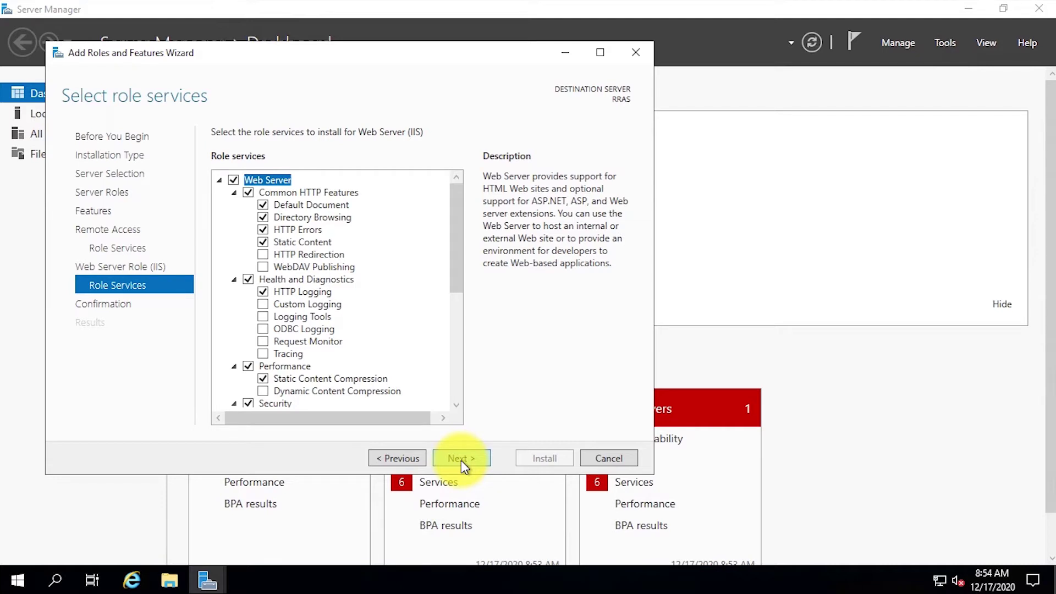
{"action": "left_click", "coordinate": [461, 460]}
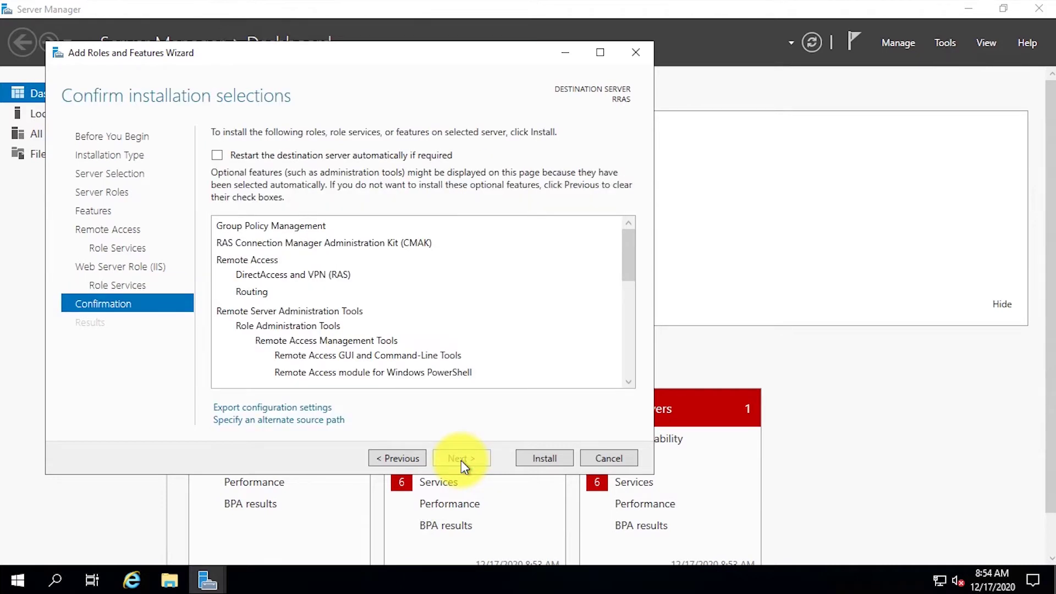
Allow automatic restarts and install the selected roles.
{"action": "left_click", "coordinate": [220, 154]}
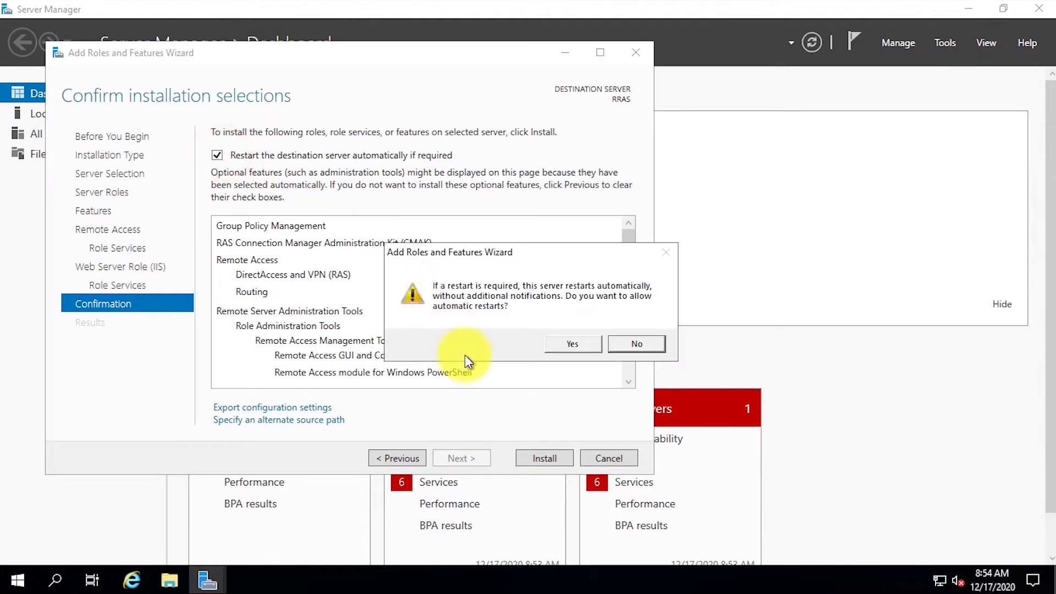
{"action": "left_click", "coordinate": [573, 343]}
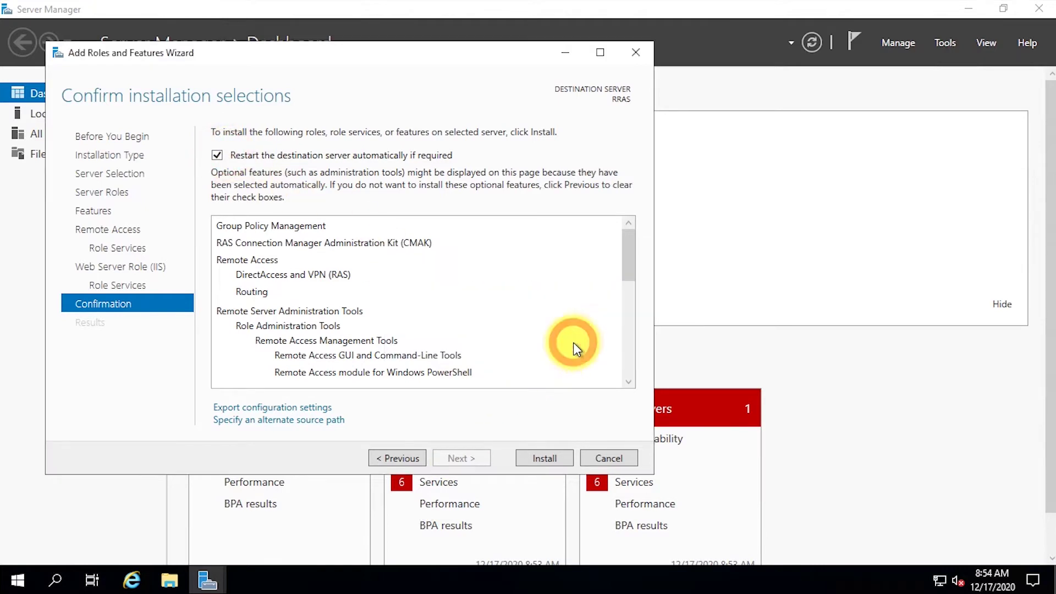
{"action": "left_click", "coordinate": [561, 461]}
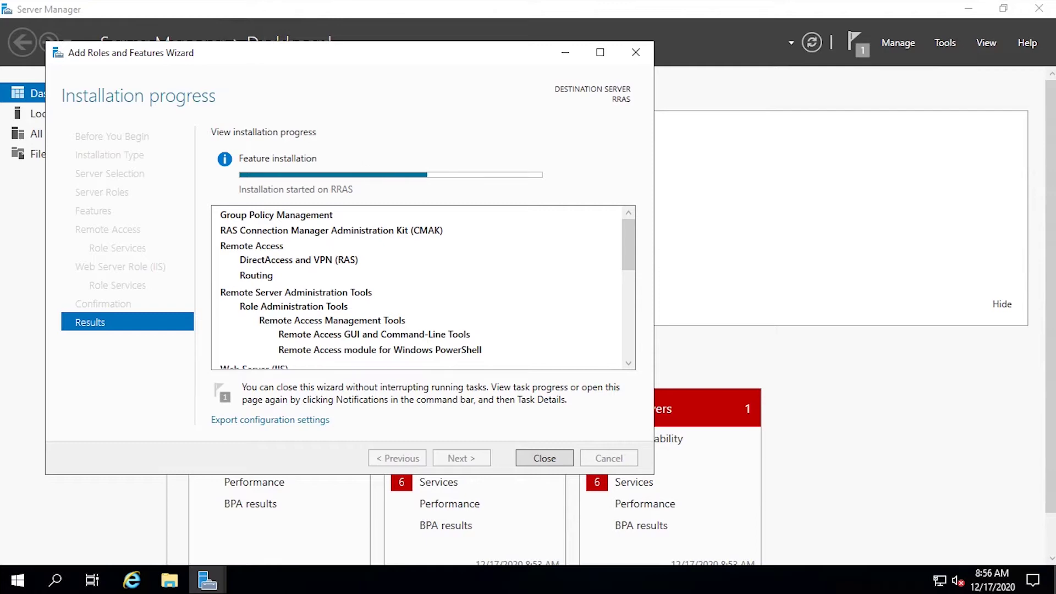
{"action": "left_click", "coordinate": [549, 461]}
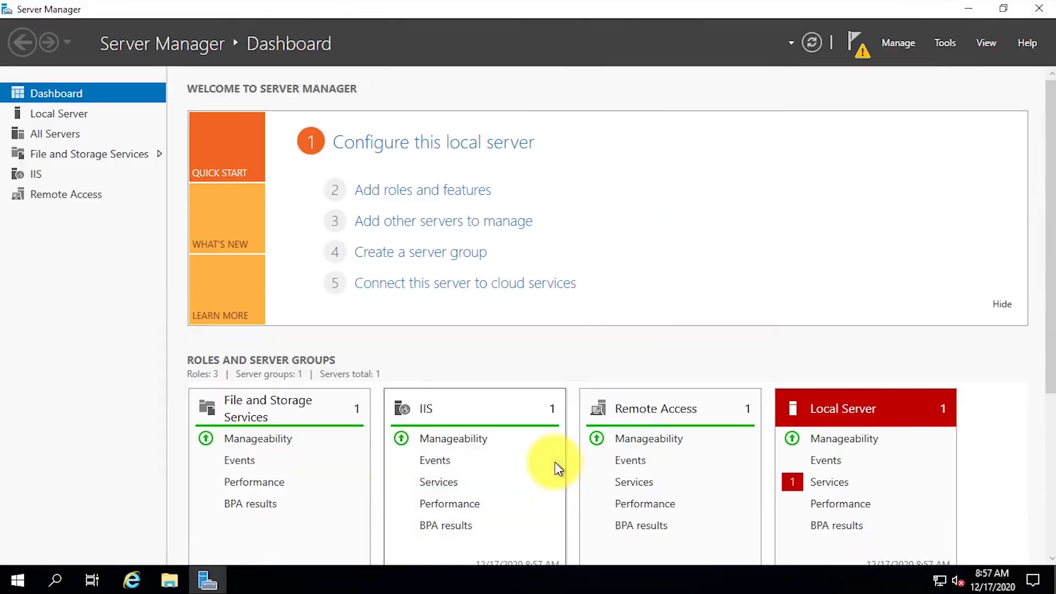
Stop Server Manager from starting automatically at logon, then close Server Manager.
{"action": "left_click", "coordinate": [854, 45]}
{"action": "left_click", "coordinate": [747, 148]}
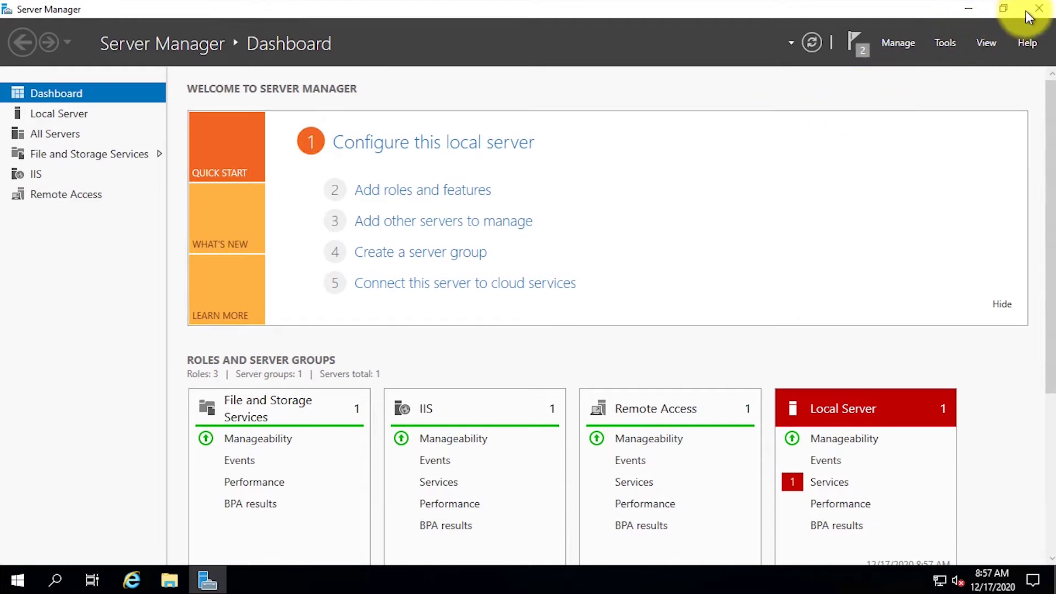
{"action": "left_click", "coordinate": [911, 44]}
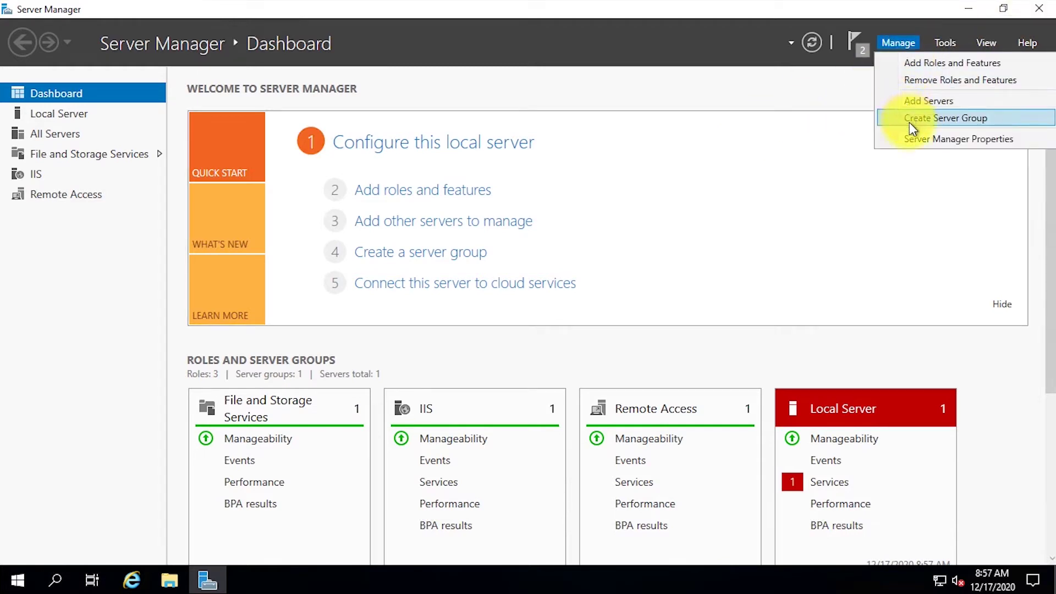
{"action": "left_click", "coordinate": [919, 142]}
{"action": "left_click", "coordinate": [548, 325]}
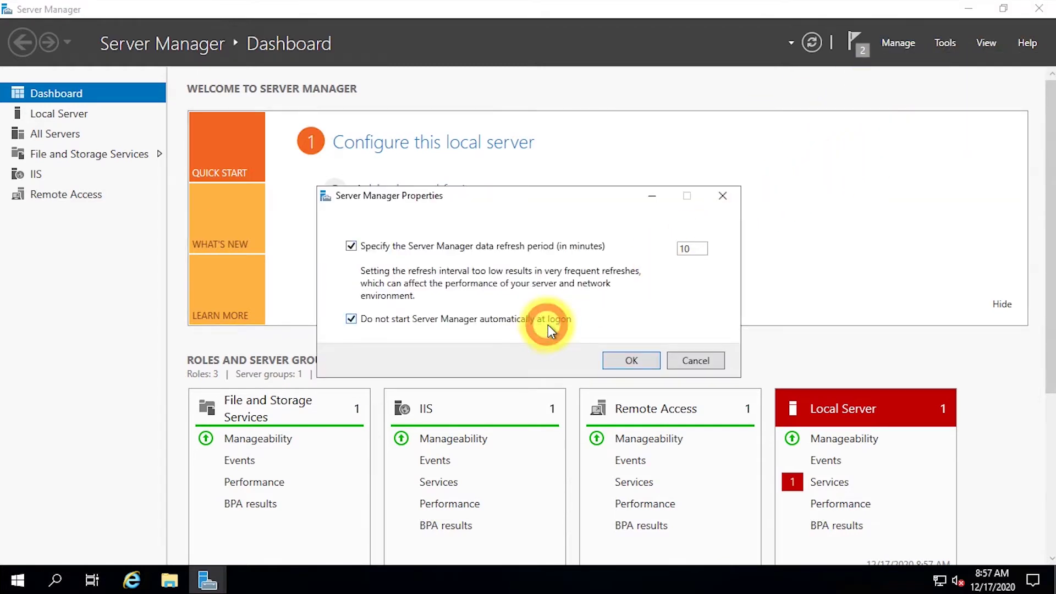
{"action": "left_click", "coordinate": [634, 359]}
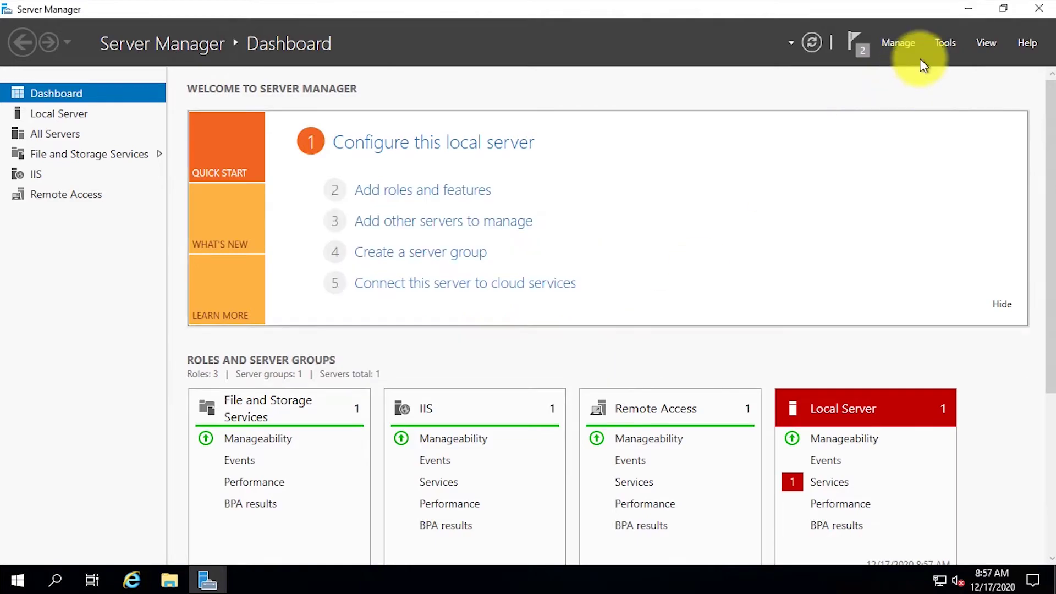
{"action": "left_click", "coordinate": [1042, 10]}
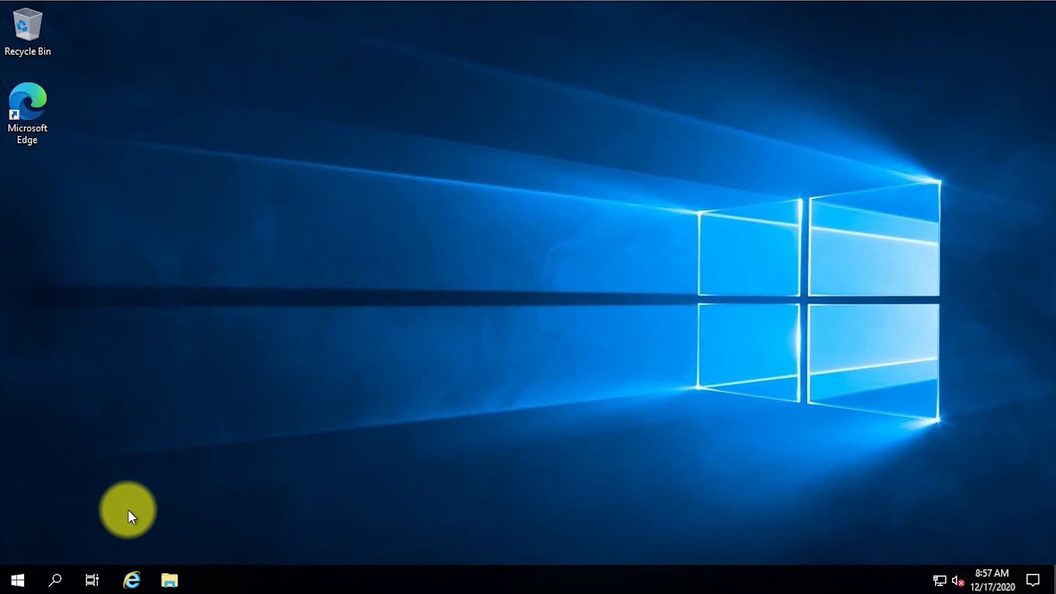
Pin the Routing and Remote Access shortcut to Start and the taskbar.
{"action": "left_click", "coordinate": [10, 579]}
{"action": "left_click", "coordinate": [291, 260]}
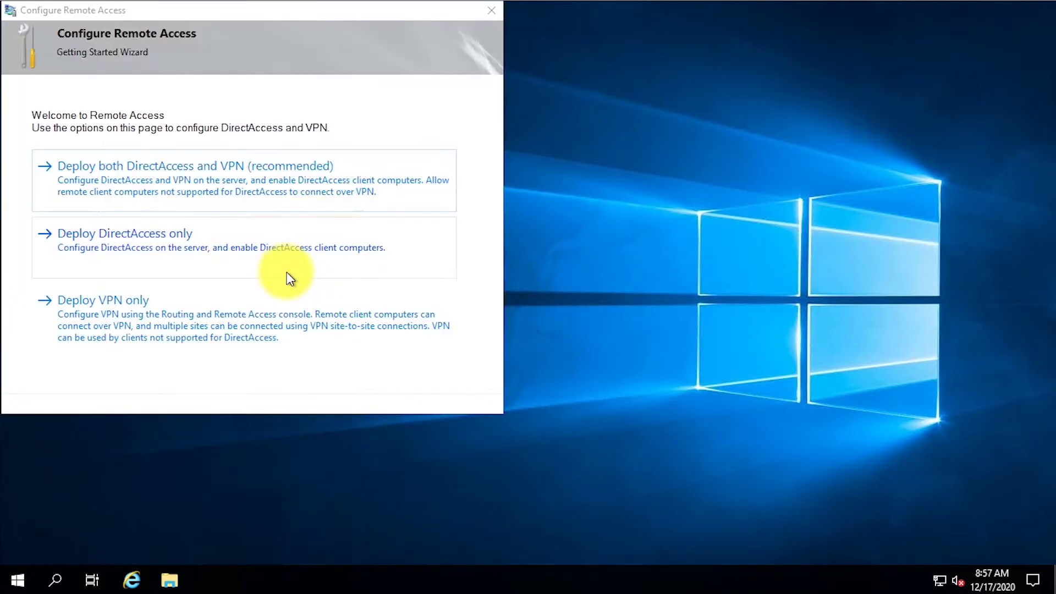
{"action": "scroll", "coordinate": [319, 385], "scroll_direction": "down", "scroll_amount": 3}
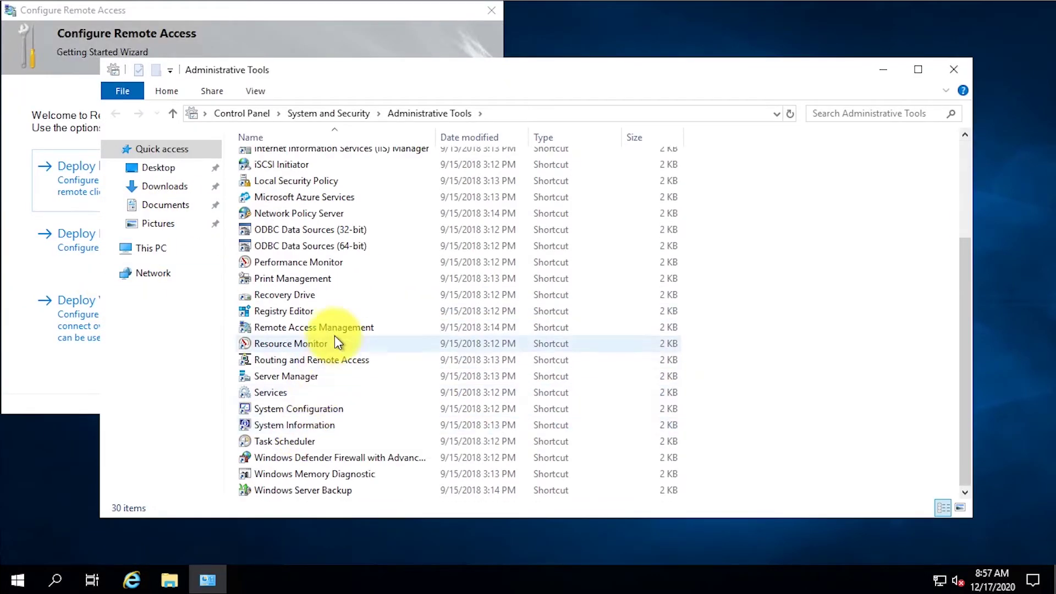
{"action": "left_click", "coordinate": [348, 361]}
{"action": "right_click", "coordinate": [350, 360]}
{"action": "left_click", "coordinate": [407, 150]}
{"action": "right_click", "coordinate": [352, 361]}
{"action": "left_click", "coordinate": [436, 186]}
{"action": "left_click", "coordinate": [955, 69]}
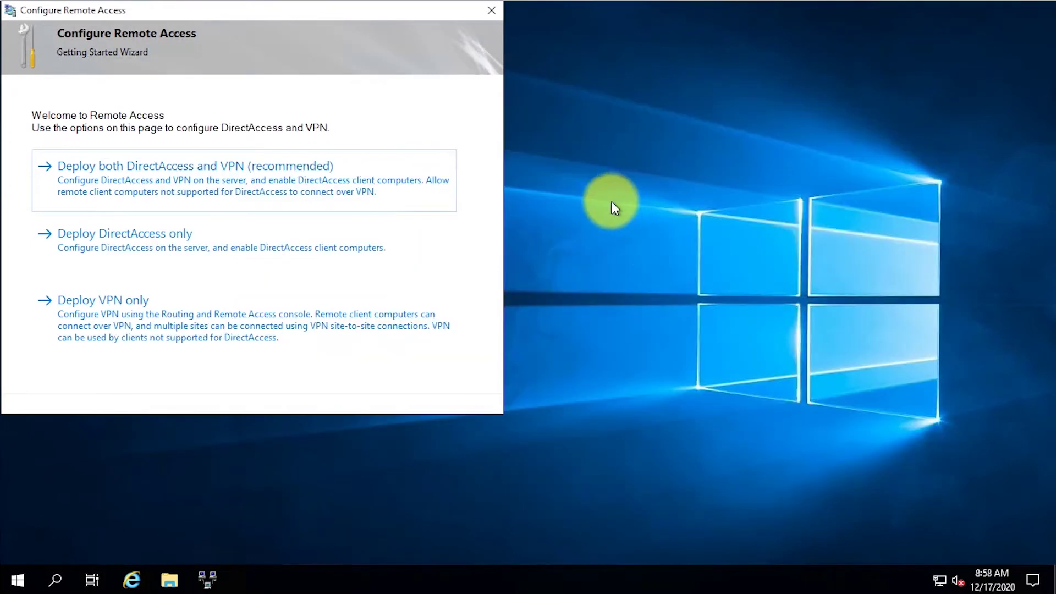
Cancel the getting-started wizard, launch Routing and Remote Access maximized, and select RRAS (local).
{"action": "left_click", "coordinate": [496, 10]}
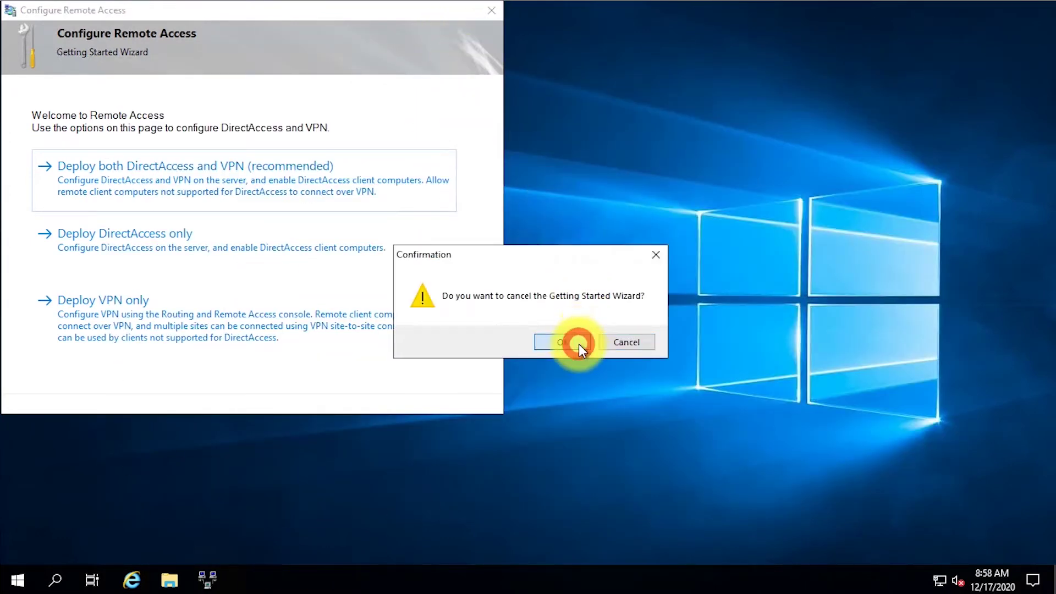
{"action": "left_click", "coordinate": [578, 343]}
{"action": "left_click", "coordinate": [208, 579]}
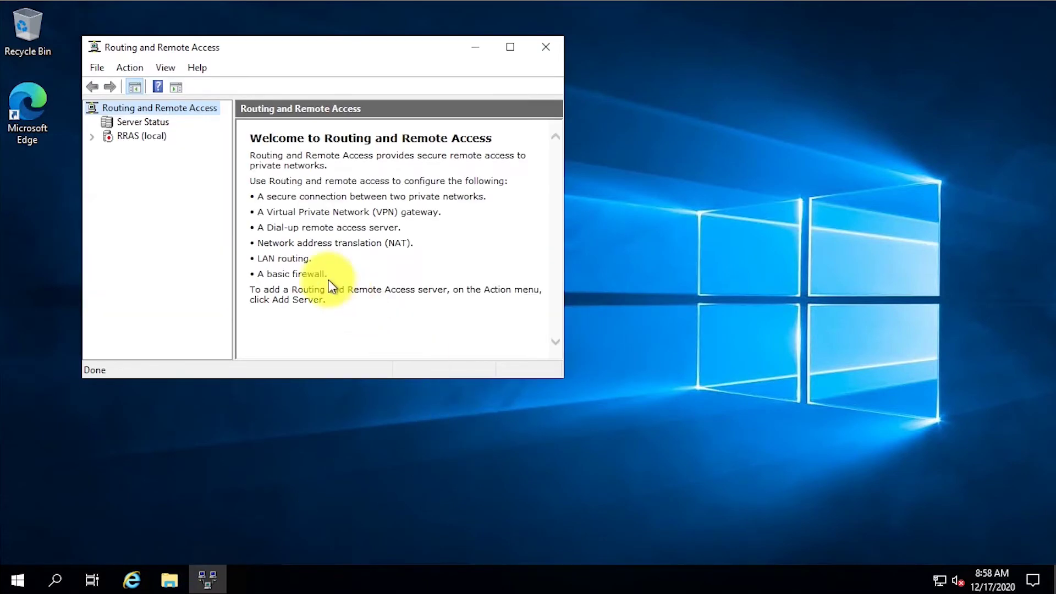
{"action": "double_click", "coordinate": [332, 47]}
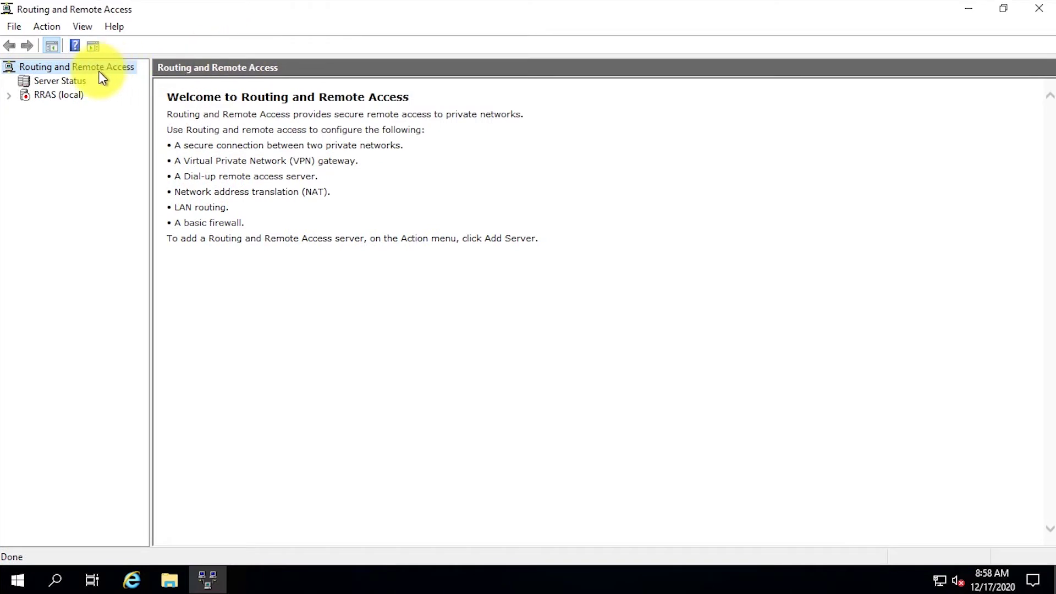
{"action": "left_click", "coordinate": [58, 99]}
{"action": "right_click", "coordinate": [58, 99]}
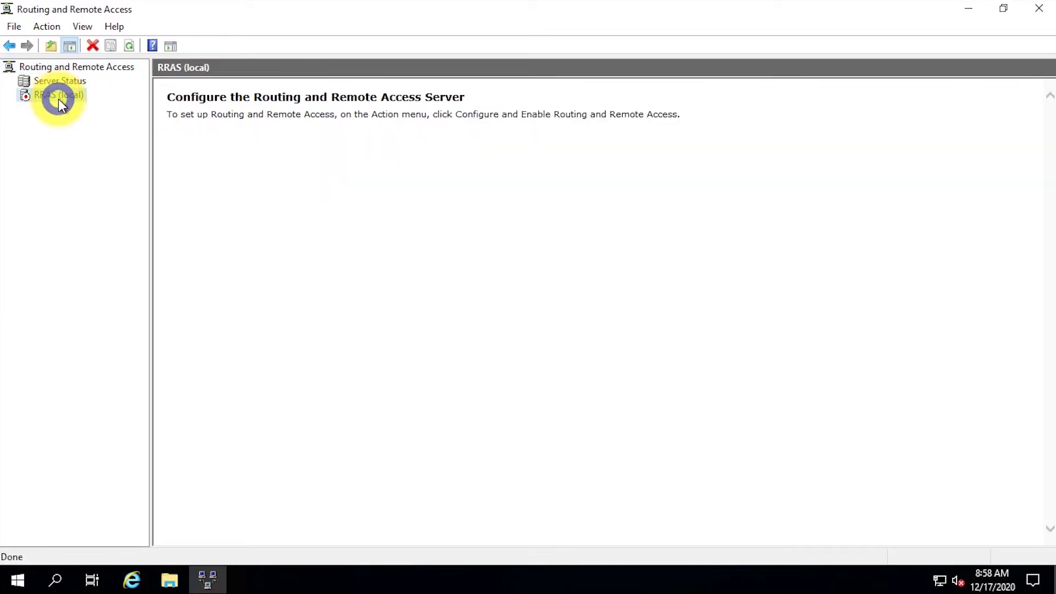
Begin the Configure and Enable wizard with NAT, then cancel it.
{"action": "left_click", "coordinate": [83, 109]}
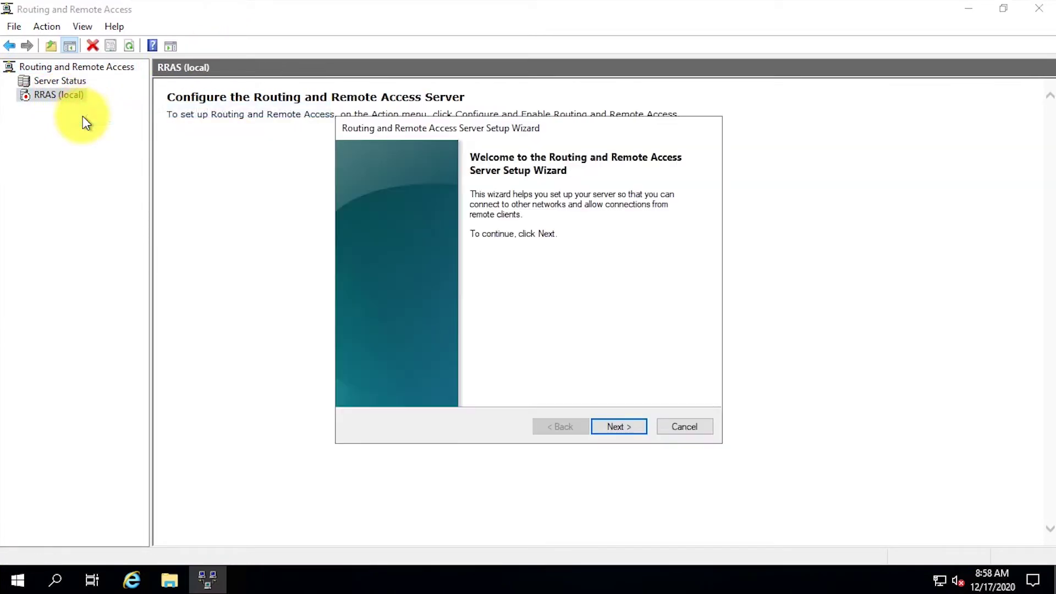
{"action": "left_click", "coordinate": [612, 426]}
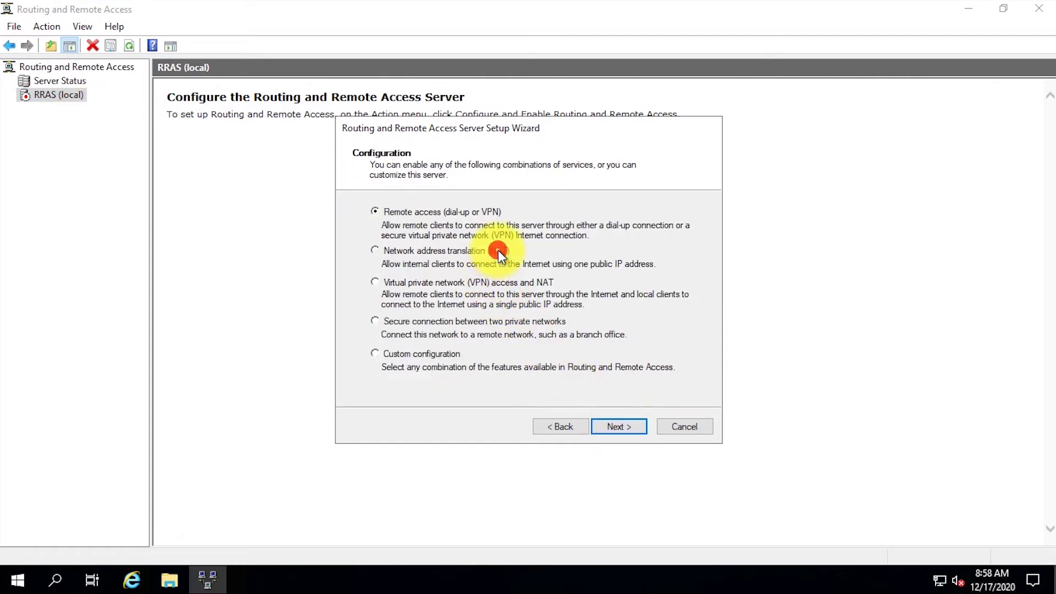
{"action": "left_click", "coordinate": [621, 431]}
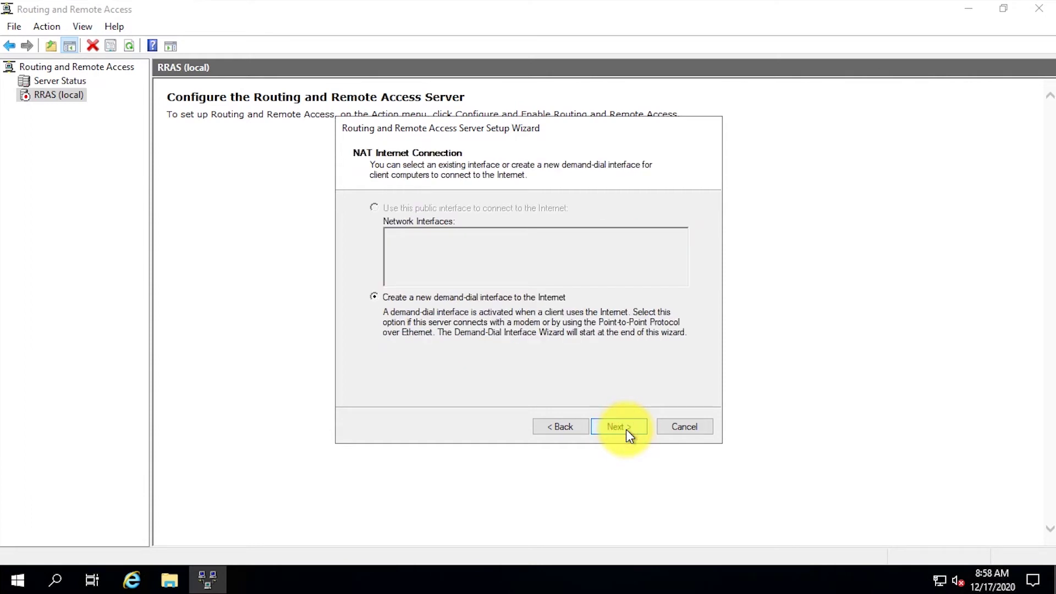
{"action": "left_click", "coordinate": [552, 429]}
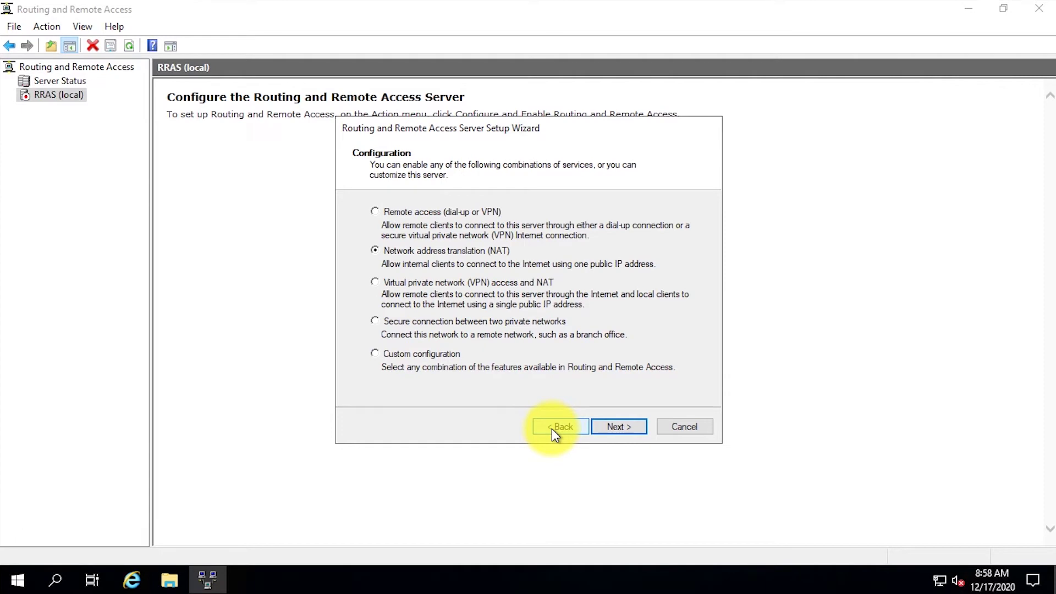
{"action": "left_click", "coordinate": [684, 428]}
Rerun the wizard choosing NAT on the Internet interface, deferring name and address services.
{"action": "right_click", "coordinate": [74, 95]}
{"action": "left_click", "coordinate": [88, 104]}
{"action": "left_click", "coordinate": [627, 429]}
{"action": "left_click", "coordinate": [619, 428]}
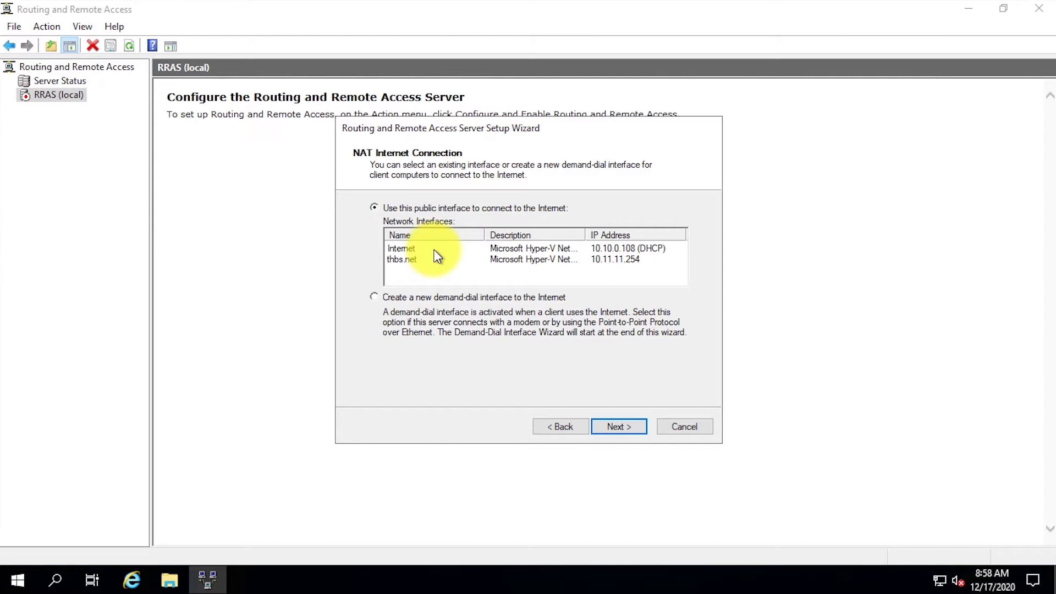
{"action": "left_click", "coordinate": [435, 249]}
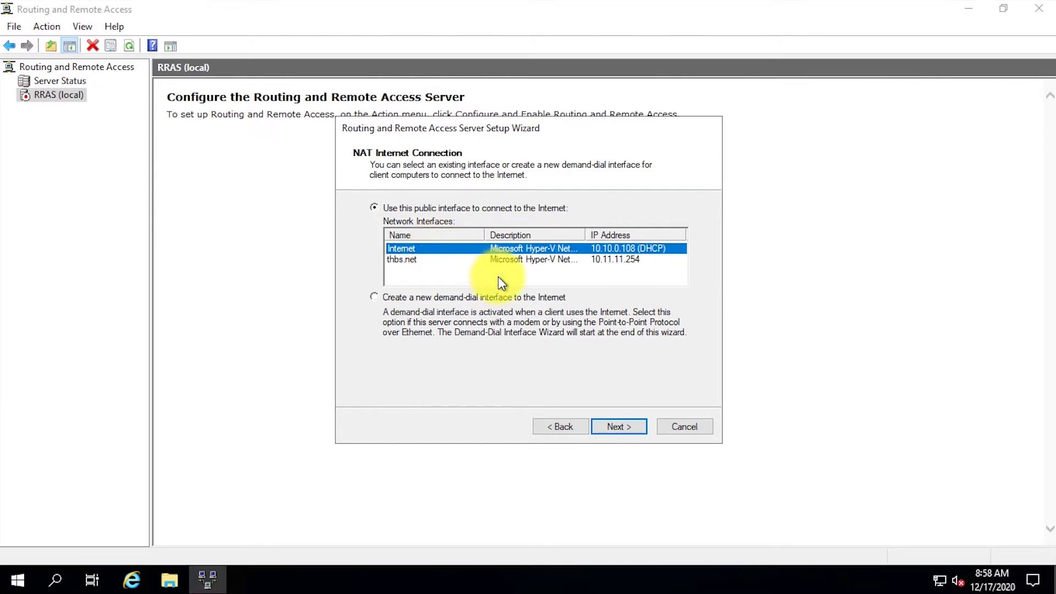
{"action": "left_click", "coordinate": [625, 429]}
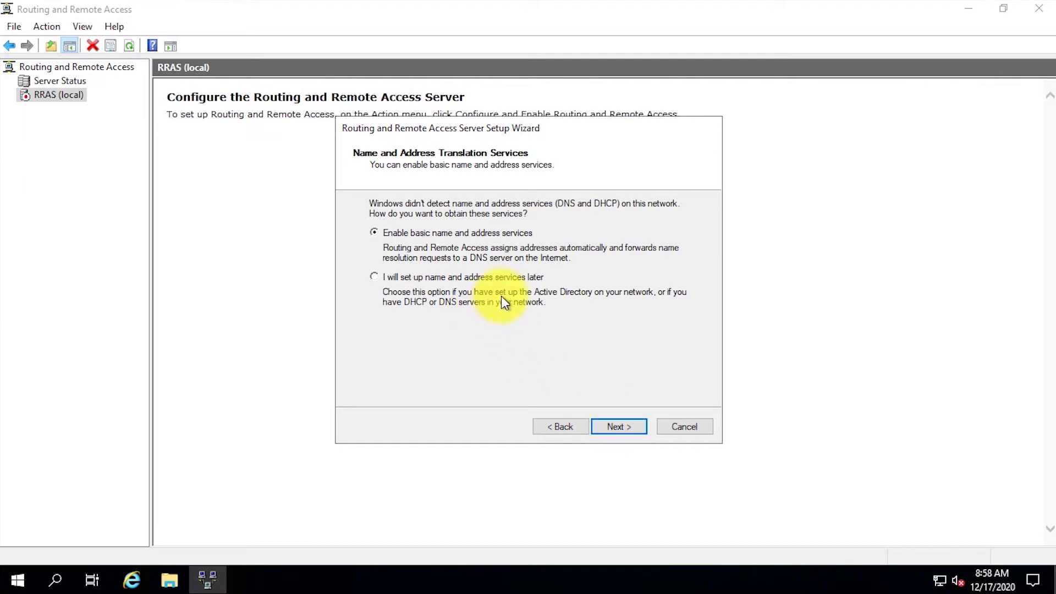
{"action": "left_click", "coordinate": [504, 278]}
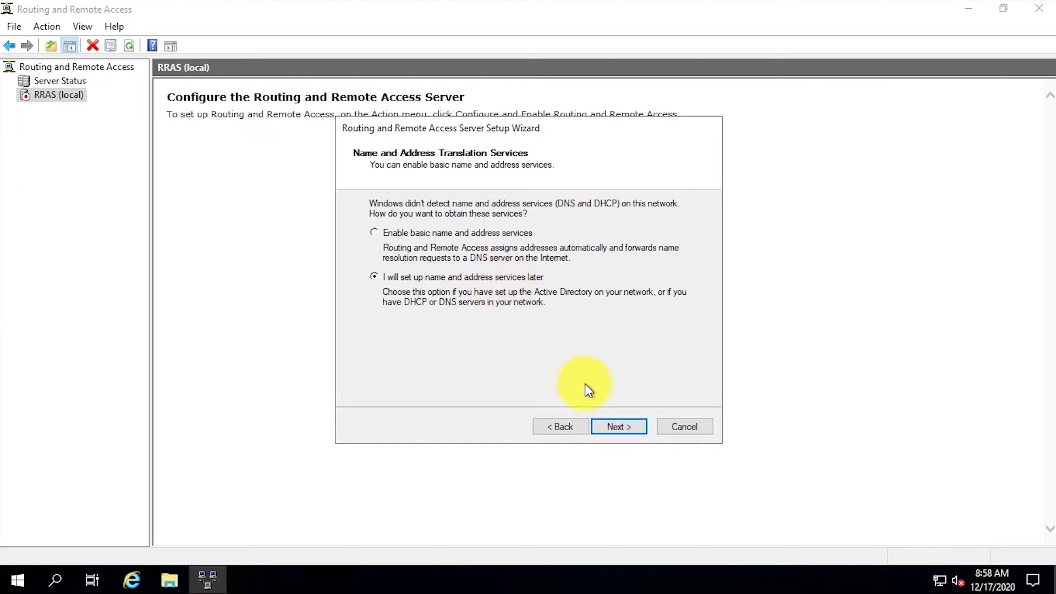
{"action": "left_click", "coordinate": [633, 427]}
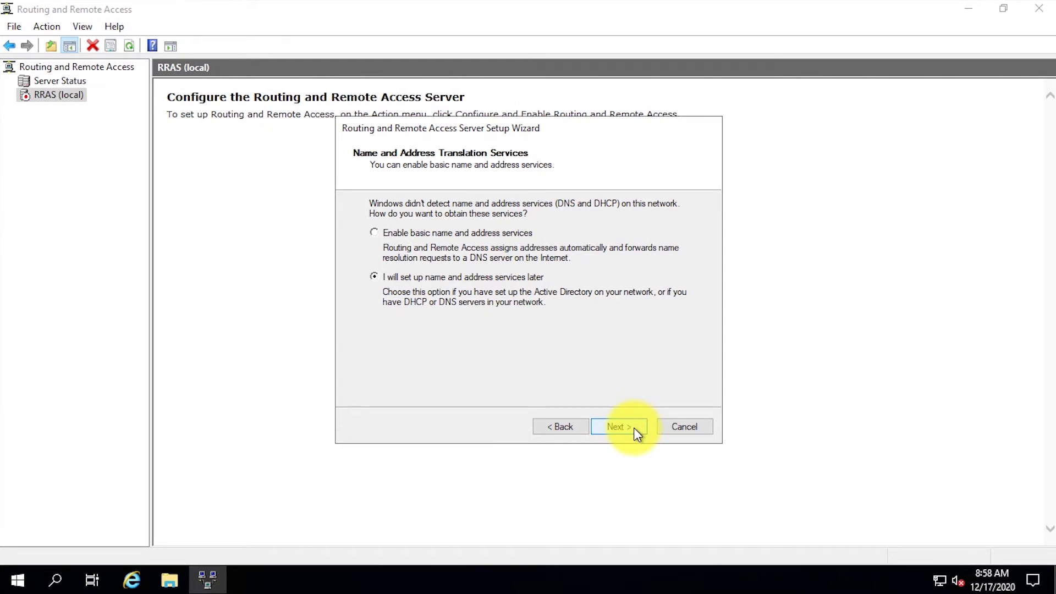
{"action": "left_click", "coordinate": [633, 428]}
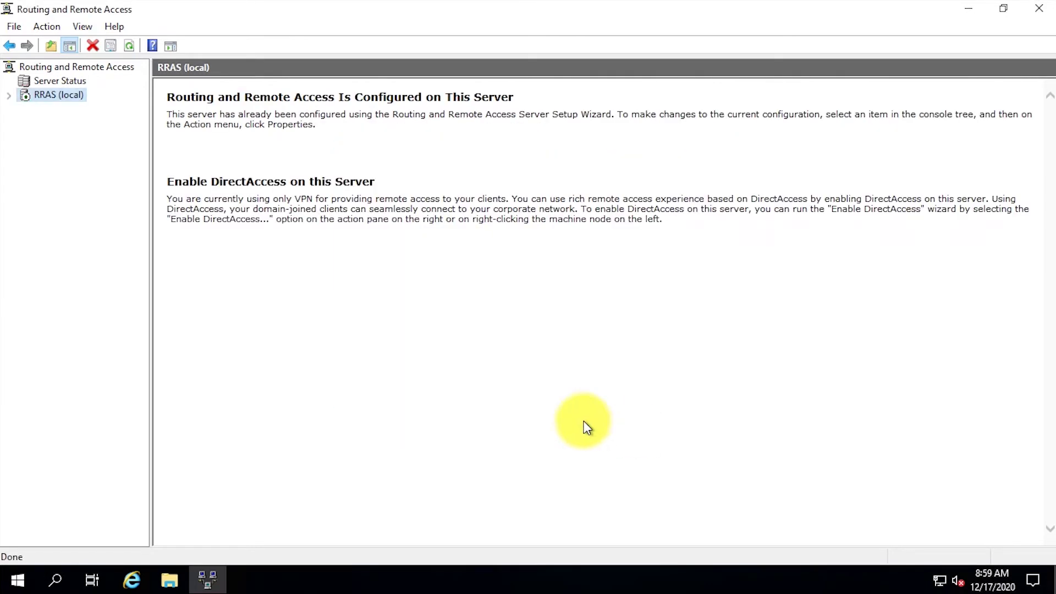
Add the DHCP Relay Agent routing protocol under IPv4.
{"action": "left_click", "coordinate": [10, 97]}
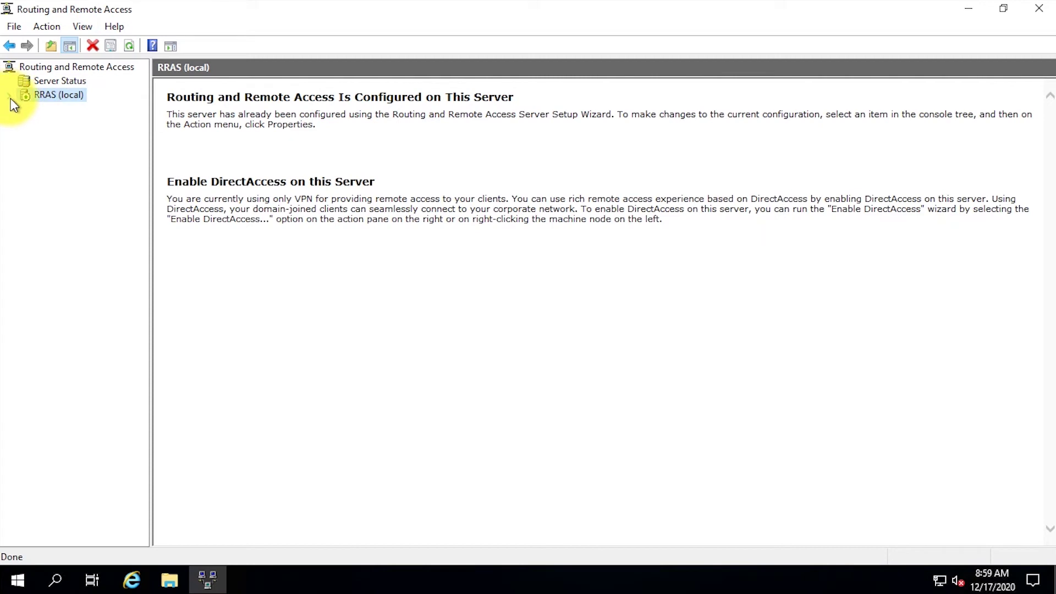
{"action": "left_click", "coordinate": [25, 140]}
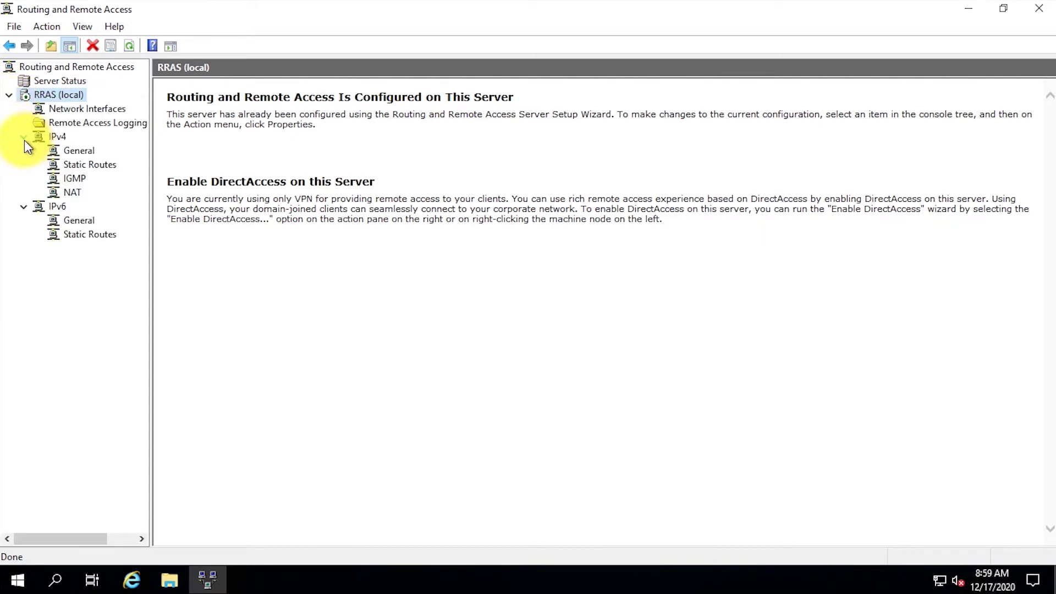
{"action": "left_click", "coordinate": [65, 192]}
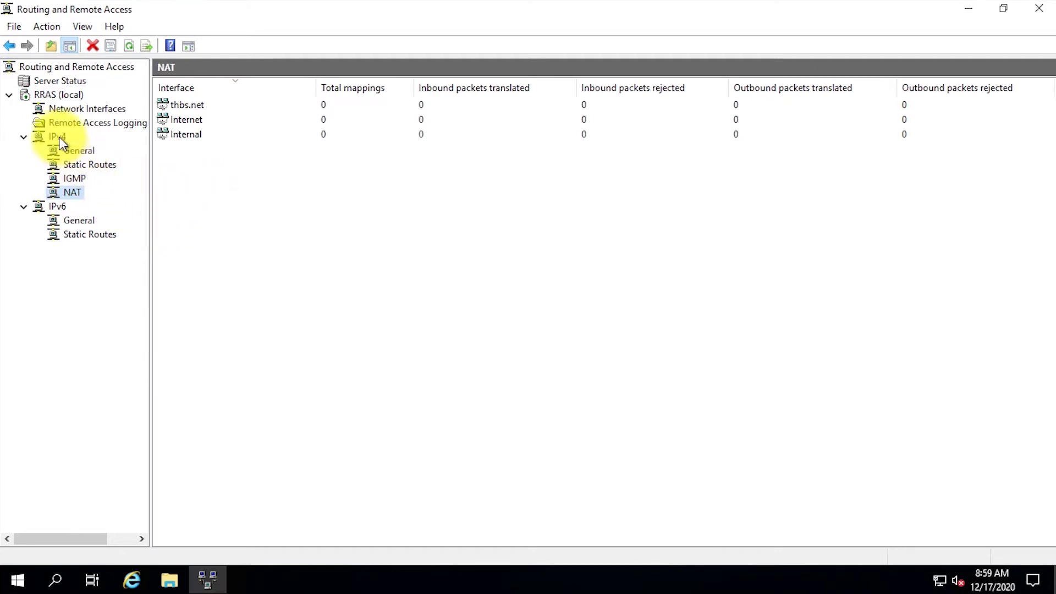
{"action": "left_click", "coordinate": [72, 152]}
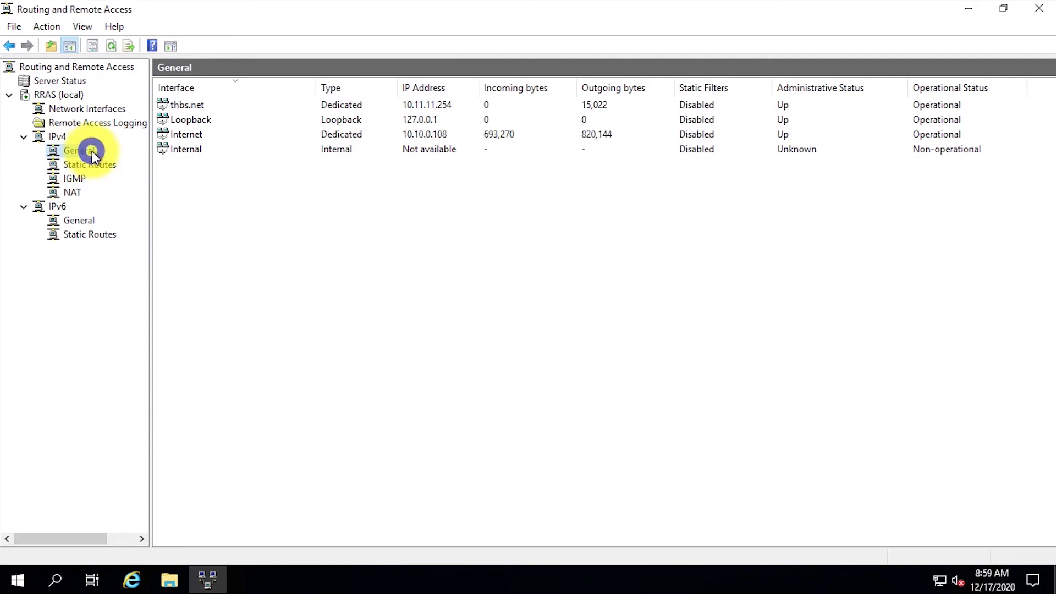
{"action": "right_click", "coordinate": [91, 151]}
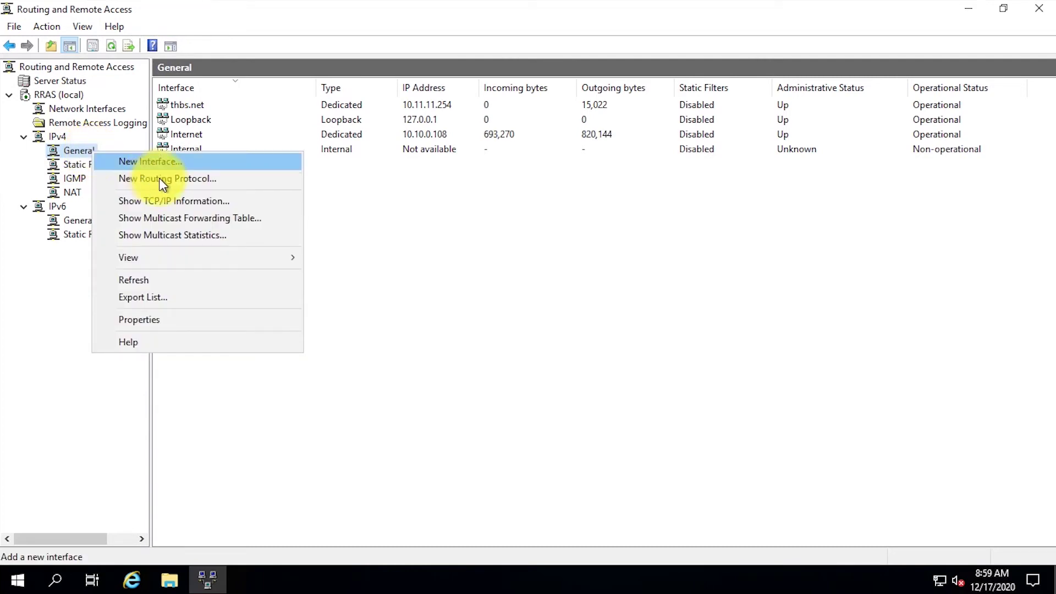
{"action": "left_click", "coordinate": [174, 178]}
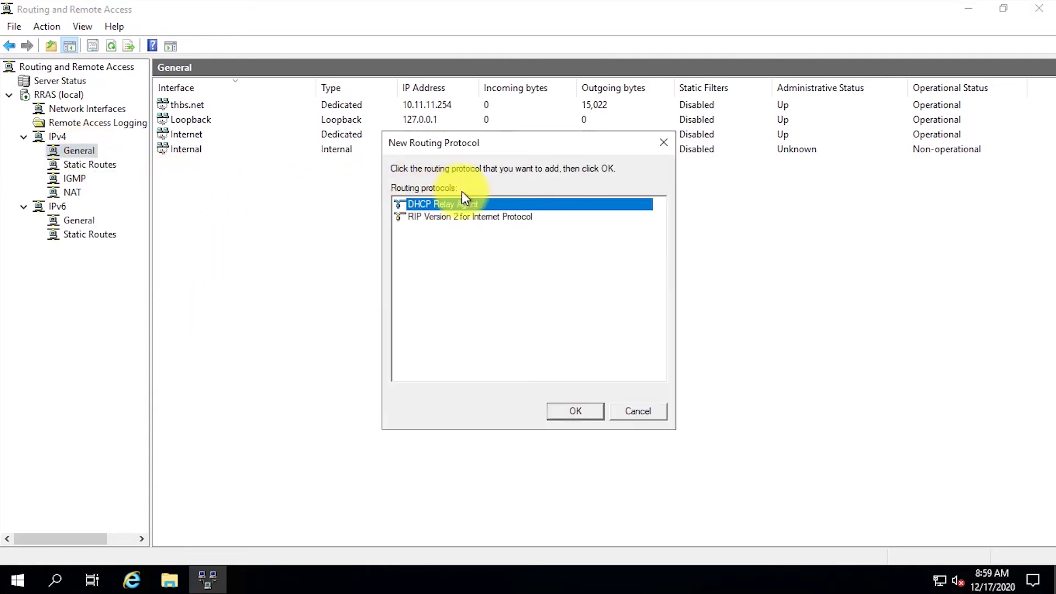
{"action": "left_click", "coordinate": [586, 411]}
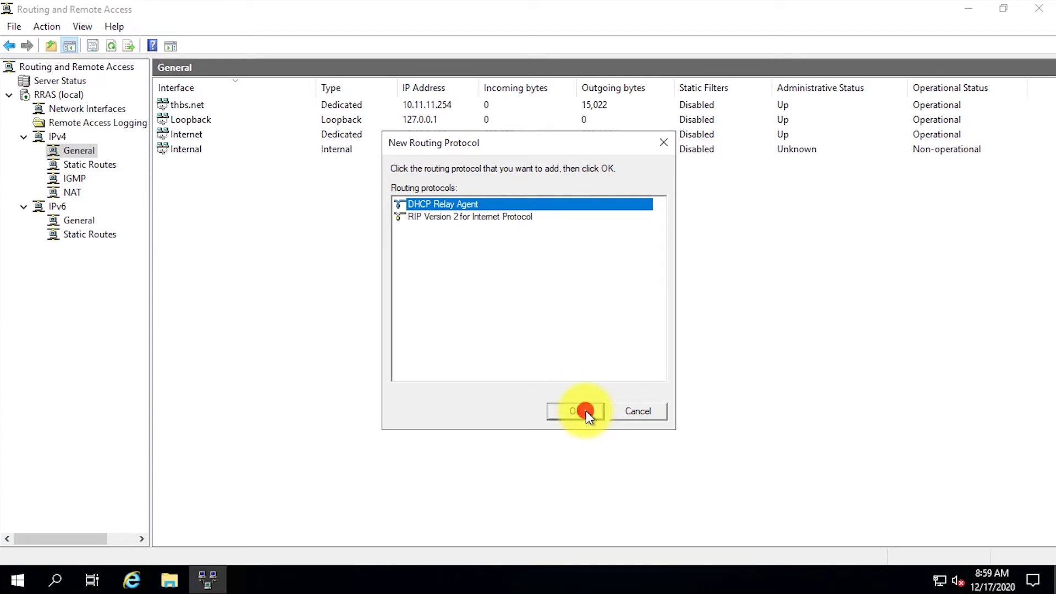
Set the DHCP Relay Agent server address to 10.11.11.11.
{"action": "left_click", "coordinate": [110, 208]}
{"action": "right_click", "coordinate": [110, 208]}
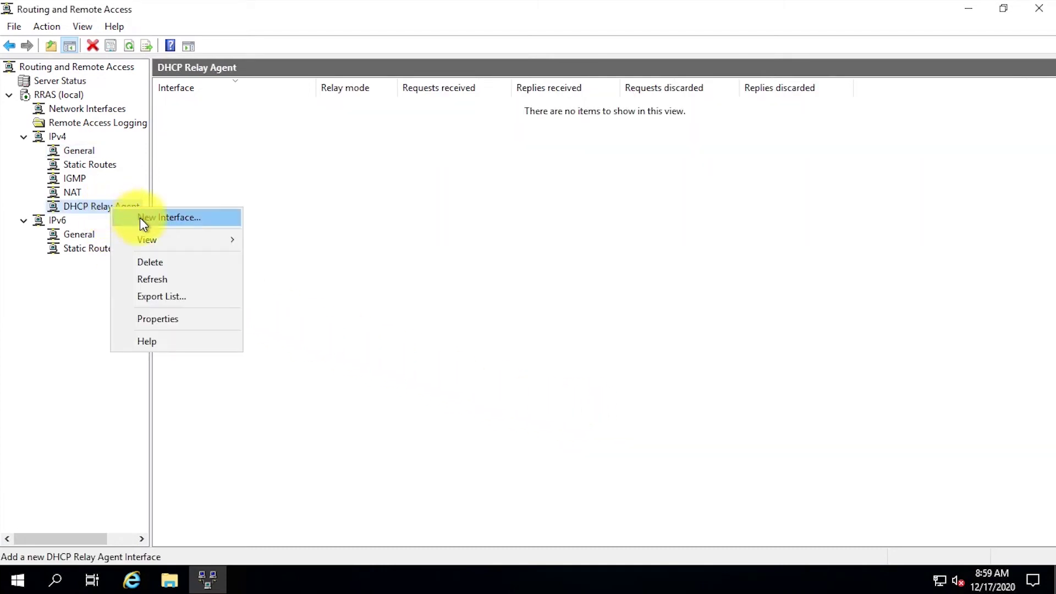
{"action": "left_click", "coordinate": [198, 319]}
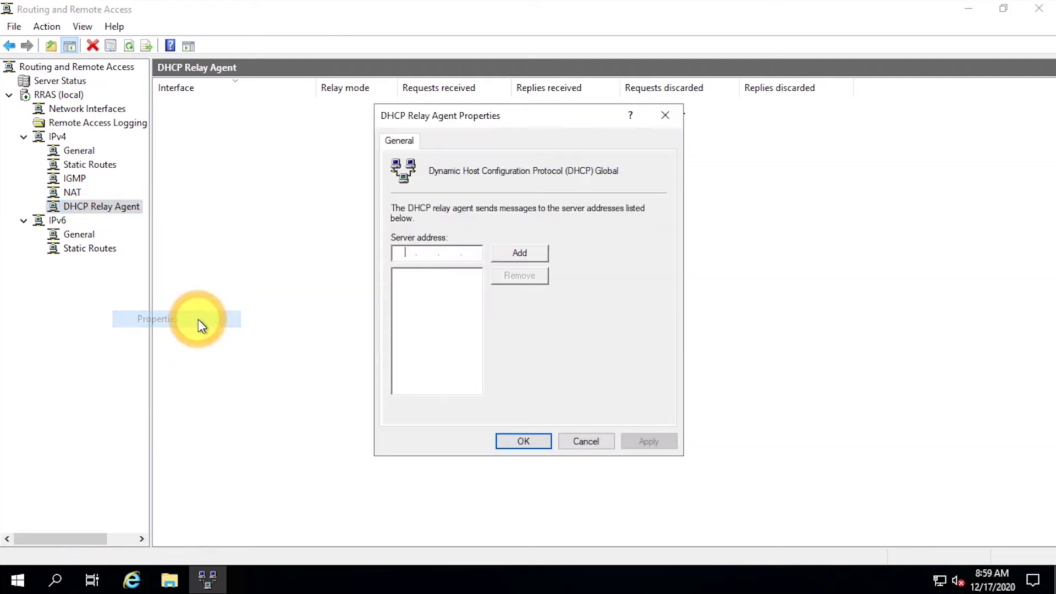
{"action": "type", "text": "10.11.11.11"}
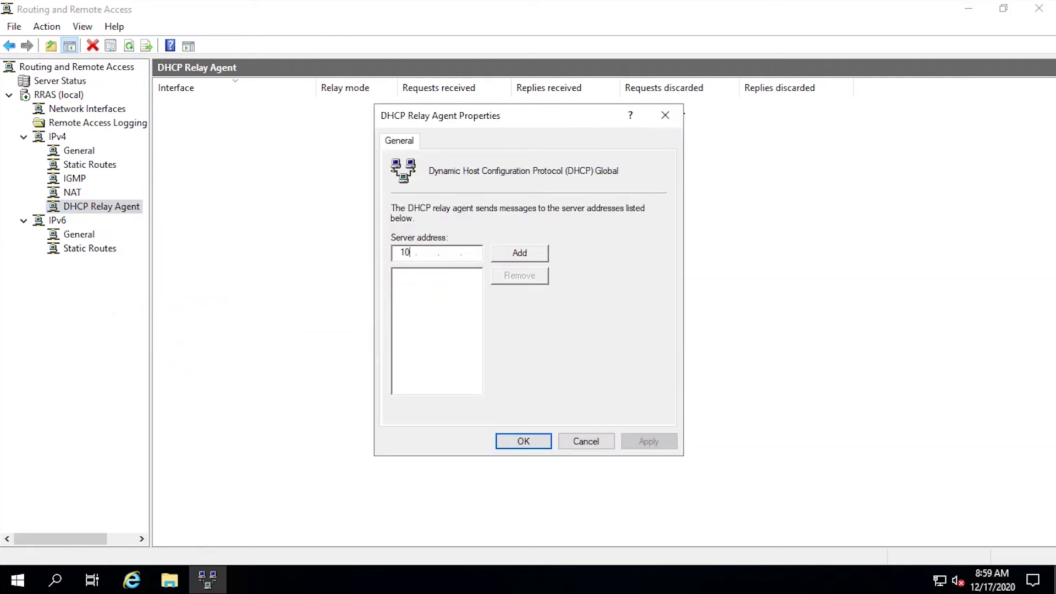
{"action": "left_click", "coordinate": [526, 251]}
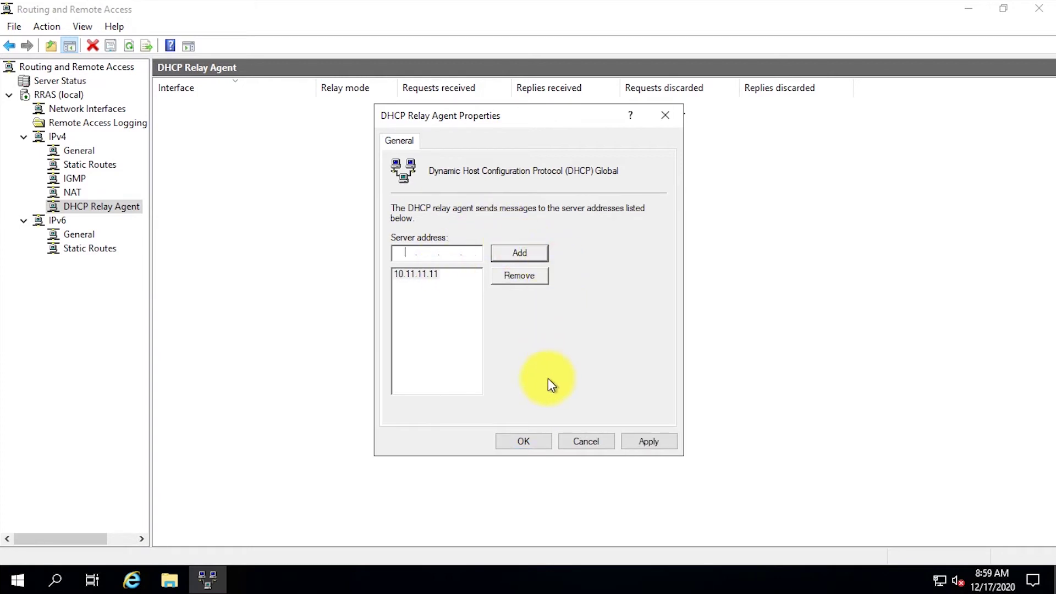
{"action": "left_click", "coordinate": [529, 441]}
Add thbs.net as a DHCP relay interface.
{"action": "right_click", "coordinate": [208, 193]}
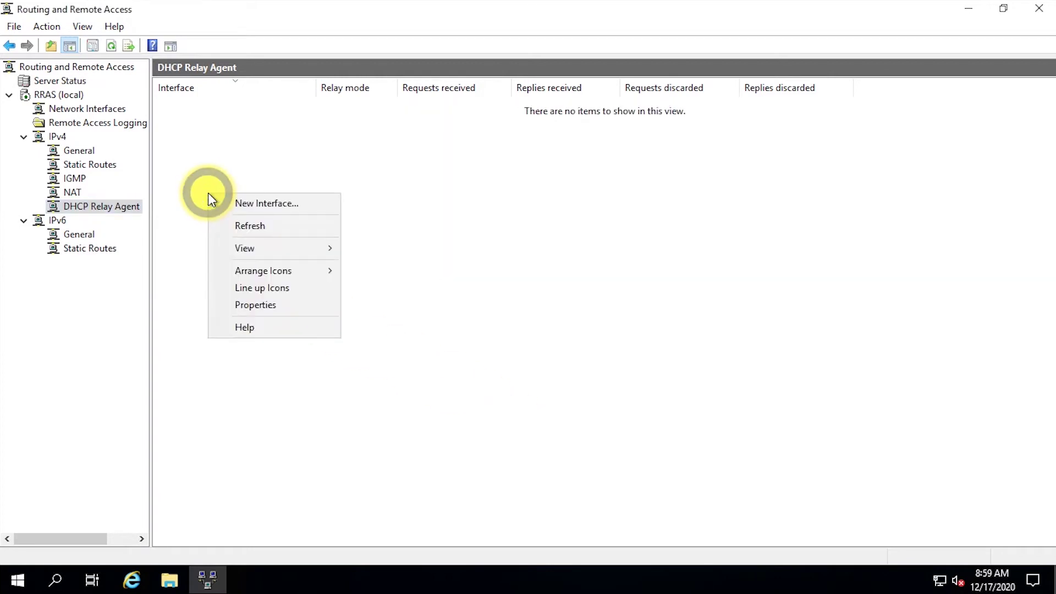
{"action": "left_click", "coordinate": [235, 205]}
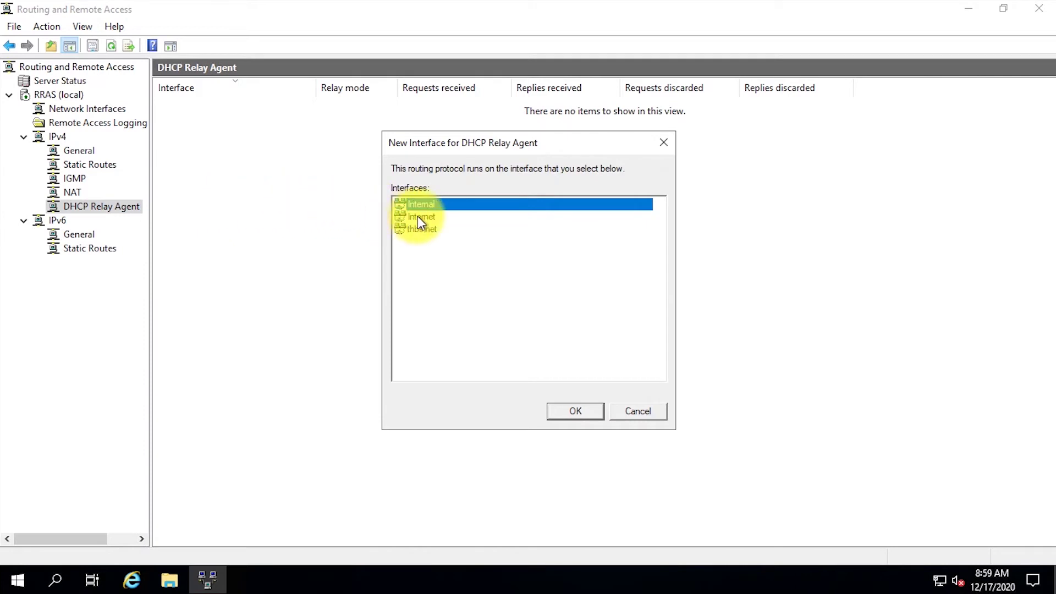
{"action": "left_click", "coordinate": [432, 229]}
{"action": "left_click", "coordinate": [584, 414]}
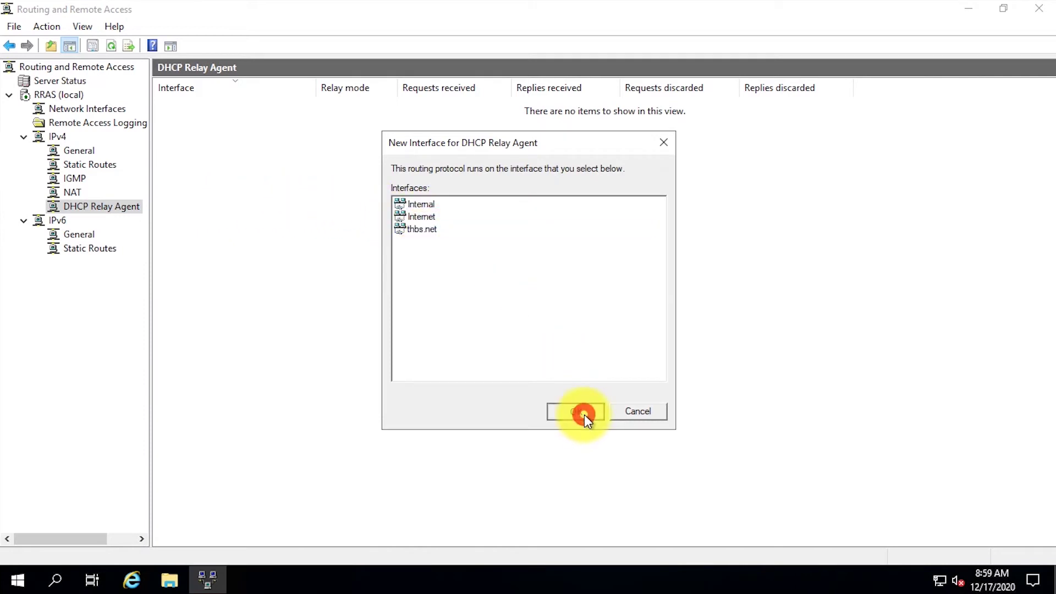
{"action": "left_click", "coordinate": [529, 444]}
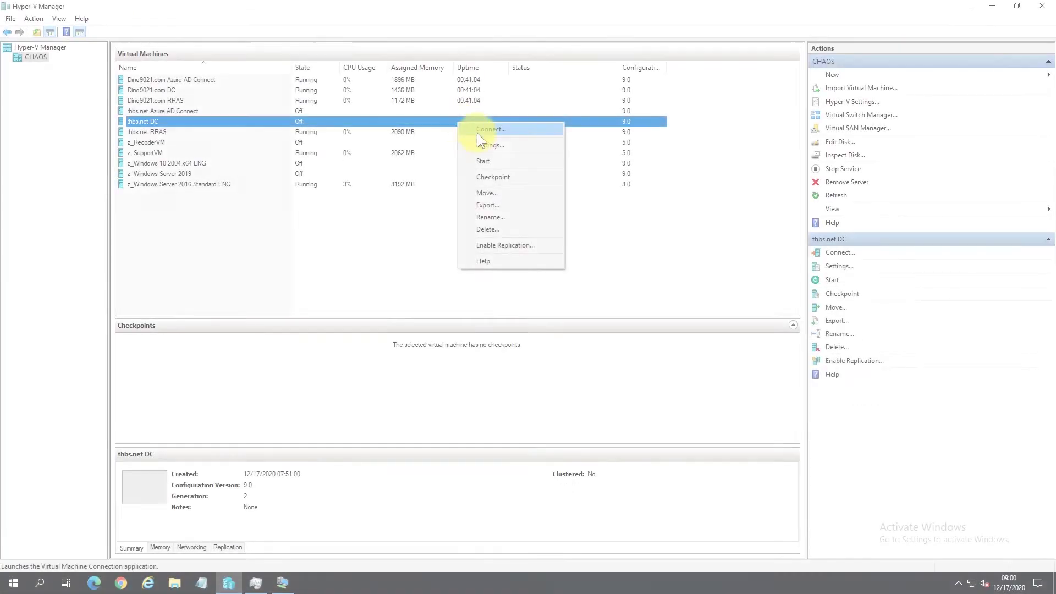
Connect to the thbs.net DC VM, reposition its console window, and accept the default region and keyboard settings.
{"action": "left_click", "coordinate": [477, 130]}
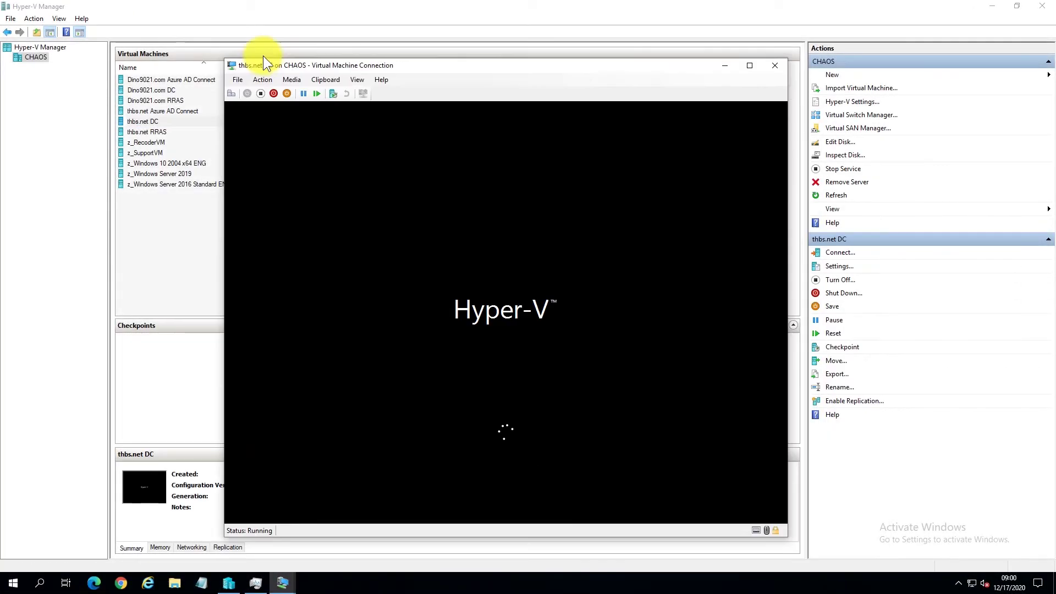
{"action": "left_click_drag", "start_coordinate": [263, 60], "coordinate": [220, 27]}
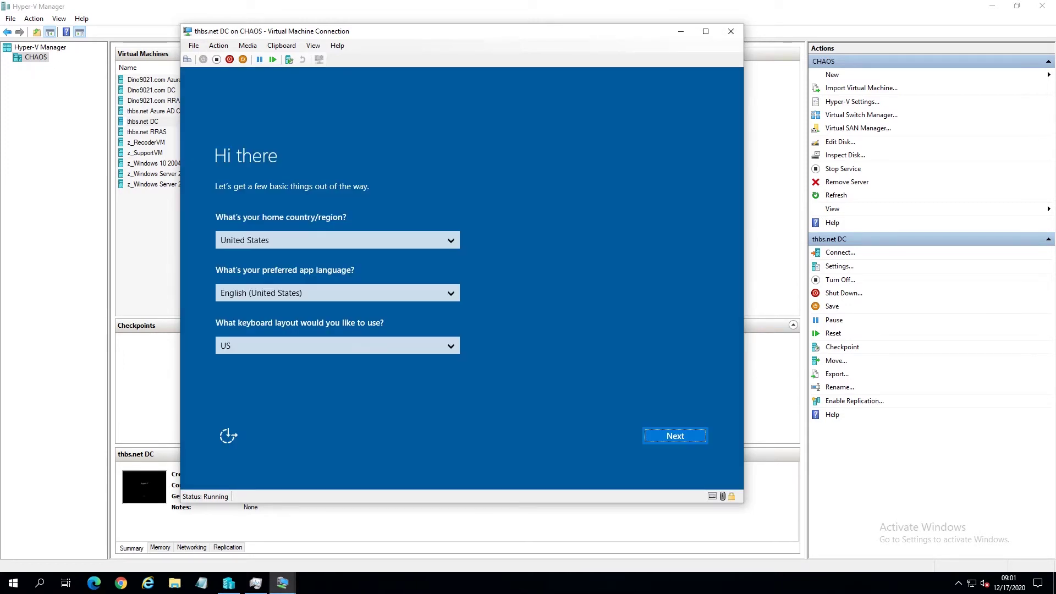
{"action": "left_click", "coordinate": [692, 437]}
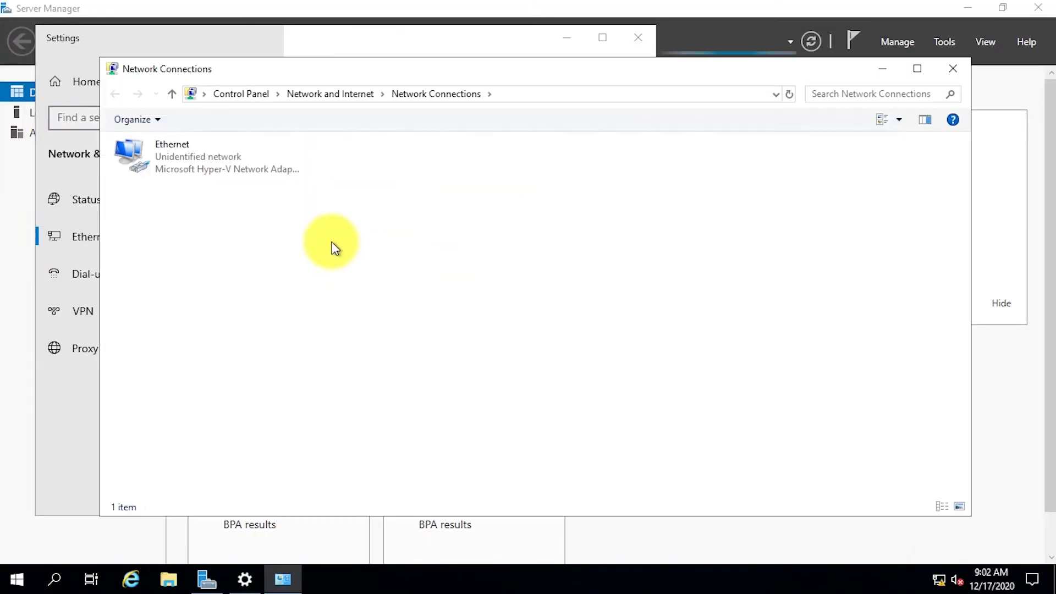
Rename the Ethernet network adapter to thbs.net.
{"action": "left_click", "coordinate": [183, 158]}
{"action": "key", "text": "F2"}
{"action": "type", "text": "thbs.net"}
{"action": "key", "text": "Return"}
In the adapter's IPv4 properties, switch to a static IP address of 10.11.11.11.
{"action": "right_click", "coordinate": [183, 159]}
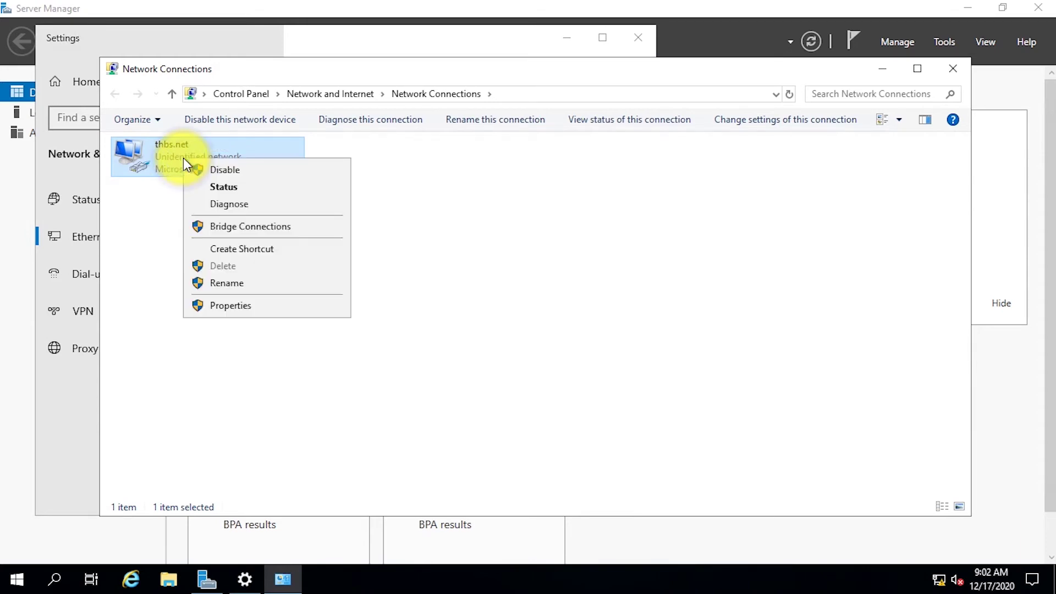
{"action": "left_click", "coordinate": [242, 306]}
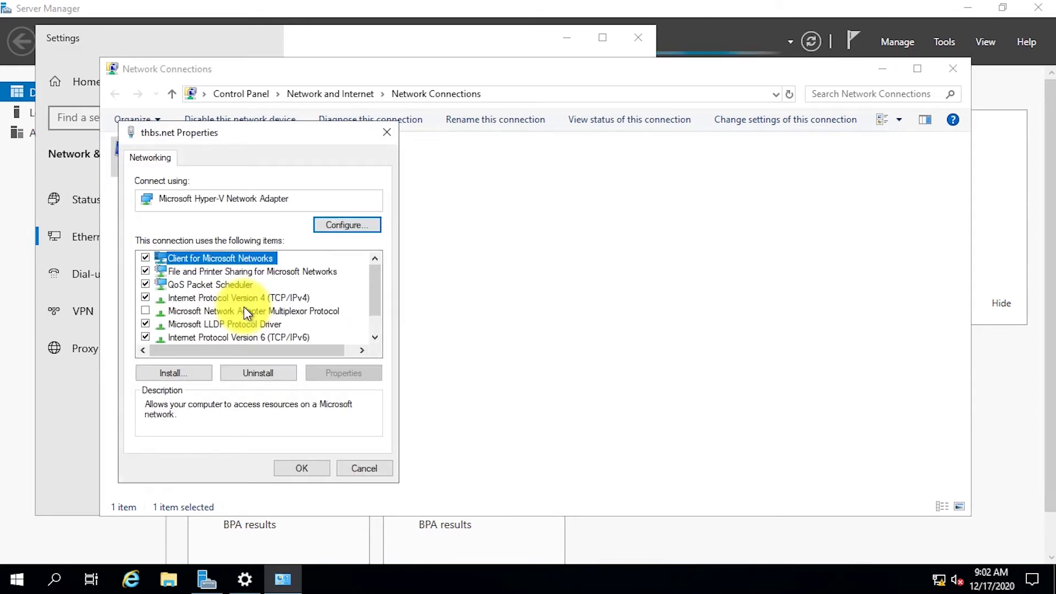
{"action": "left_click", "coordinate": [265, 298]}
{"action": "left_click", "coordinate": [356, 373]}
{"action": "left_click", "coordinate": [264, 303]}
{"action": "left_click", "coordinate": [310, 323]}
{"action": "type", "text": "10.11.11.11"}
Enter mask 255.255.255.0, gateway 10.11.11.254 and preferred DNS 10.11.11.11, then apply.
{"action": "key", "text": "Tab"}
{"action": "type", "text": "255.255.255"}
{"action": "key", "text": "Tab"}
{"action": "type", "text": "10 . 11 . 1"}
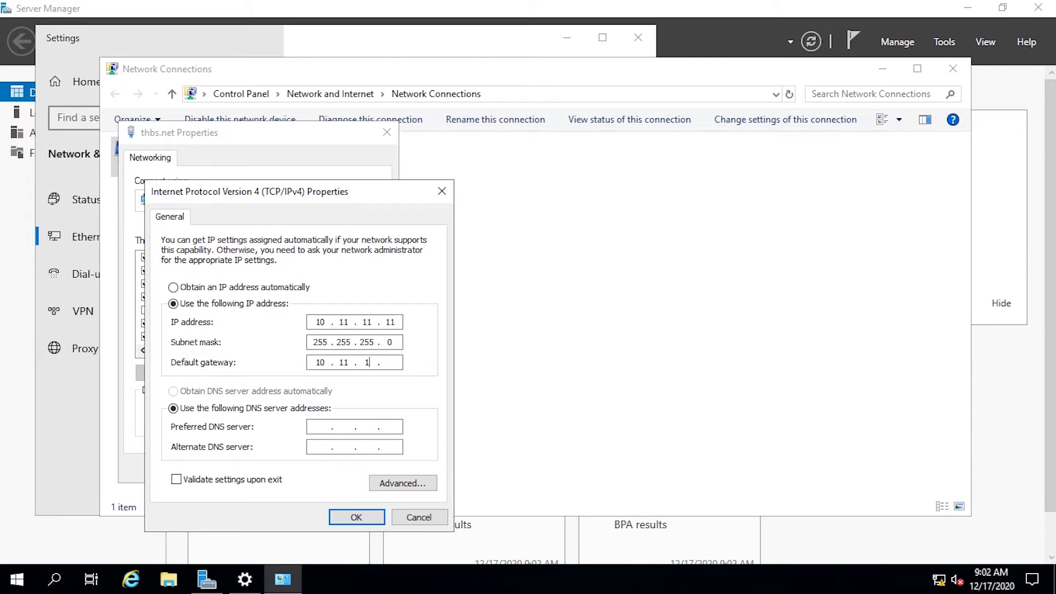
{"action": "type", "text": "1 . 254"}
{"action": "key", "text": "Tab"}
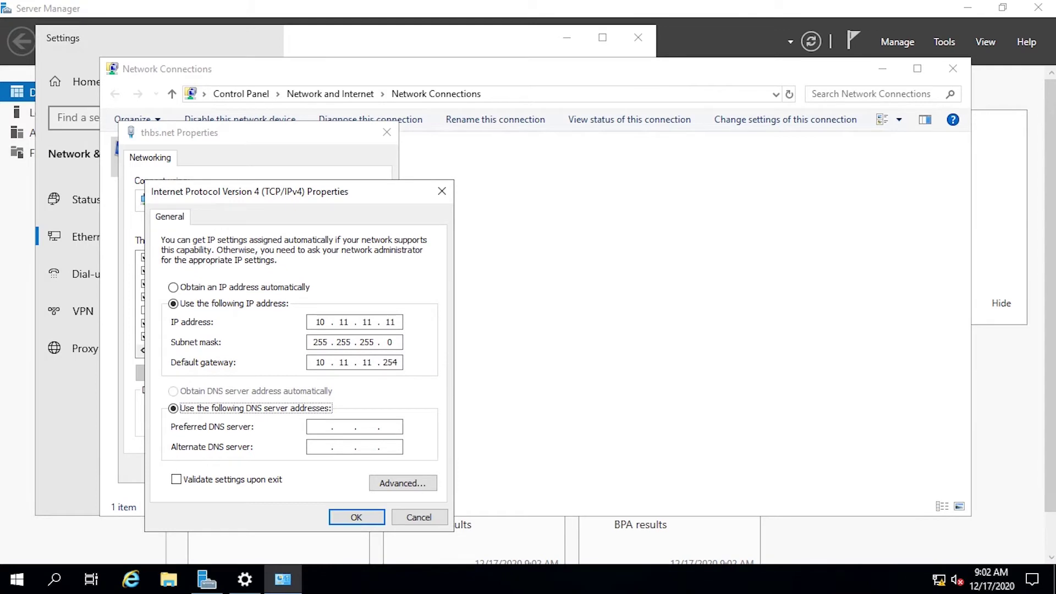
{"action": "key", "text": "Tab"}
{"action": "type", "text": "10.11.11.11"}
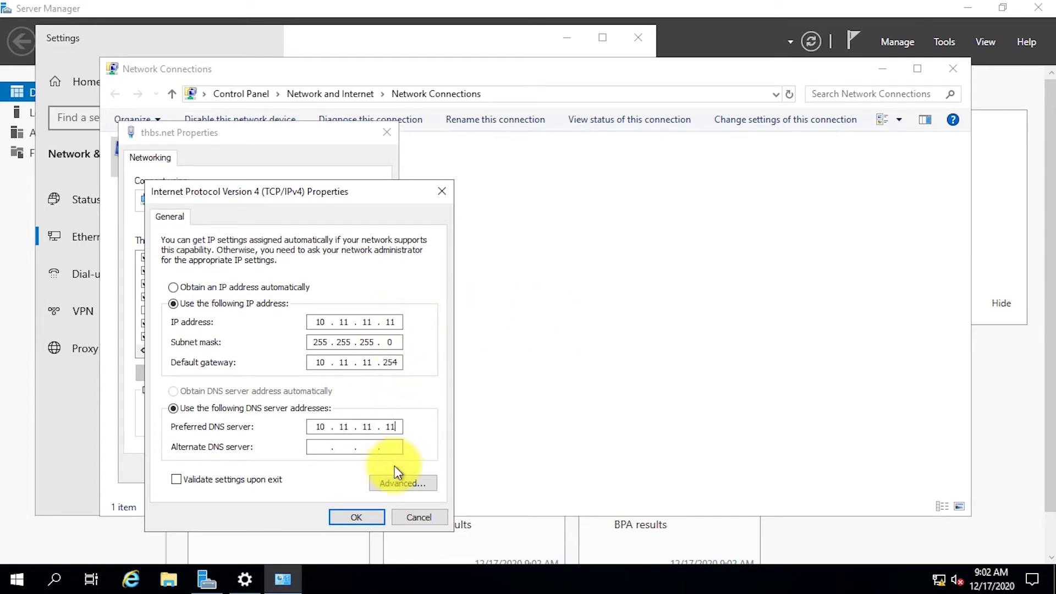
{"action": "left_click", "coordinate": [356, 517]}
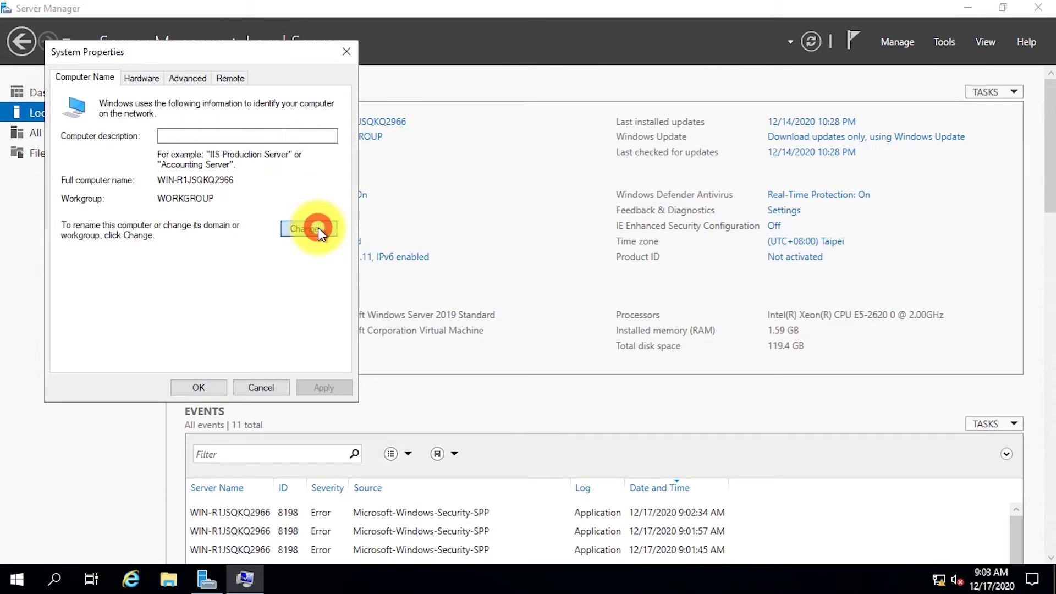
{"action": "left_click", "coordinate": [319, 229]}
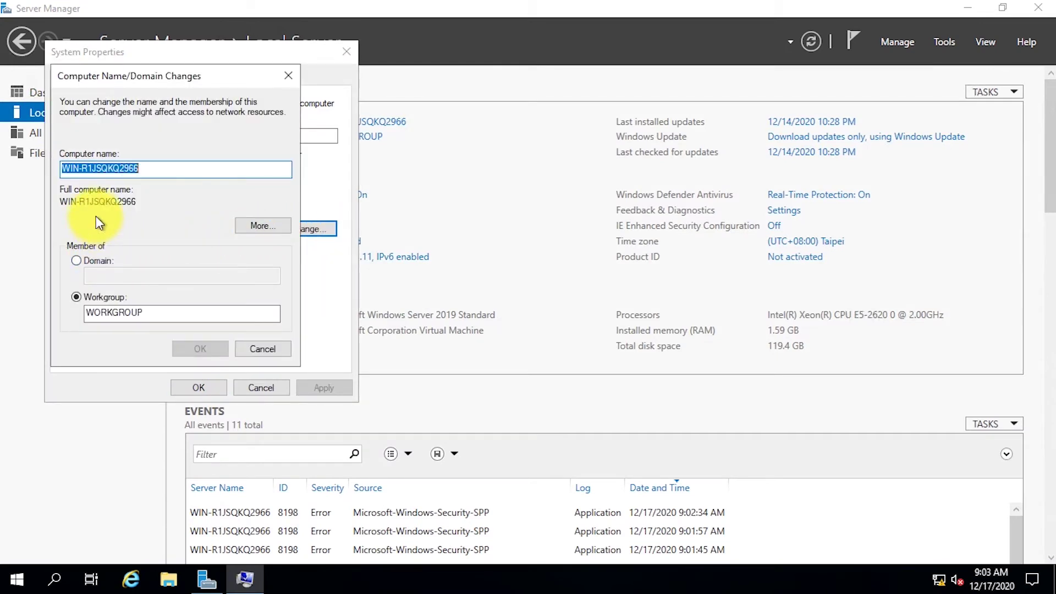
Rename the computer to thbsDC-01, then review the six stopped services and close the list.
{"action": "type", "text": "thbsD"}
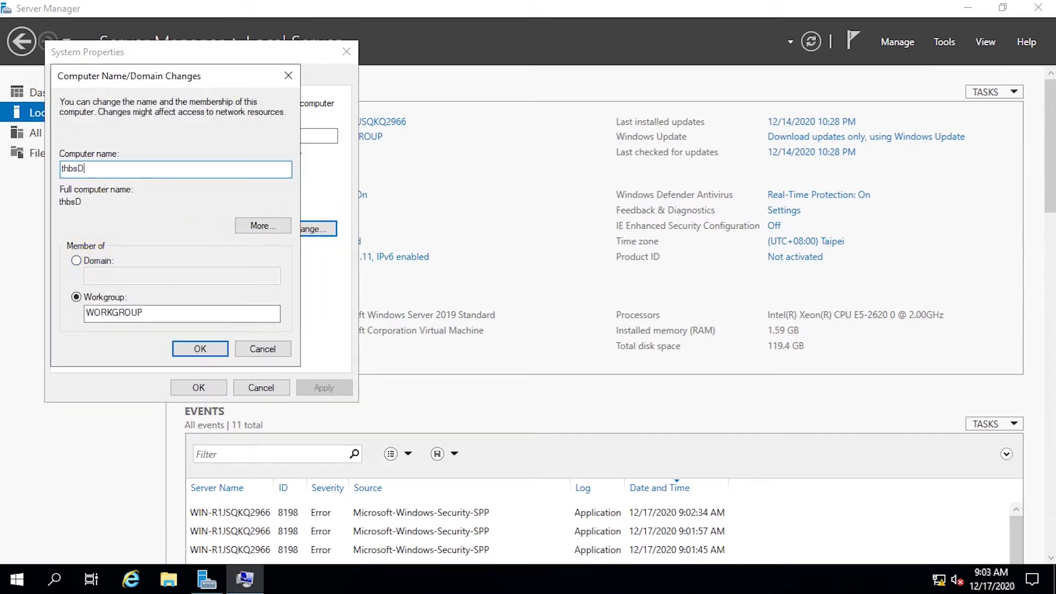
{"action": "type", "text": "C-01"}
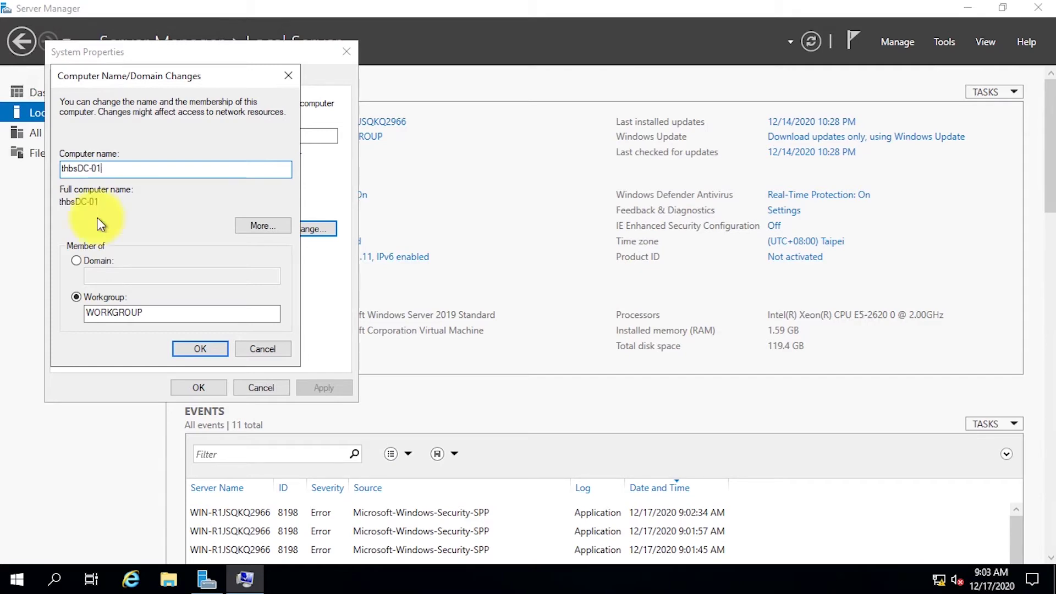
{"action": "left_click", "coordinate": [200, 349]}
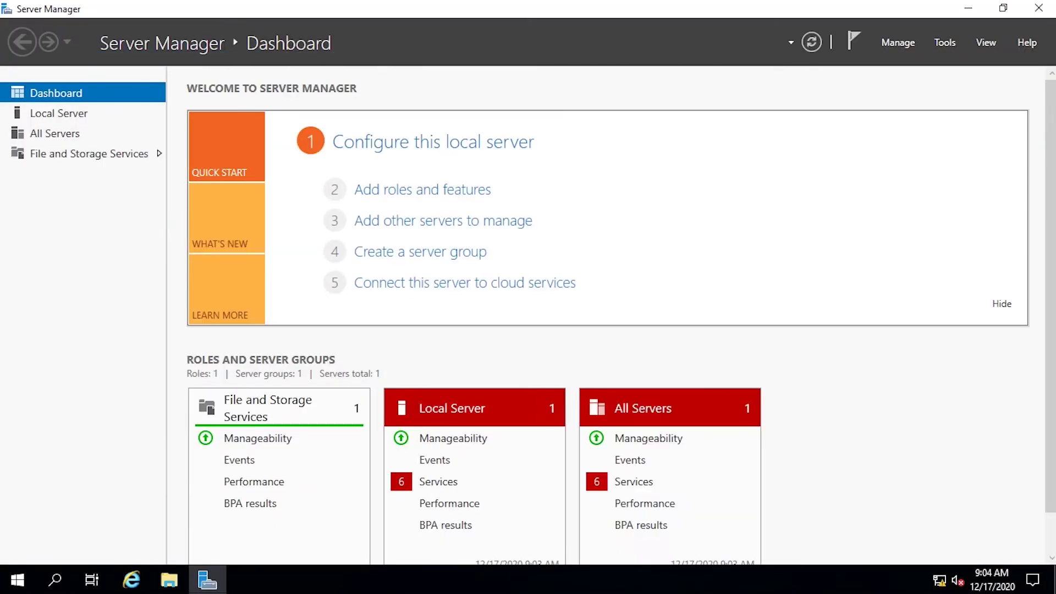
{"action": "left_click", "coordinate": [648, 490]}
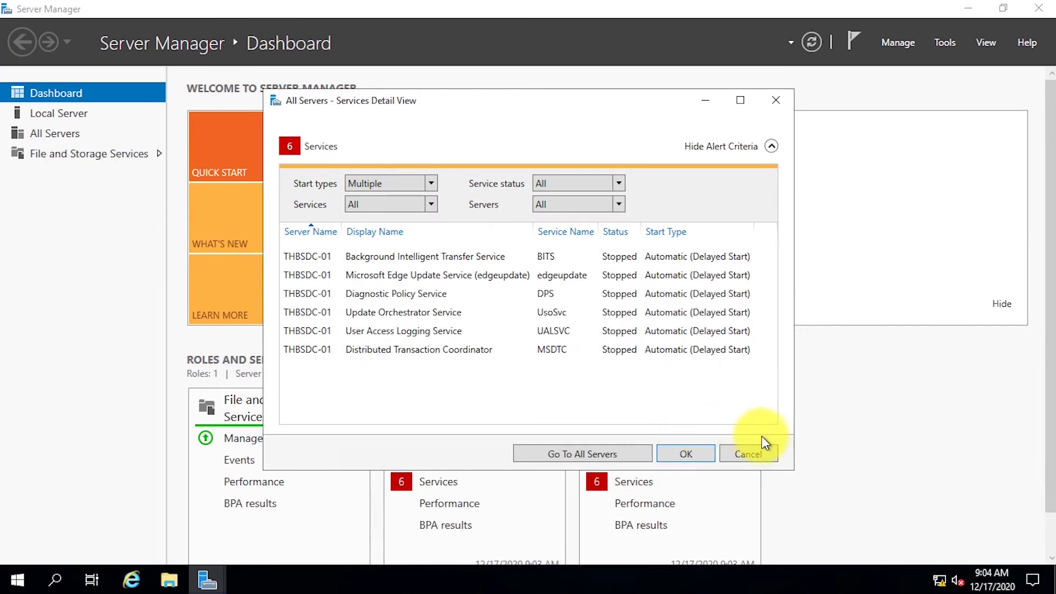
{"action": "left_click", "coordinate": [765, 454]}
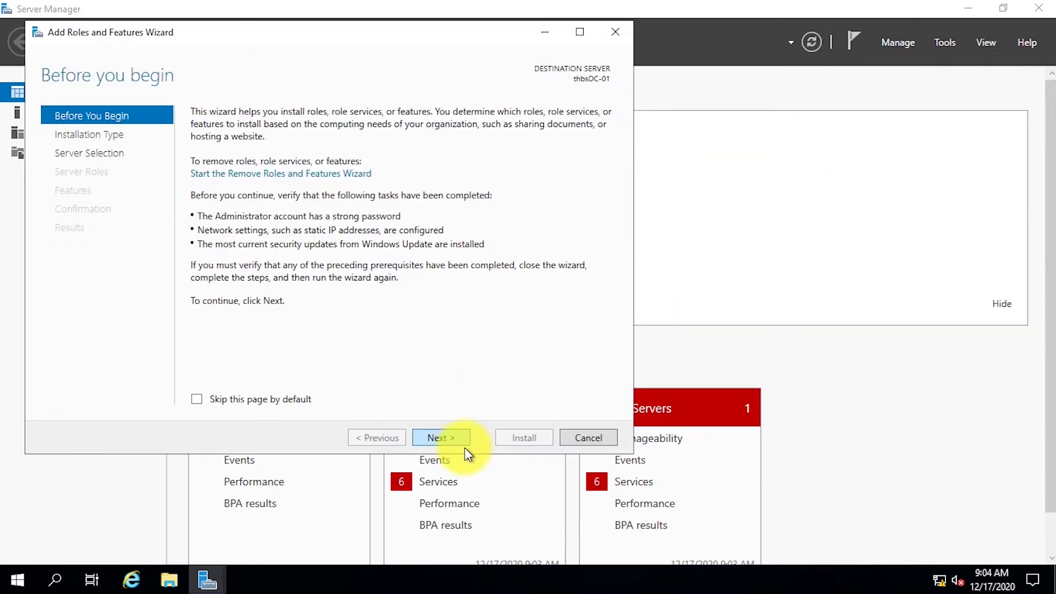
In Add Roles and Features, select AD DS, DHCP Server and DNS Server with their required features.
{"action": "left_click", "coordinate": [466, 440]}
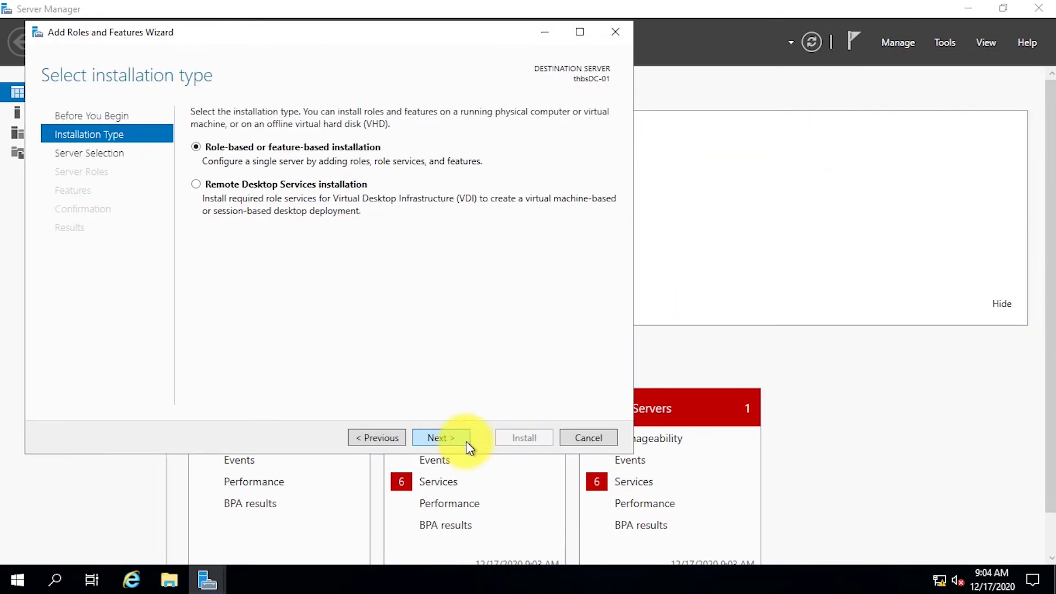
{"action": "left_click", "coordinate": [465, 440]}
{"action": "left_click", "coordinate": [467, 441]}
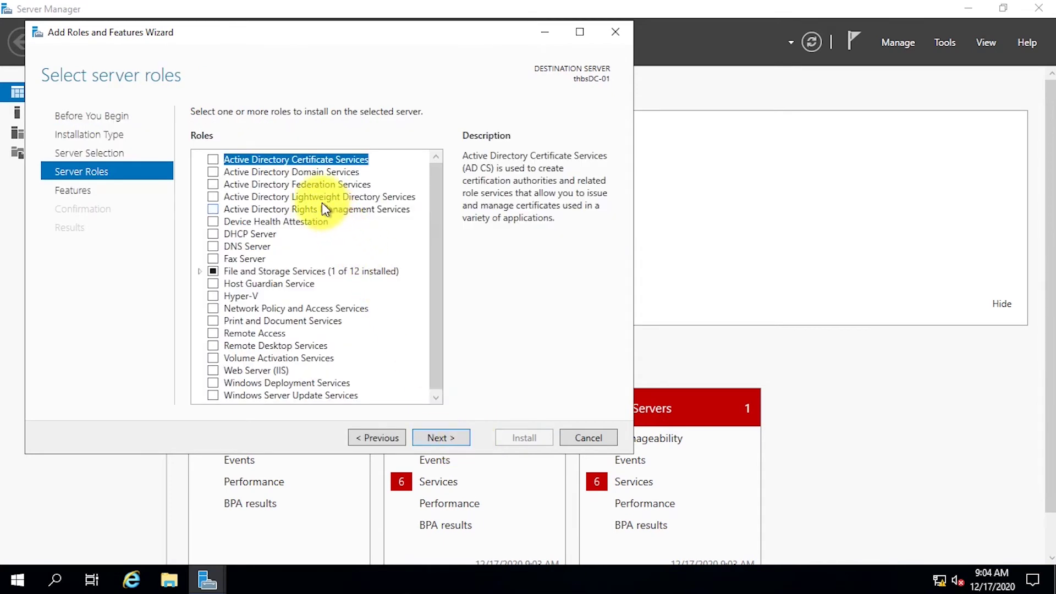
{"action": "left_click", "coordinate": [212, 174]}
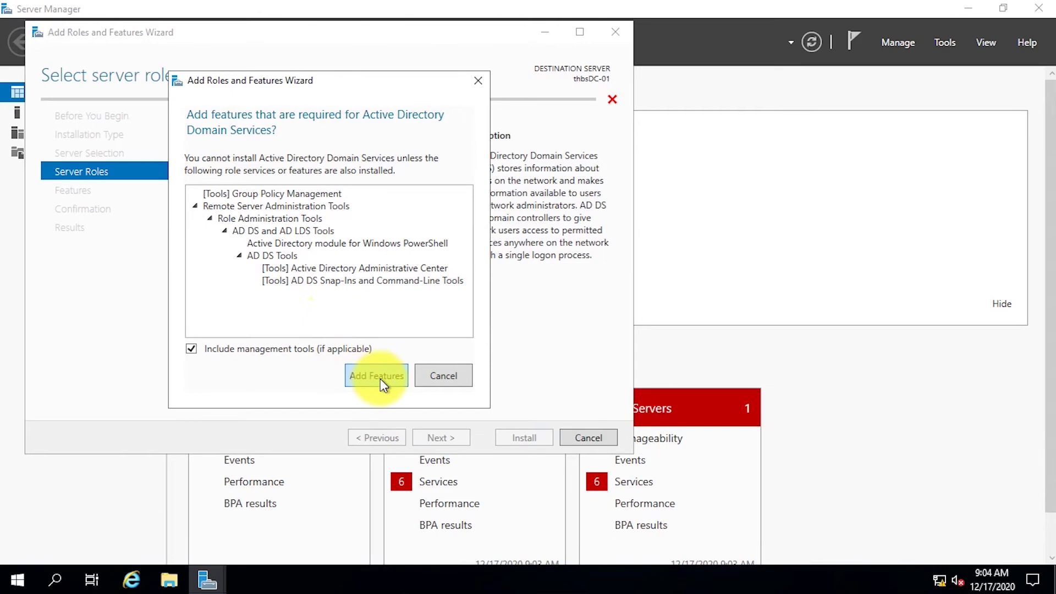
{"action": "left_click", "coordinate": [379, 379]}
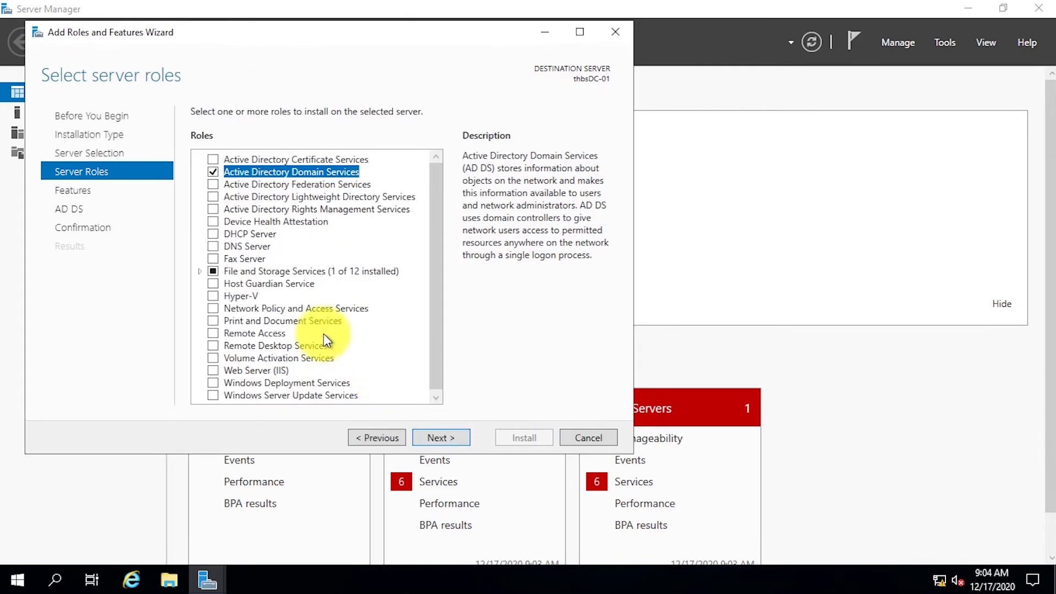
{"action": "left_click", "coordinate": [215, 235]}
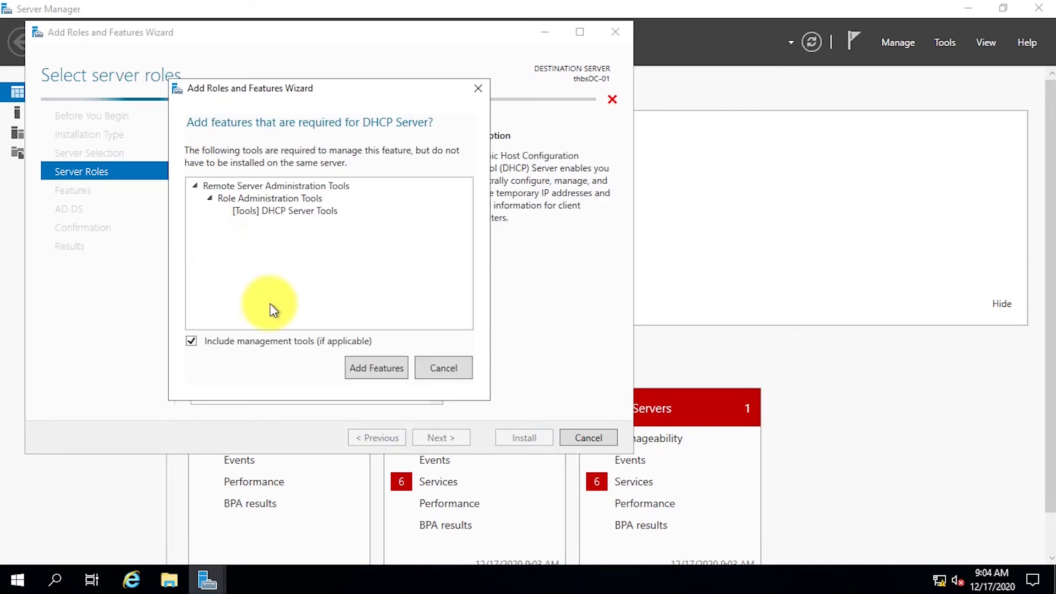
{"action": "left_click", "coordinate": [356, 377]}
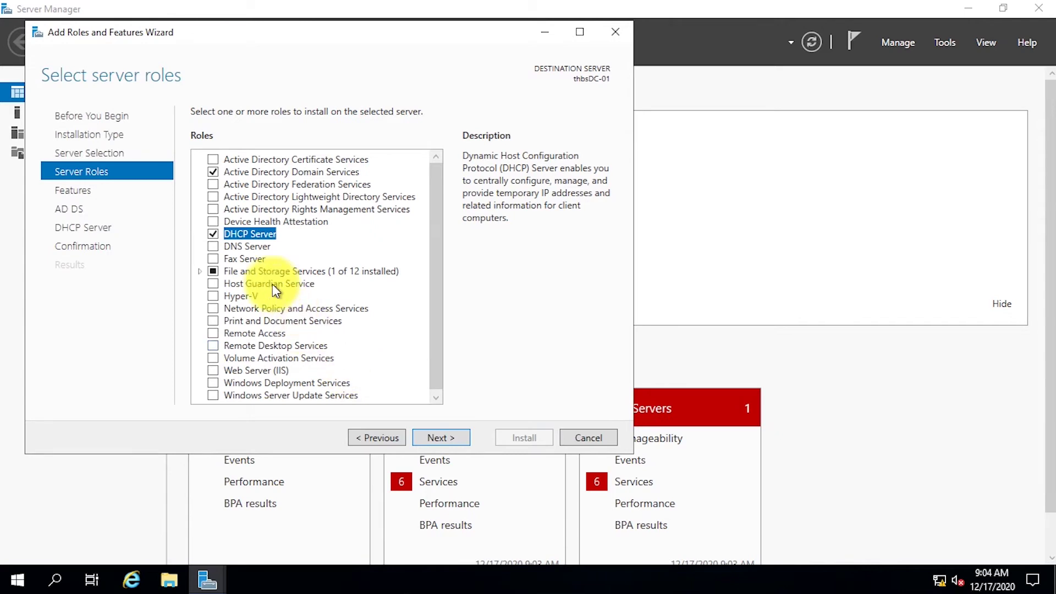
{"action": "left_click", "coordinate": [212, 247]}
{"action": "left_click", "coordinate": [362, 368]}
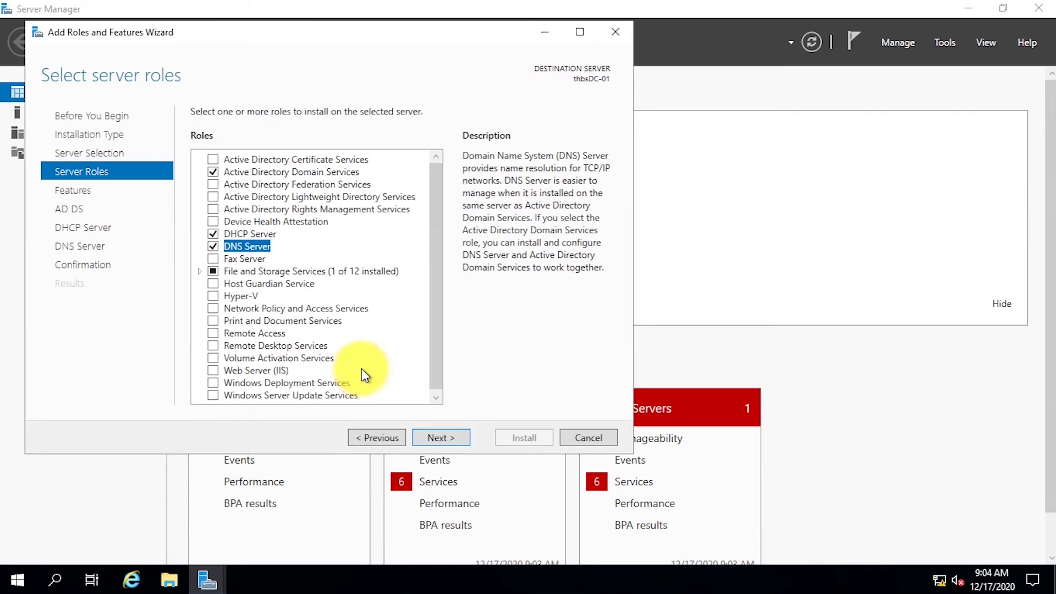
Go through the remaining wizard pages, install the selected roles, and close the wizard.
{"action": "left_click", "coordinate": [467, 441]}
{"action": "left_click", "coordinate": [465, 439]}
{"action": "left_click", "coordinate": [464, 439]}
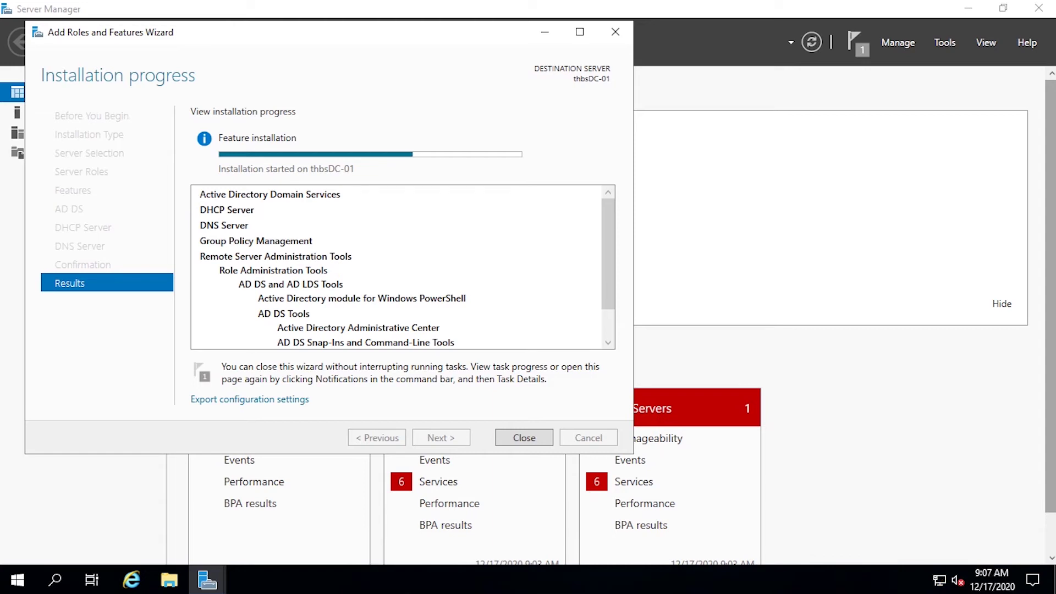
{"action": "left_click", "coordinate": [523, 437]}
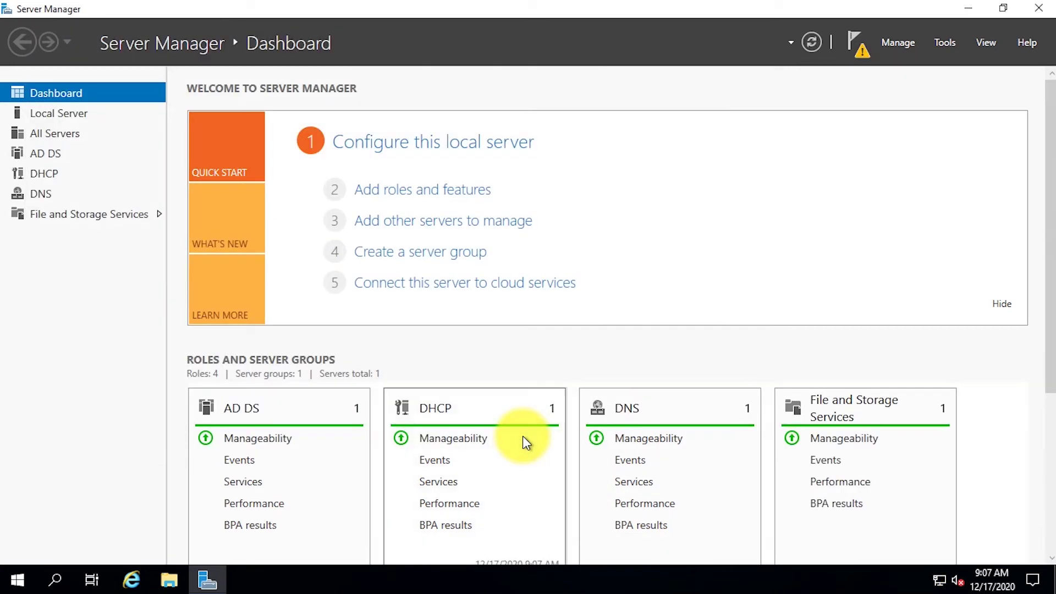
From the notifications, launch 'Promote this server to a domain controller', then open Windows Administrative Tools.
{"action": "left_click", "coordinate": [845, 44]}
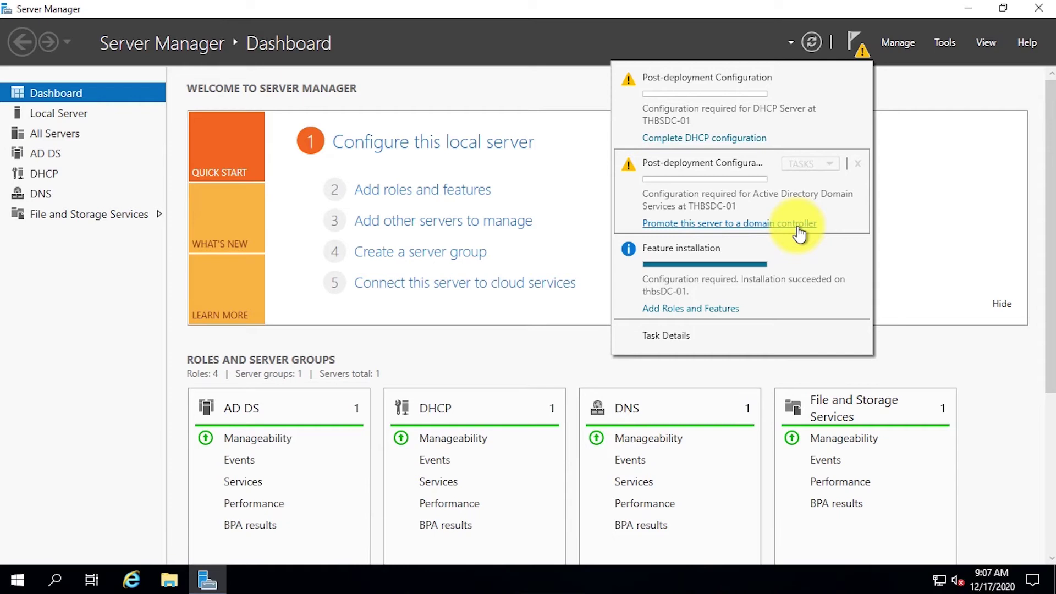
{"action": "left_click", "coordinate": [797, 225]}
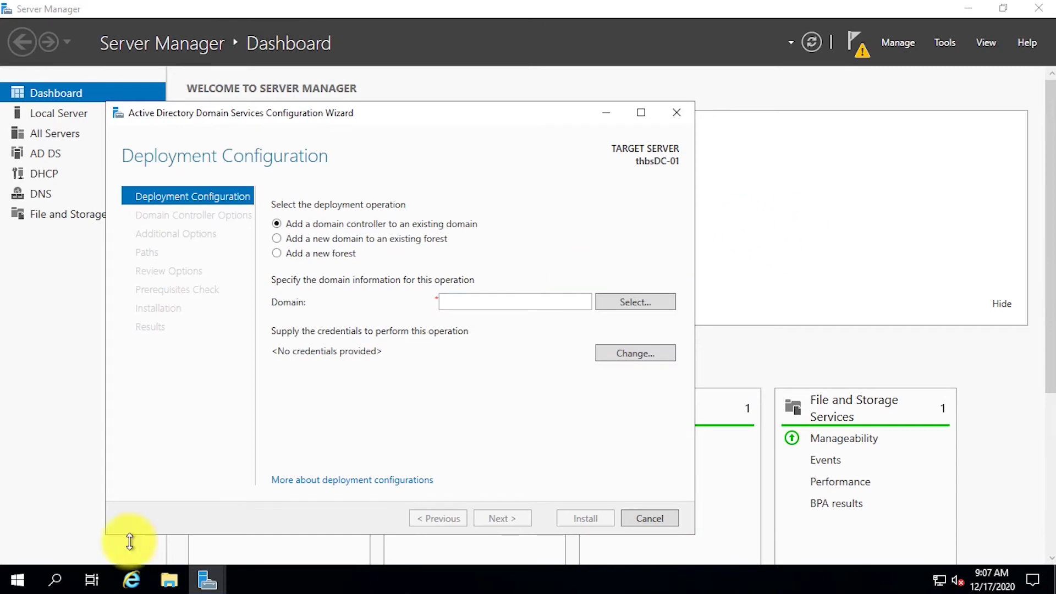
{"action": "left_click", "coordinate": [13, 579]}
{"action": "left_click", "coordinate": [297, 258]}
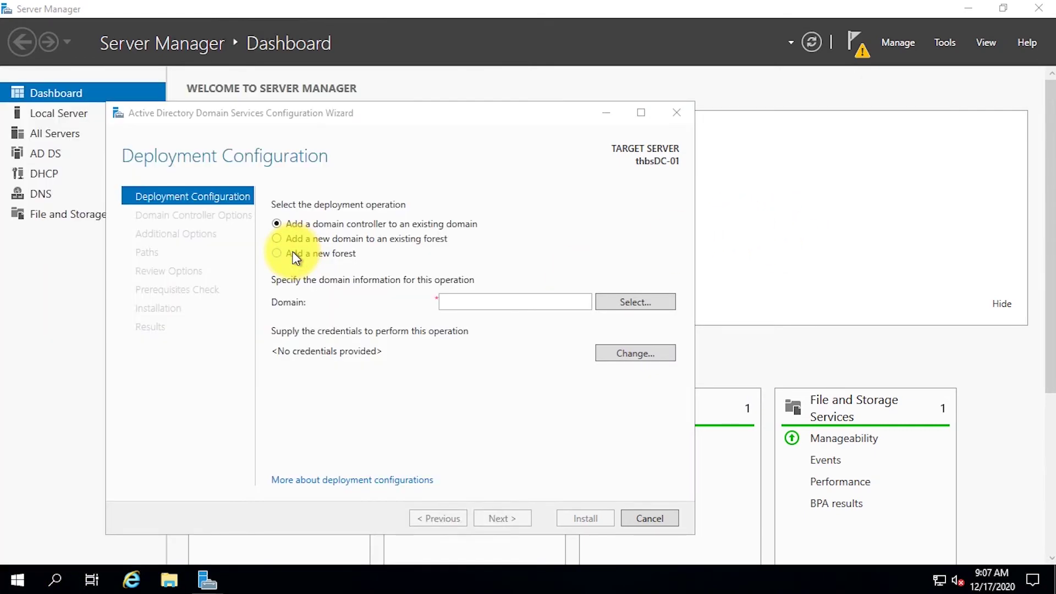
{"action": "left_click", "coordinate": [271, 353]}
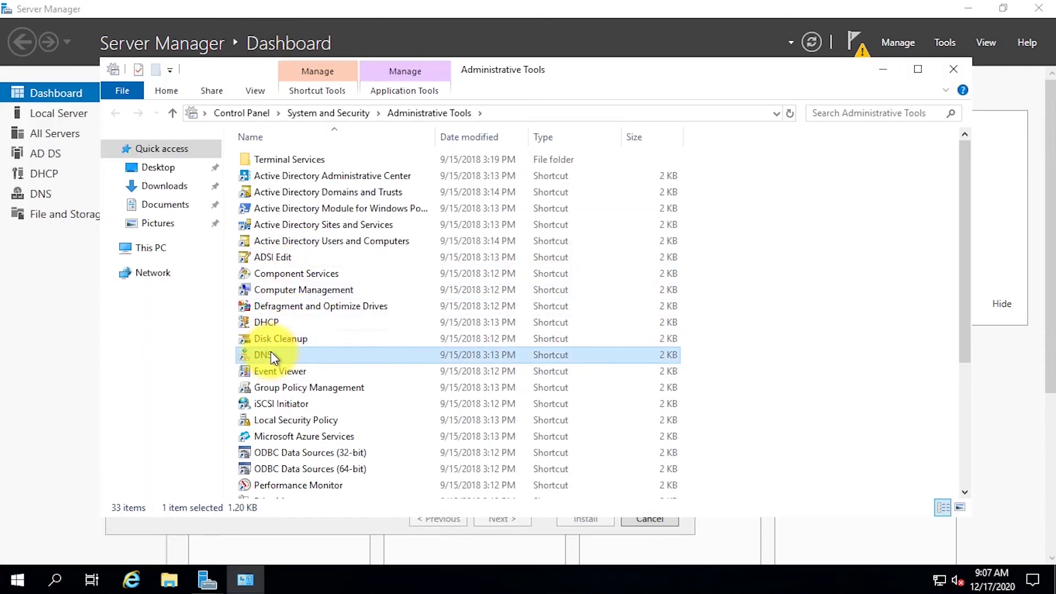
{"action": "double_click", "coordinate": [271, 355]}
{"action": "left_click", "coordinate": [953, 69]}
{"action": "left_click", "coordinate": [62, 122]}
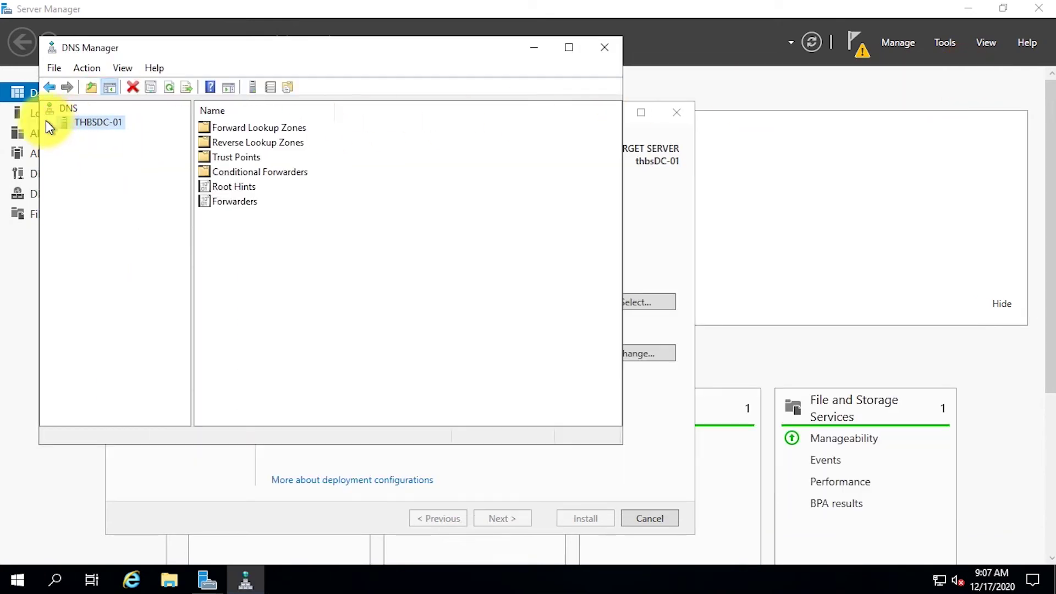
{"action": "left_click", "coordinate": [49, 123]}
{"action": "left_click", "coordinate": [66, 138]}
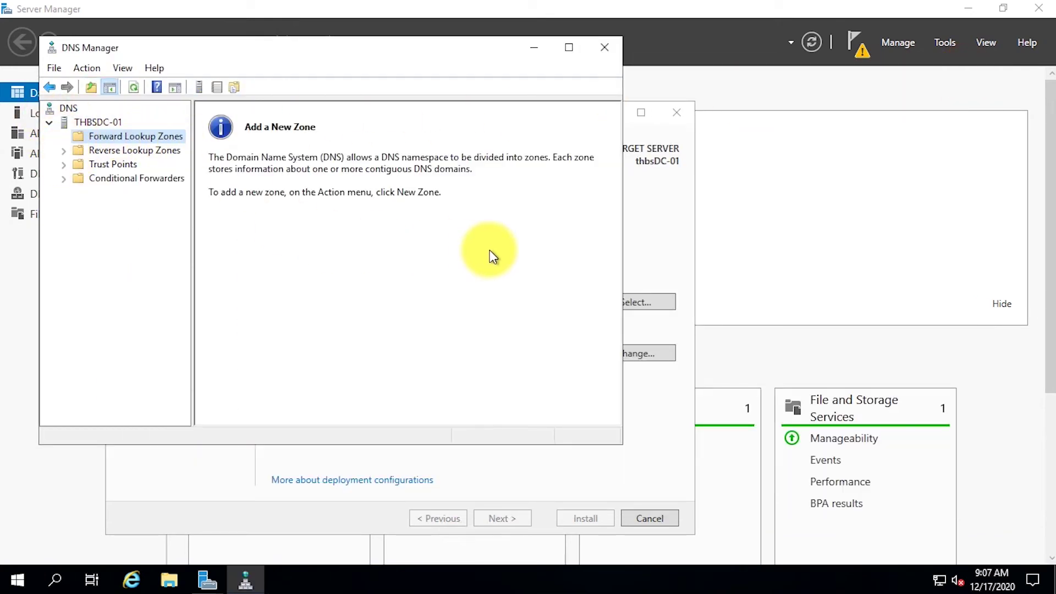
{"action": "left_click", "coordinate": [603, 48]}
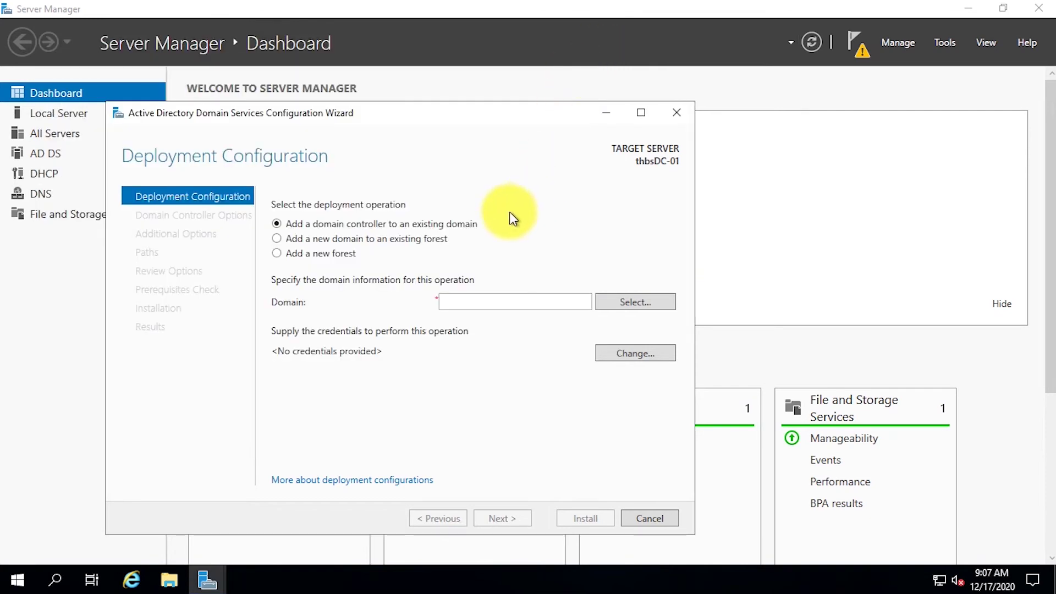
Choose to add a new forest with root domain name thbs.net.
{"action": "left_click", "coordinate": [305, 254]}
{"action": "left_click", "coordinate": [466, 305]}
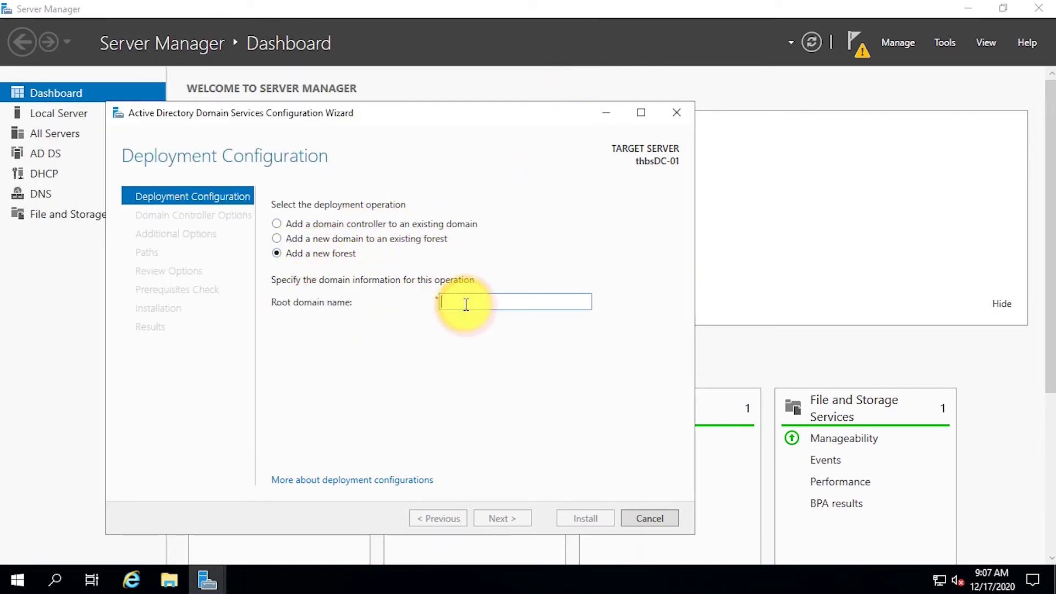
{"action": "type", "text": "thbs.net"}
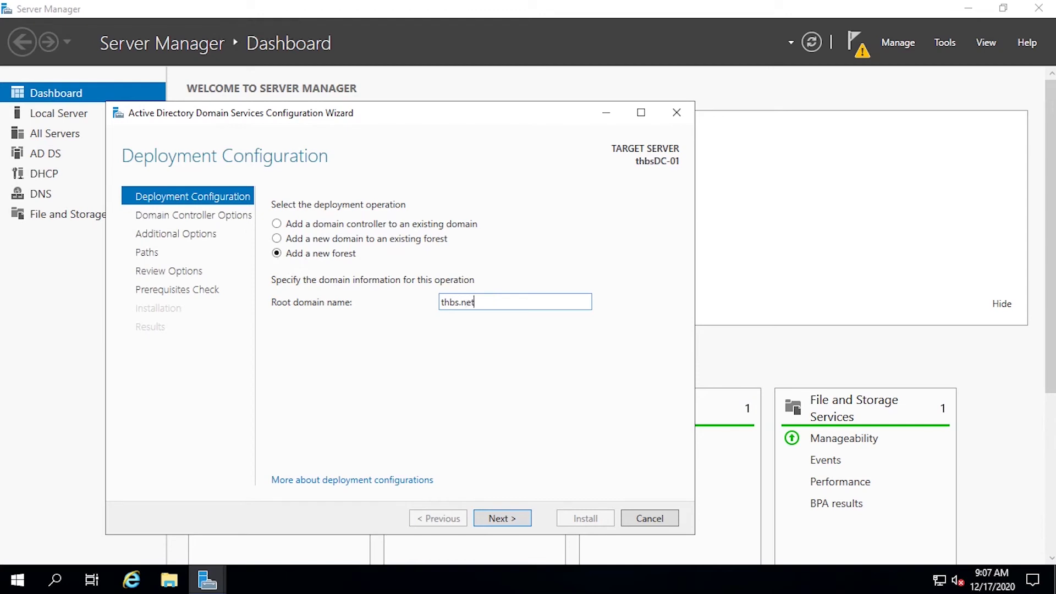
{"action": "left_click", "coordinate": [516, 523]}
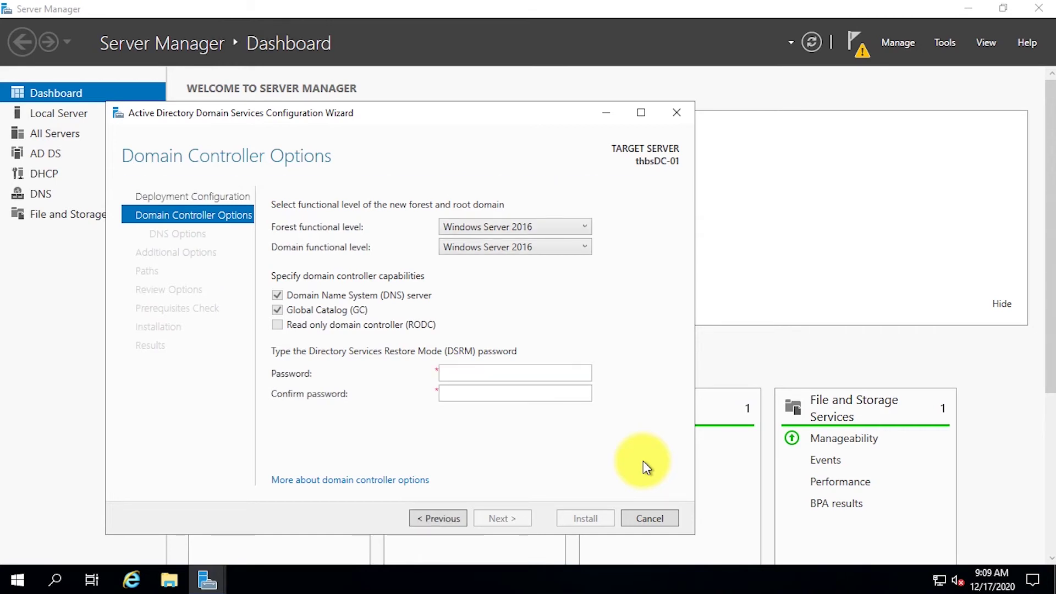
Set and confirm the DSRM password, accept NetBIOS name THBS and defaults, and install.
{"action": "left_click", "coordinate": [574, 370]}
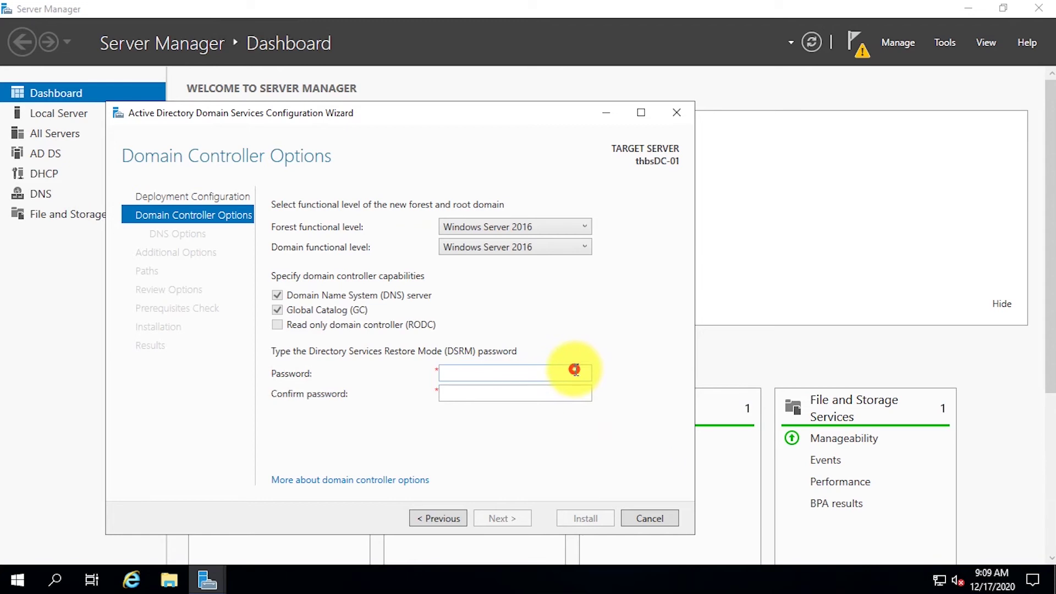
{"action": "type", "text": "********"}
{"action": "key", "text": "Tab"}
{"action": "type", "text": "********"}
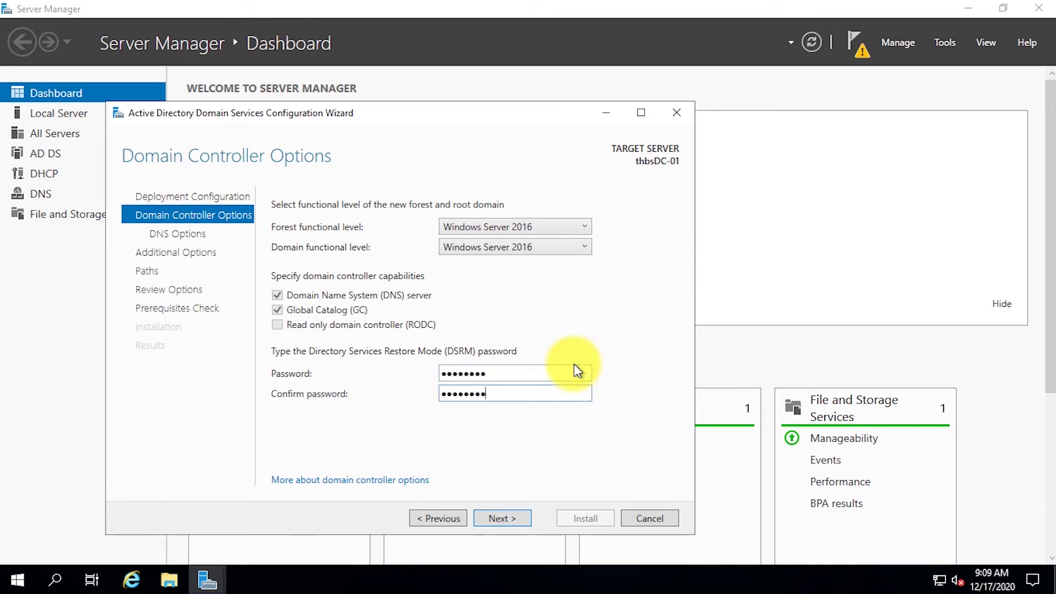
{"action": "key", "text": "Return"}
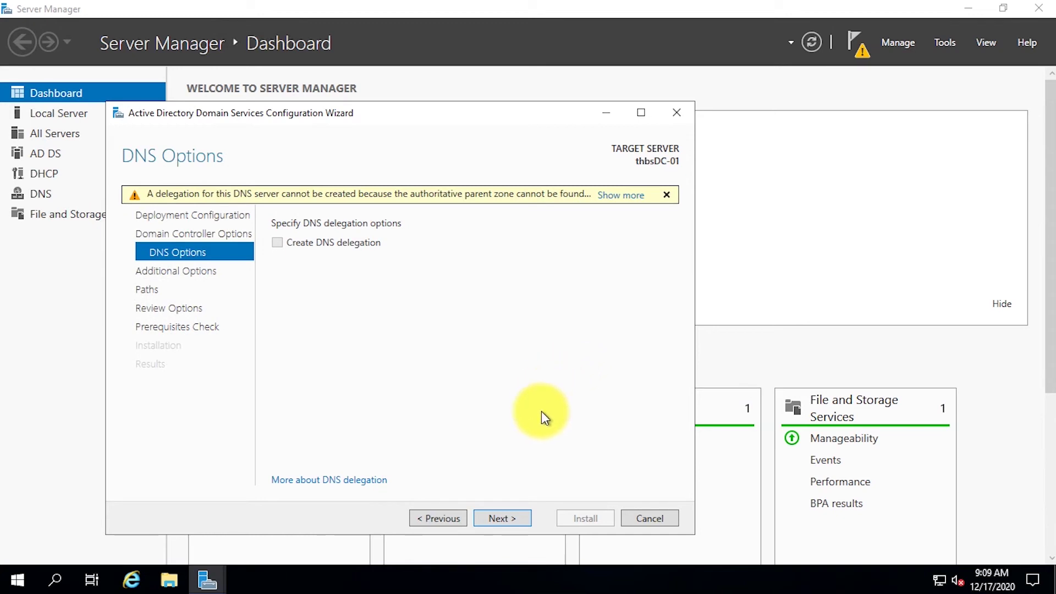
{"action": "left_click", "coordinate": [524, 520]}
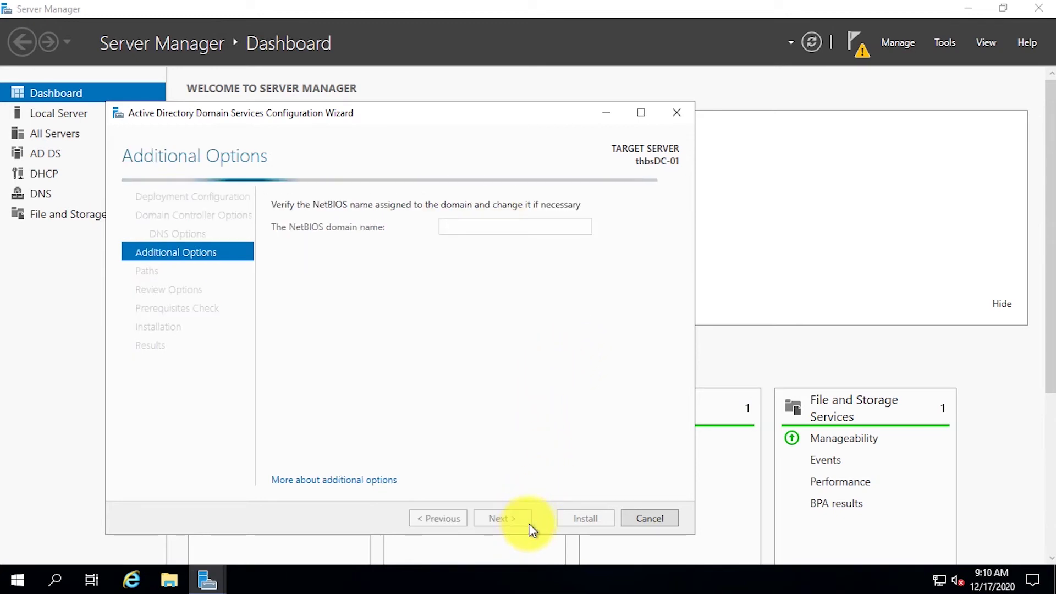
{"action": "left_click", "coordinate": [527, 523]}
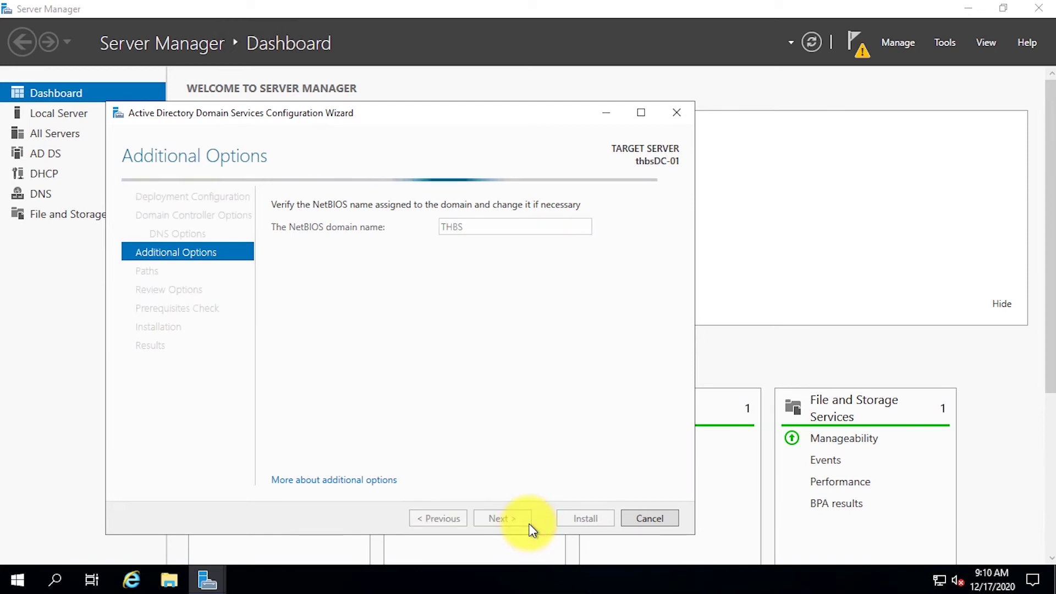
{"action": "left_click", "coordinate": [529, 523]}
{"action": "left_click", "coordinate": [528, 523]}
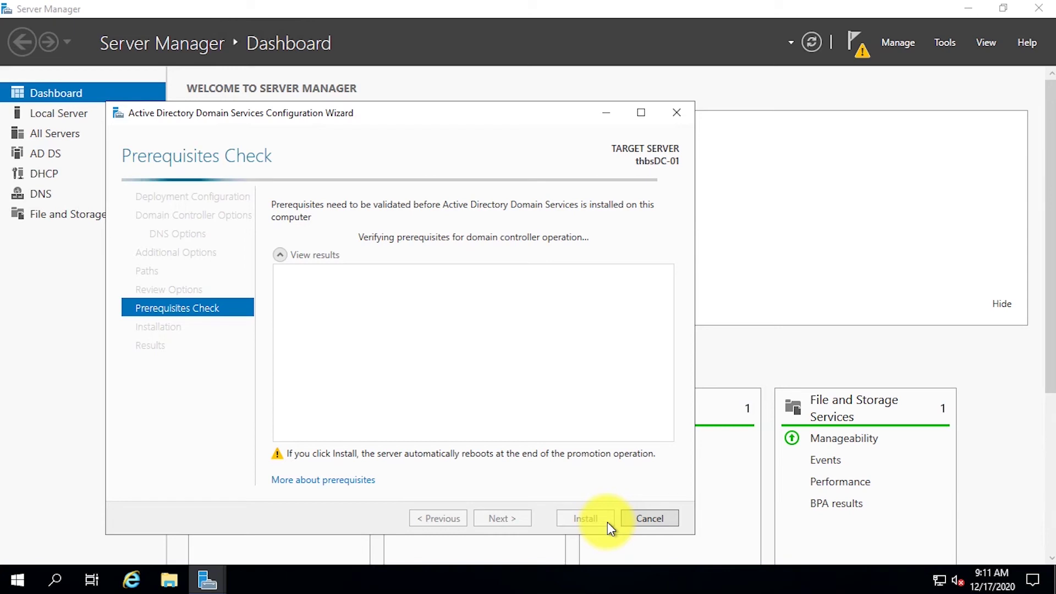
{"action": "left_click", "coordinate": [586, 518]}
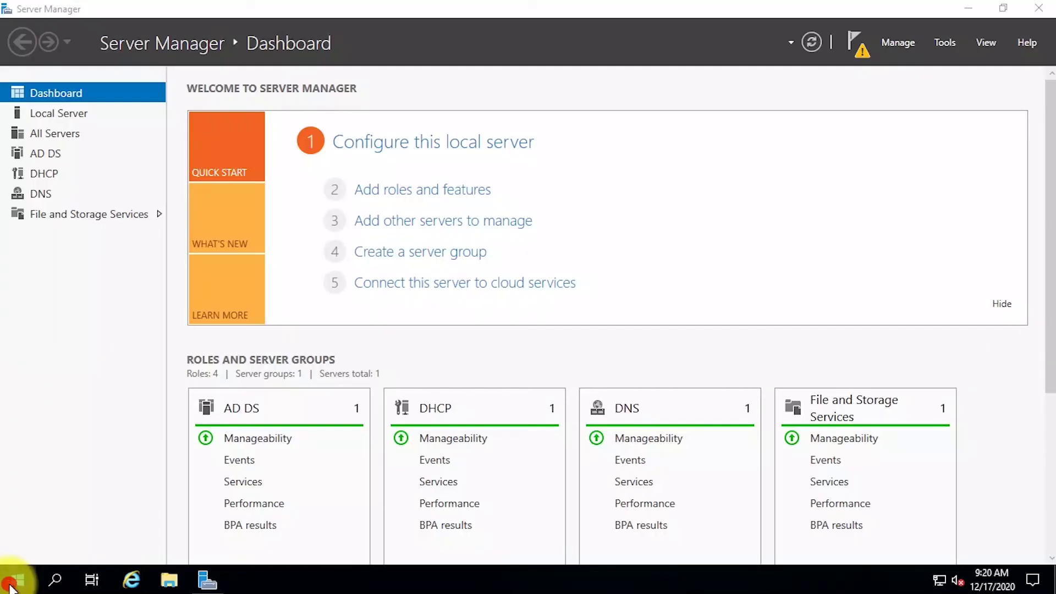
Open DNS Manager and view the thbs.net forward lookup zone records.
{"action": "left_click", "coordinate": [12, 583]}
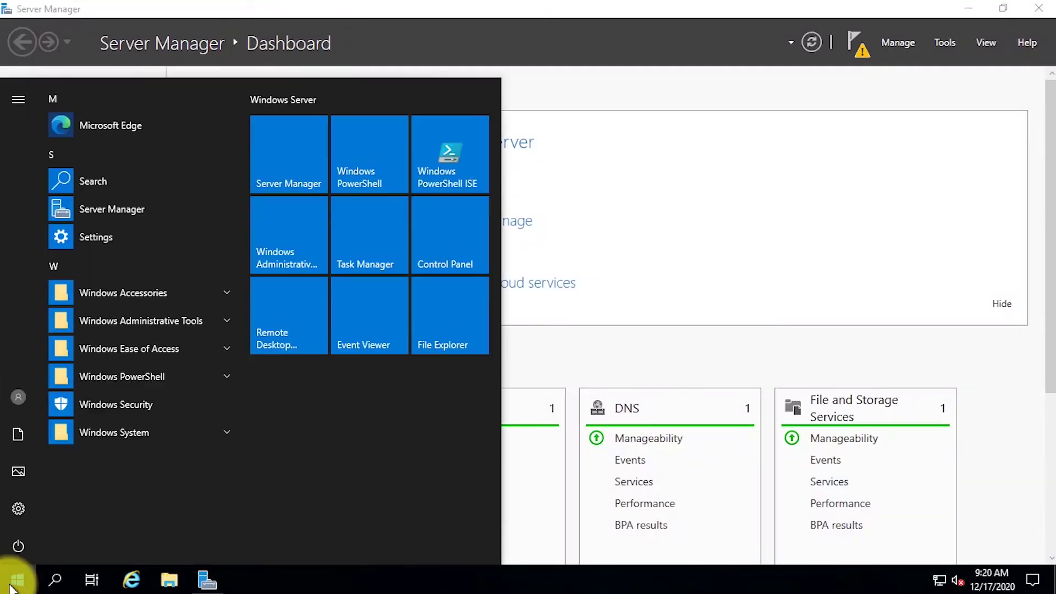
{"action": "left_click", "coordinate": [306, 253]}
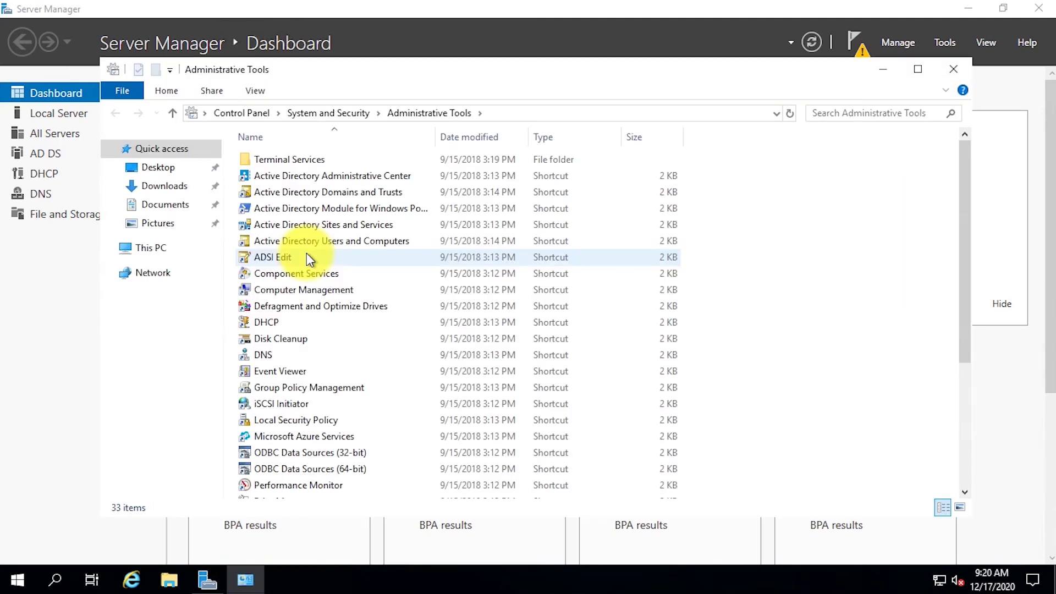
{"action": "double_click", "coordinate": [276, 352]}
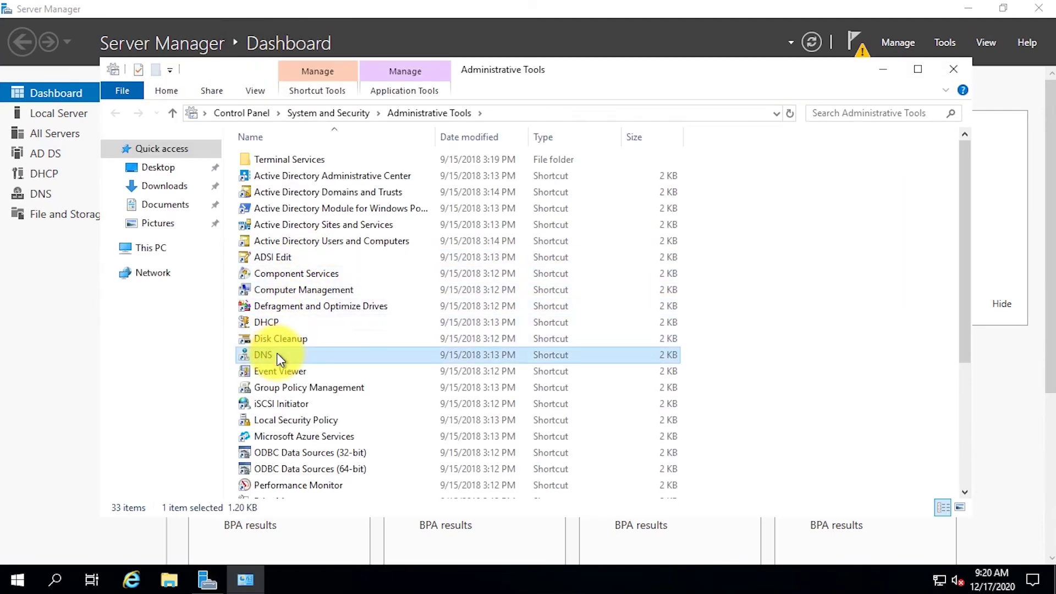
{"action": "left_click", "coordinate": [64, 136]}
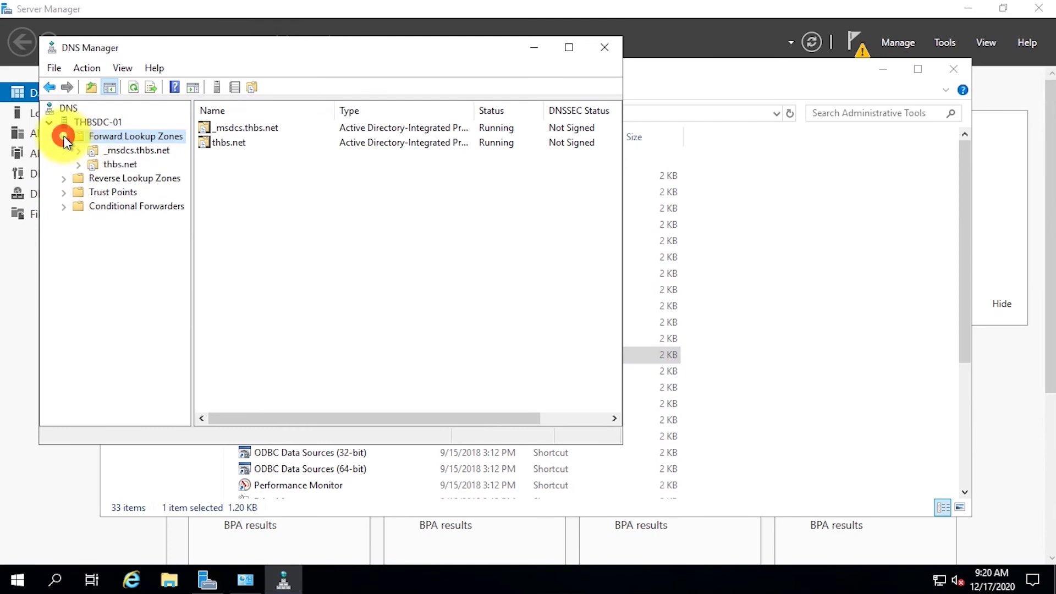
{"action": "double_click", "coordinate": [119, 164]}
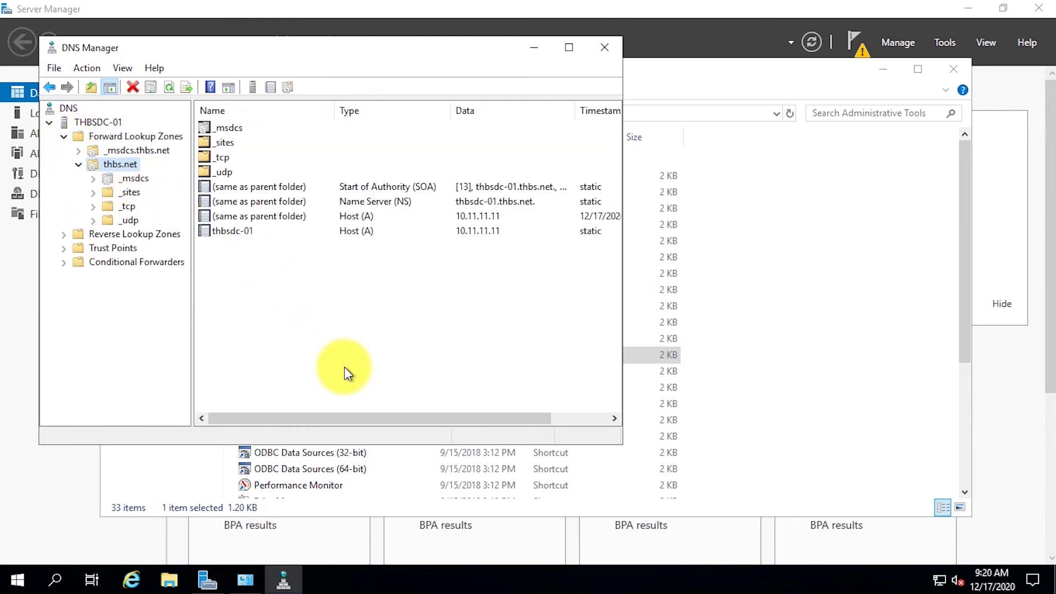
In admin PowerShell, run net stop netlogon, net start netlogon and ipconfig /registerdns.
{"action": "right_click", "coordinate": [16, 579]}
{"action": "left_click", "coordinate": [61, 375]}
{"action": "left_click_drag", "start_coordinate": [305, 34], "coordinate": [602, 119]}
{"action": "type", "text": "net stop netlogon"}
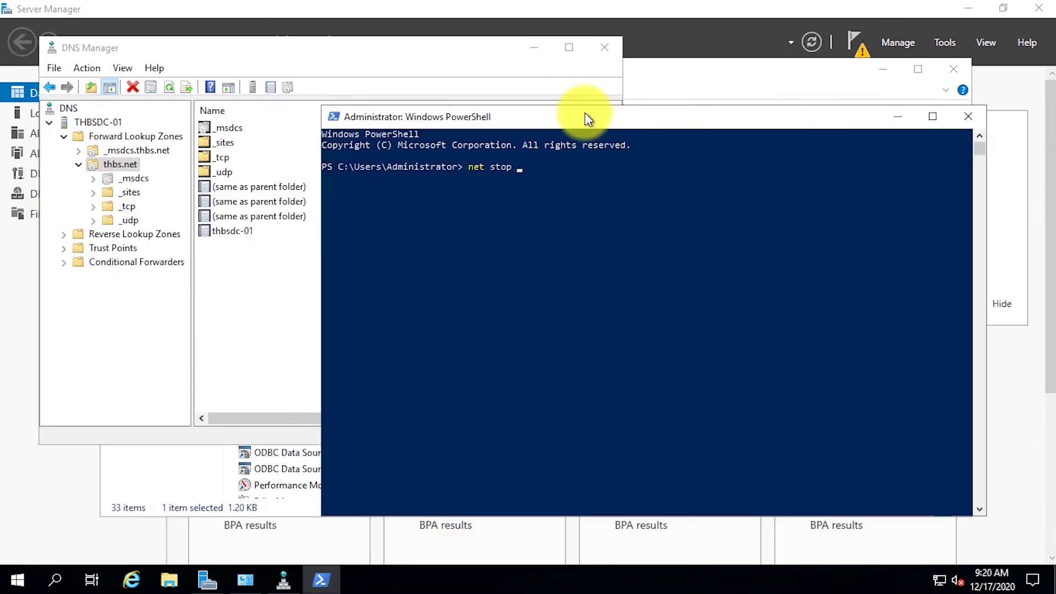
{"action": "key", "text": "Return"}
{"action": "type", "text": "net start netlogon"}
{"action": "key", "text": "Return"}
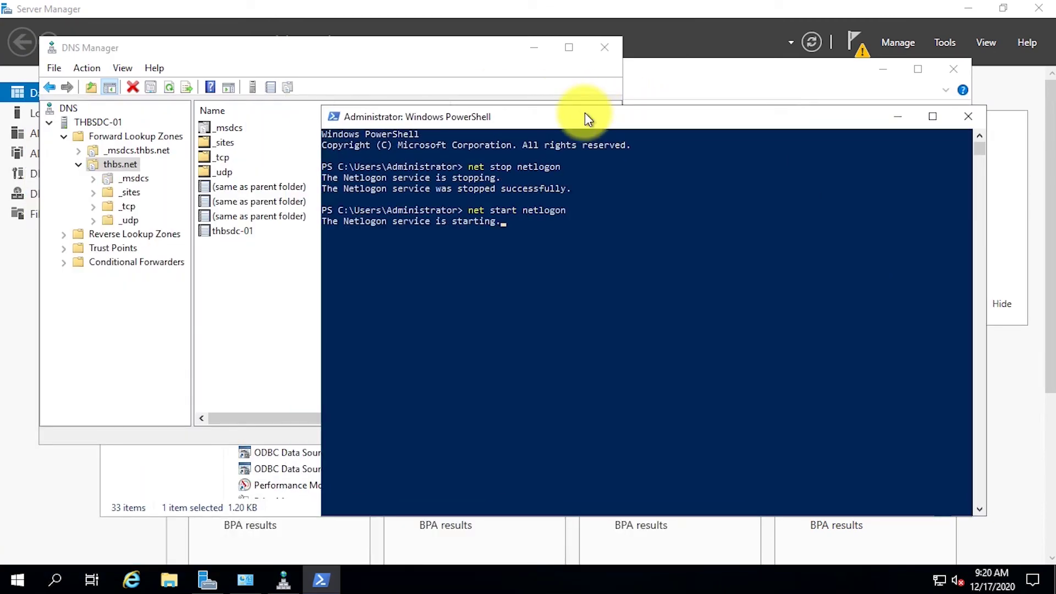
{"action": "type", "text": "ipconfig /registerdns"}
{"action": "key", "text": "Return"}
{"action": "key", "text": "alt+F4"}
{"action": "left_click", "coordinate": [424, 299]}
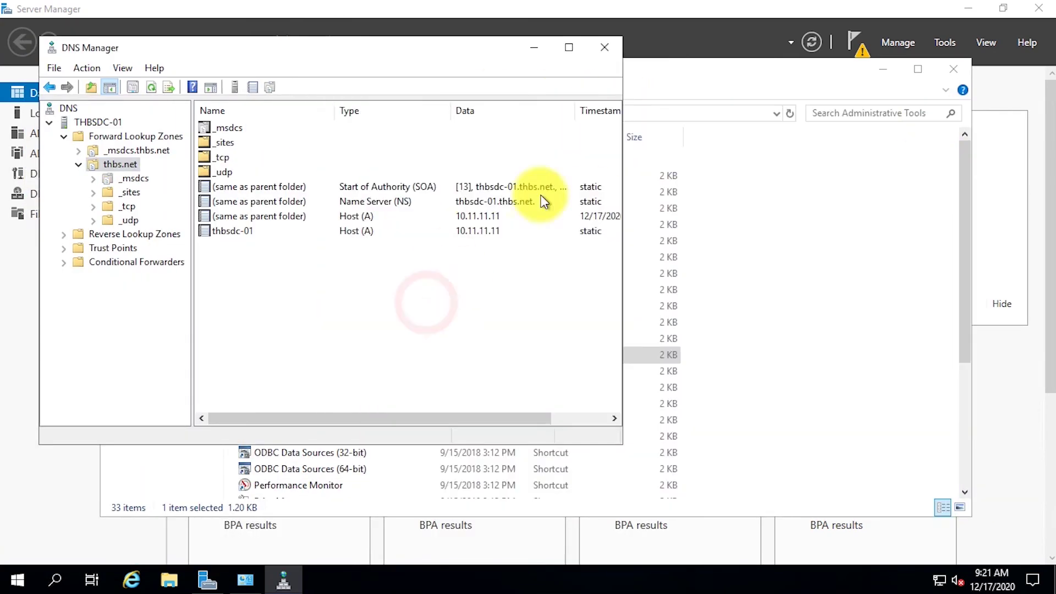
Browse the _msdcs.thbs.net zone's domains, gc and pdc records, then close DNS Manager.
{"action": "left_click", "coordinate": [114, 148]}
{"action": "left_click", "coordinate": [78, 150]}
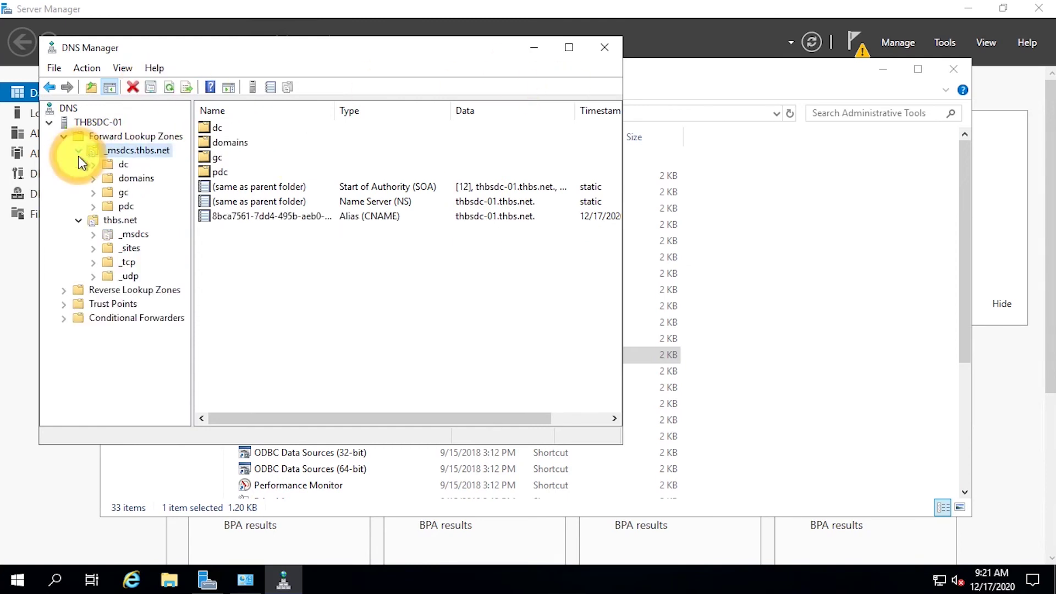
{"action": "left_click", "coordinate": [126, 178]}
{"action": "left_click", "coordinate": [123, 192]}
{"action": "left_click", "coordinate": [93, 206]}
{"action": "left_click", "coordinate": [138, 221]}
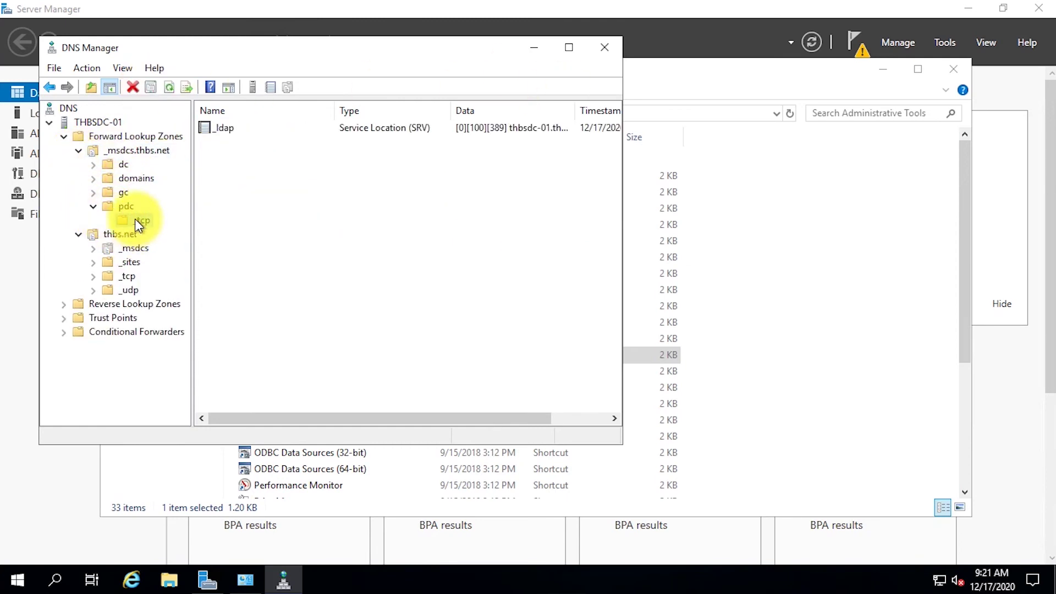
{"action": "left_click", "coordinate": [93, 179]}
{"action": "left_click", "coordinate": [108, 193]}
{"action": "left_click", "coordinate": [124, 208]}
{"action": "left_click", "coordinate": [605, 48]}
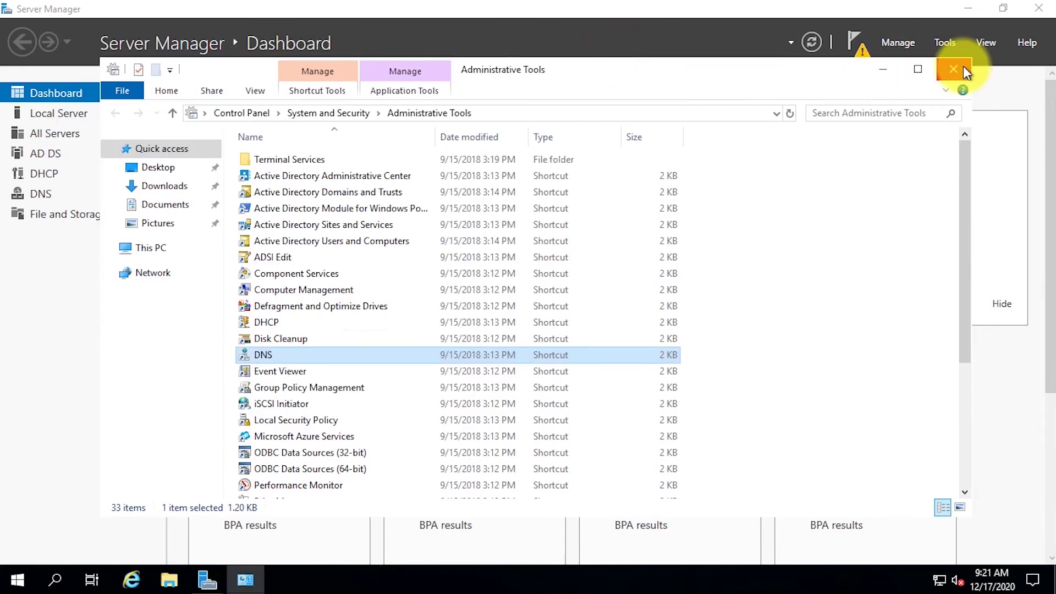
Complete the DHCP post-install configuration, authorizing the DHCP server.
{"action": "left_click", "coordinate": [954, 69]}
{"action": "left_click", "coordinate": [854, 43]}
{"action": "left_click", "coordinate": [685, 138]}
{"action": "left_click", "coordinate": [456, 460]}
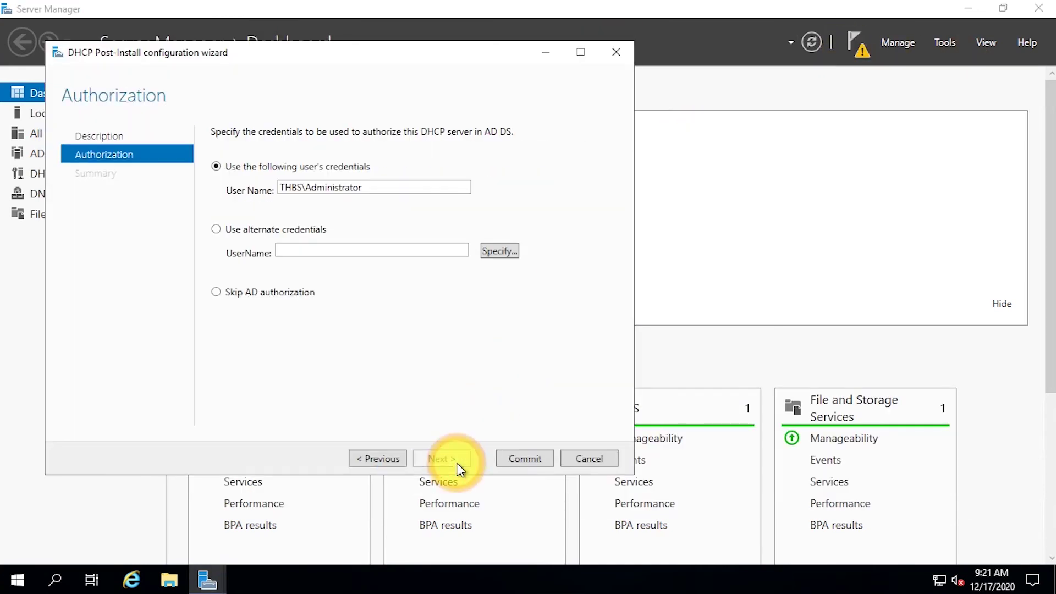
{"action": "left_click", "coordinate": [541, 460]}
{"action": "left_click", "coordinate": [543, 461]}
Open the DHCP console and start a new IPv4 scope on thbsdc-01.thbs.net.
{"action": "left_click", "coordinate": [17, 579]}
{"action": "left_click", "coordinate": [307, 263]}
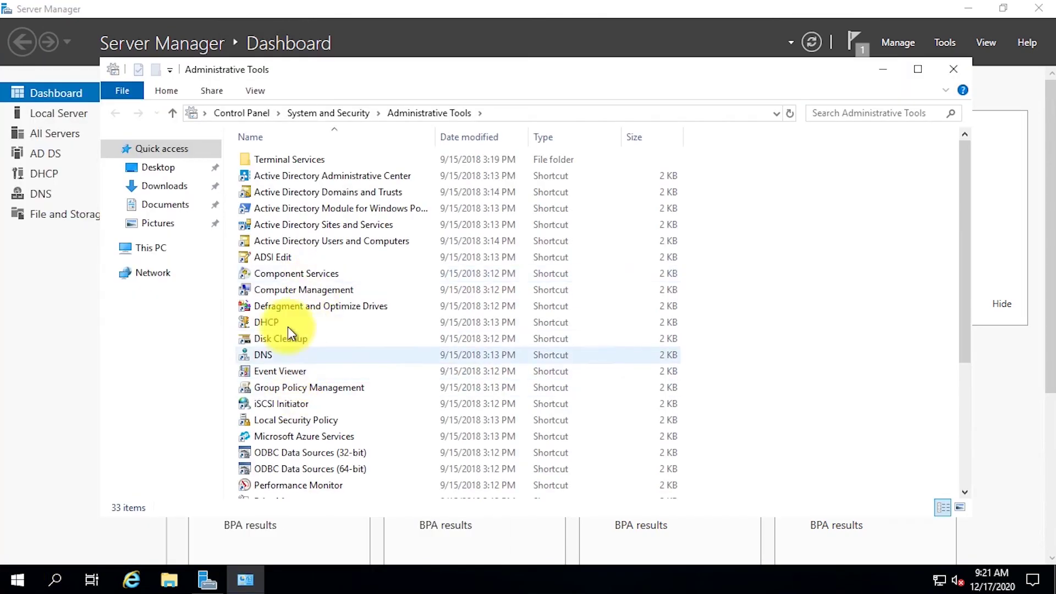
{"action": "double_click", "coordinate": [286, 318]}
{"action": "left_click_drag", "start_coordinate": [94, 207], "coordinate": [177, 206]}
{"action": "left_click", "coordinate": [8, 81]}
{"action": "left_click", "coordinate": [23, 94]}
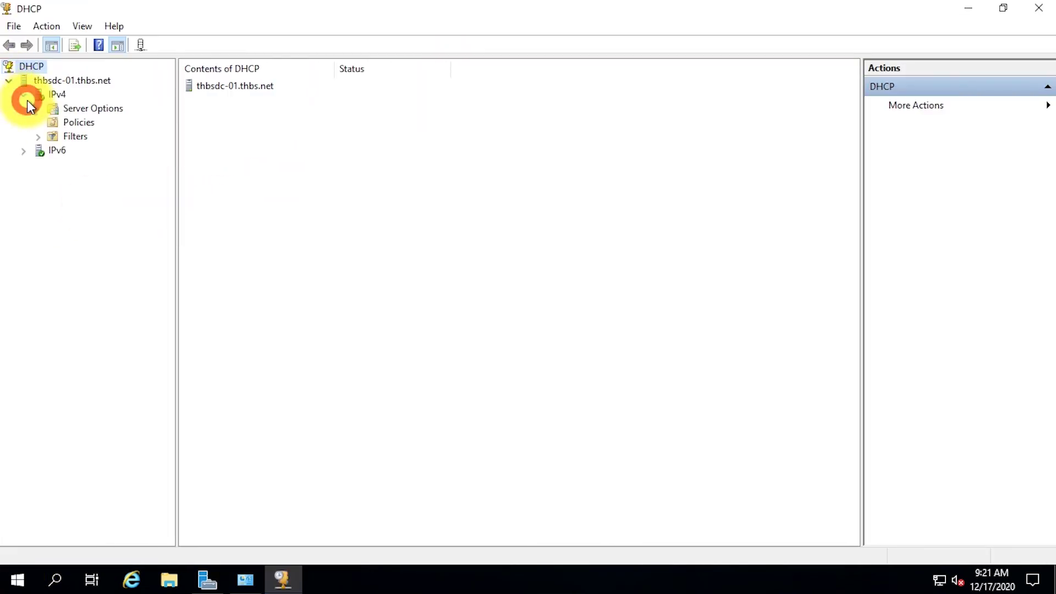
{"action": "right_click", "coordinate": [63, 100]}
{"action": "left_click", "coordinate": [122, 130]}
Name the scope 10.11.11.0 with address range 10.11.11.100–10.11.11.199, subnet length 24.
{"action": "left_click", "coordinate": [646, 427]}
{"action": "type", "text": "1"}
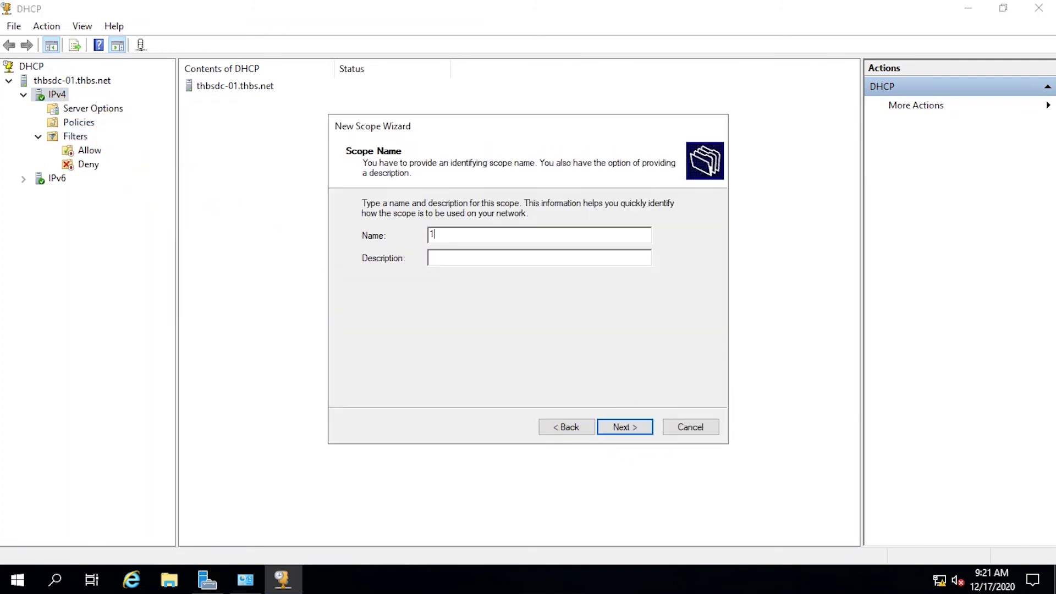
{"action": "type", "text": "0.11.11.0"}
{"action": "type", "text": "10.11.11.0"}
{"action": "type", "text": "/2"}
{"action": "type", "text": "4"}
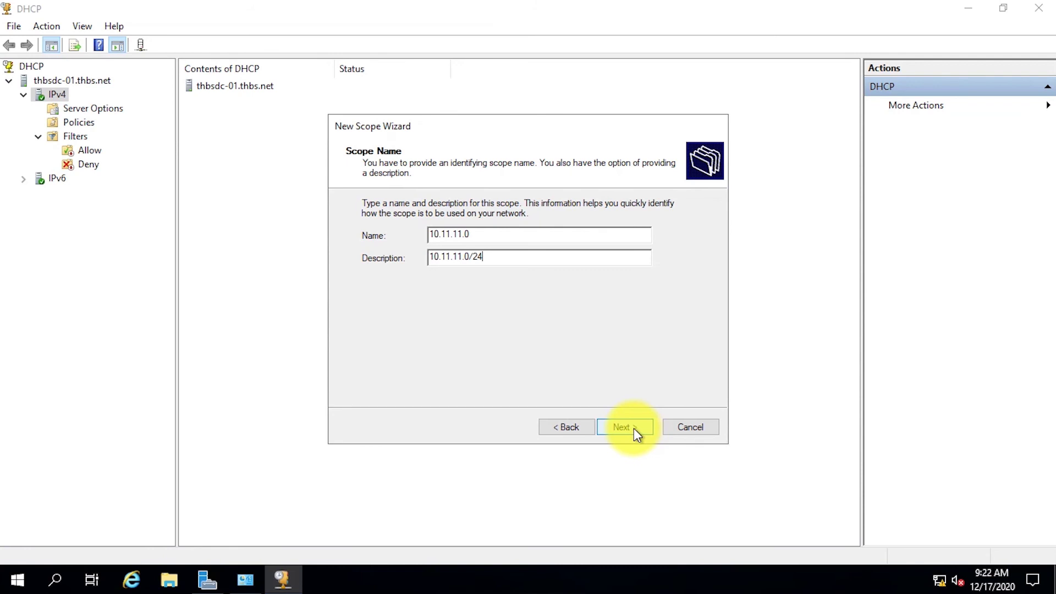
{"action": "left_click", "coordinate": [634, 428]}
{"action": "type", "text": "10.11.11.100"}
{"action": "key", "text": "Tab"}
{"action": "type", "text": "10.11.11.199"}
{"action": "key", "text": "Tab"}
{"action": "type", "text": "24"}
{"action": "left_click", "coordinate": [626, 429]}
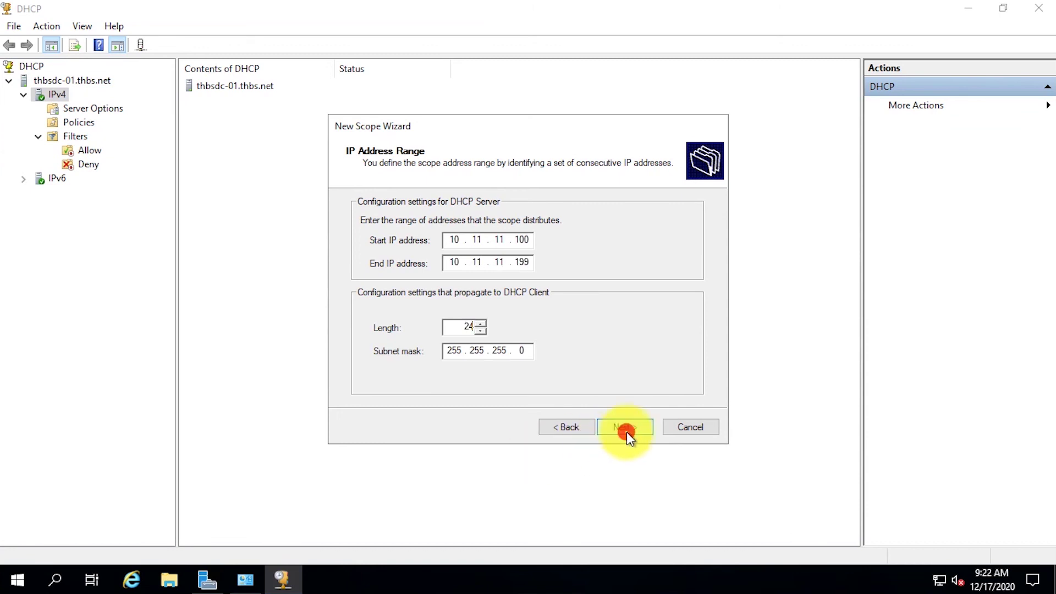
Skip exclusions and set the lease duration to 0 days 8 hours.
{"action": "left_click", "coordinate": [625, 425]}
{"action": "type", "text": "0"}
{"action": "key", "text": "Tab"}
{"action": "type", "text": "8"}
{"action": "left_click", "coordinate": [627, 427]}
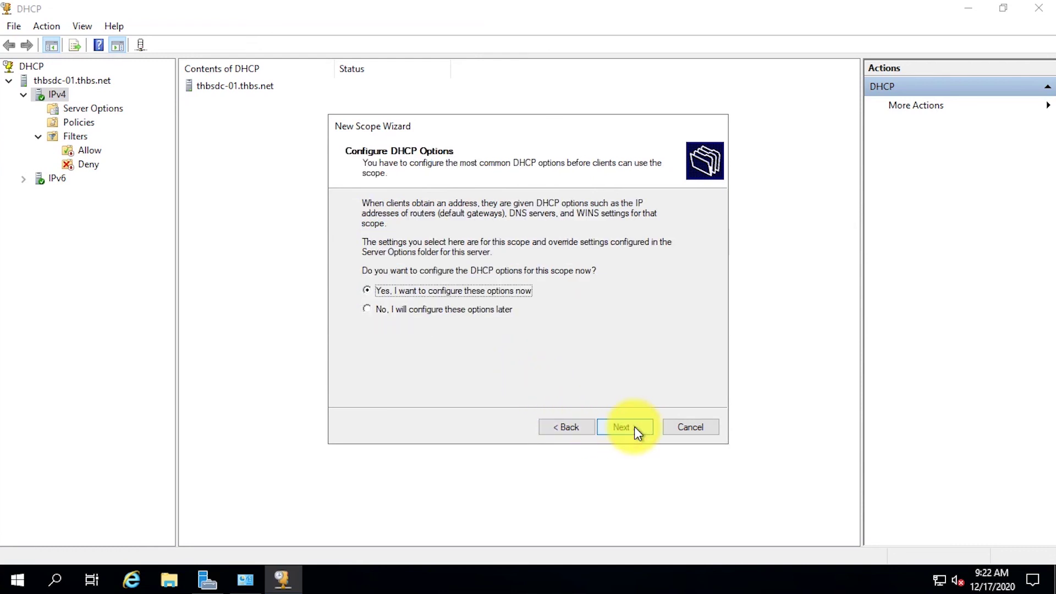
Add router 10.11.11.254, skip the DNS and WINS pages, and finish the scope.
{"action": "left_click", "coordinate": [644, 429]}
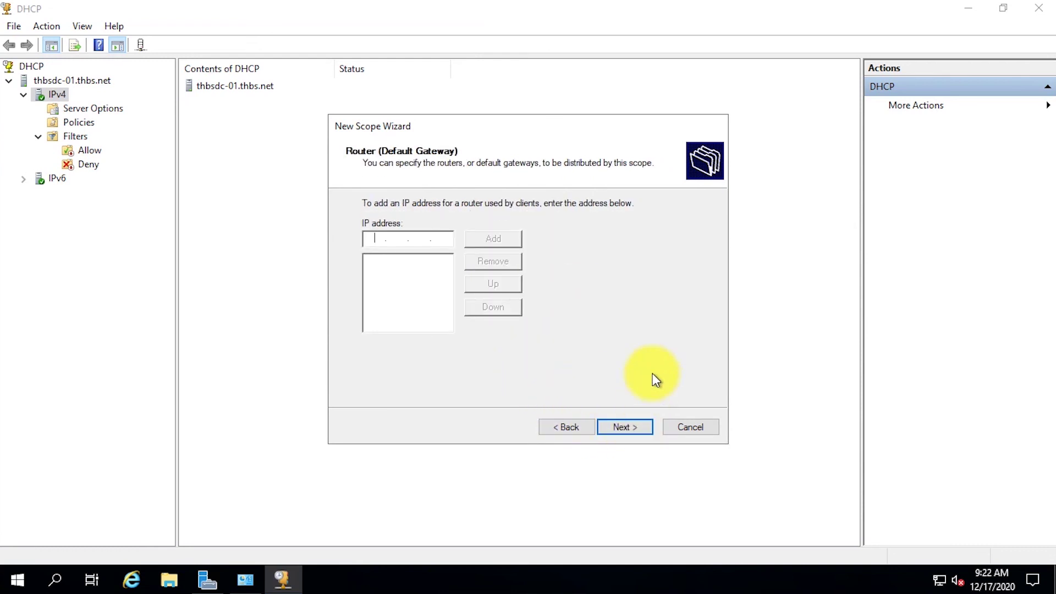
{"action": "type", "text": "10.11.11.254"}
{"action": "left_click", "coordinate": [519, 241]}
{"action": "left_click", "coordinate": [626, 427]}
{"action": "left_click", "coordinate": [627, 427]}
{"action": "left_click", "coordinate": [627, 427]}
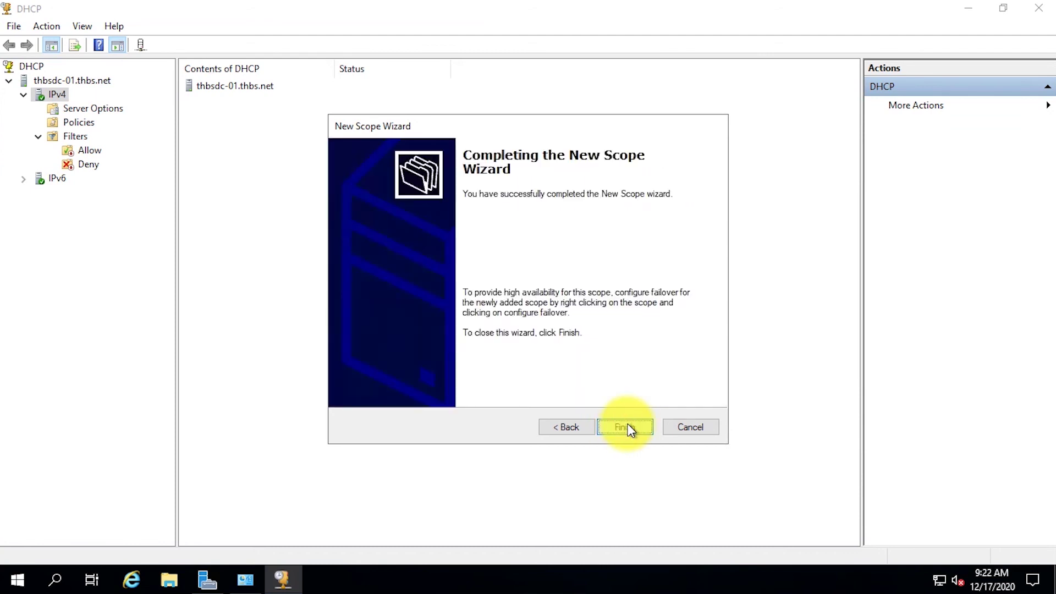
{"action": "left_click", "coordinate": [627, 427]}
Delete the 006 DNS Servers and 015 DNS Domain Name options from the scope.
{"action": "left_click", "coordinate": [38, 109]}
{"action": "left_click", "coordinate": [108, 164]}
{"action": "left_click", "coordinate": [255, 114]}
{"action": "left_click", "coordinate": [238, 101], "text": "shift"}
{"action": "key", "text": "Delete"}
{"action": "key", "text": "Return"}
Set server options 006 DNS Servers to 10.11.11.11 and 015 DNS Domain Name to thbs.net.
{"action": "right_click", "coordinate": [117, 193]}
{"action": "left_click", "coordinate": [186, 201]}
{"action": "left_click", "coordinate": [401, 221]}
{"action": "left_click", "coordinate": [415, 325]}
{"action": "type", "text": "10.10.1"}
{"action": "type", "text": "11.11"}
{"action": "left_click", "coordinate": [531, 325]}
{"action": "left_click", "coordinate": [661, 206]}
{"action": "left_click", "coordinate": [660, 206]}
{"action": "left_click", "coordinate": [400, 181]}
{"action": "type", "text": "thbs.net"}
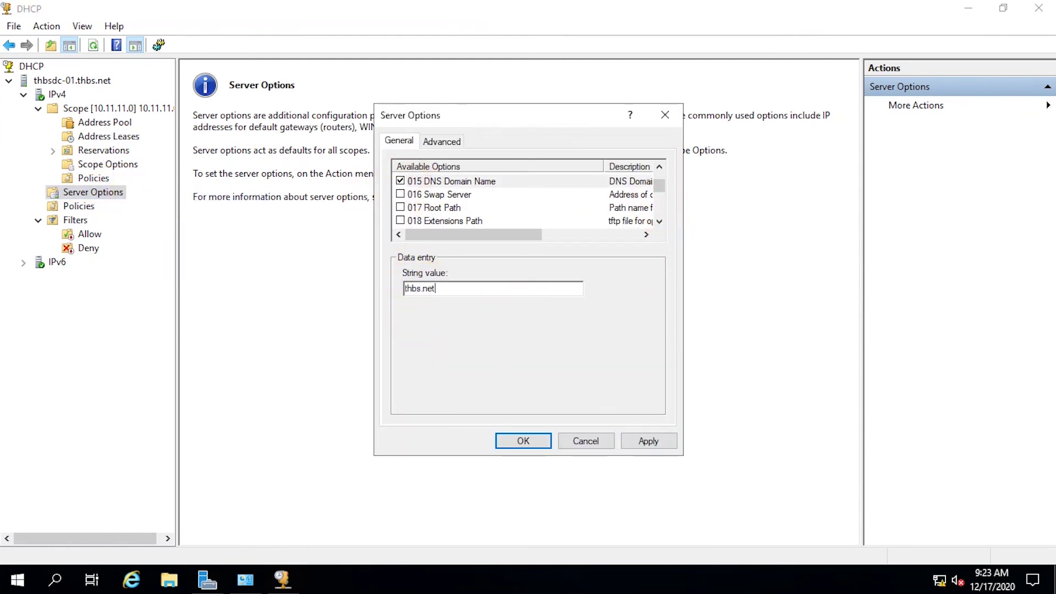
{"action": "left_click", "coordinate": [523, 440]}
Review the scope's options to check the 015 DNS Domain Name entry.
{"action": "left_click", "coordinate": [108, 164]}
{"action": "left_click", "coordinate": [341, 115]}
{"action": "left_click", "coordinate": [482, 169]}
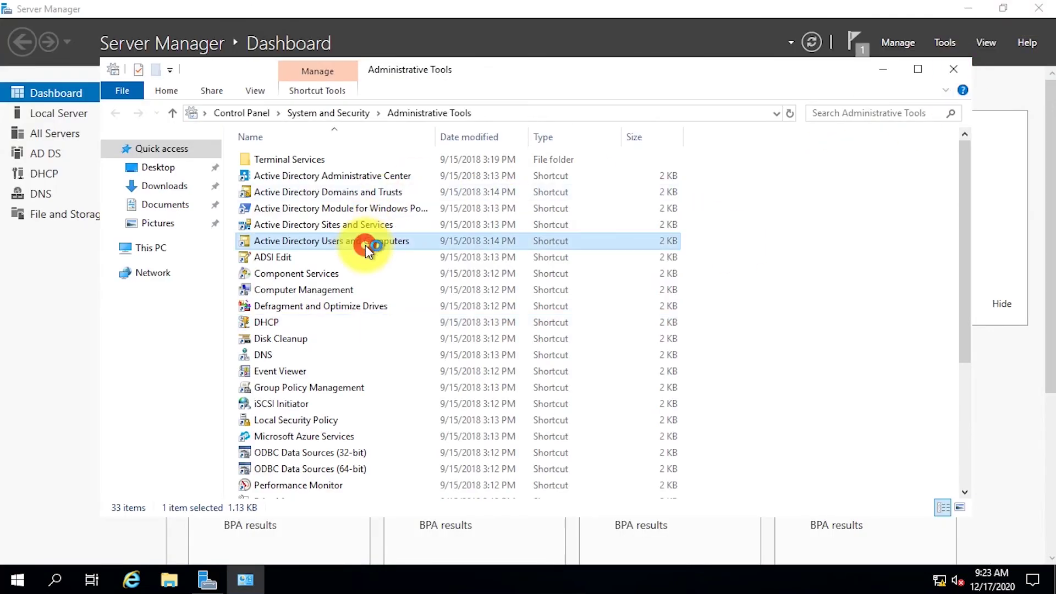
Open Active Directory Users and Computers maximized, expand thbs.net, and enable Advanced Features.
{"action": "double_click", "coordinate": [365, 246]}
{"action": "left_click", "coordinate": [603, 80]}
{"action": "left_click", "coordinate": [10, 95]}
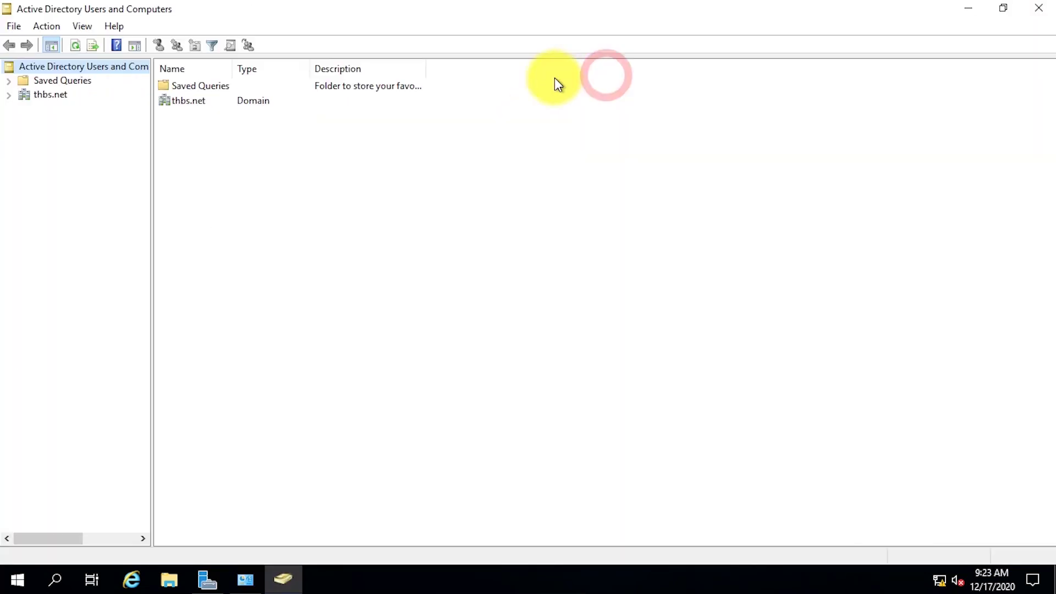
{"action": "left_click", "coordinate": [48, 94]}
{"action": "left_click", "coordinate": [82, 26]}
{"action": "left_click", "coordinate": [225, 161]}
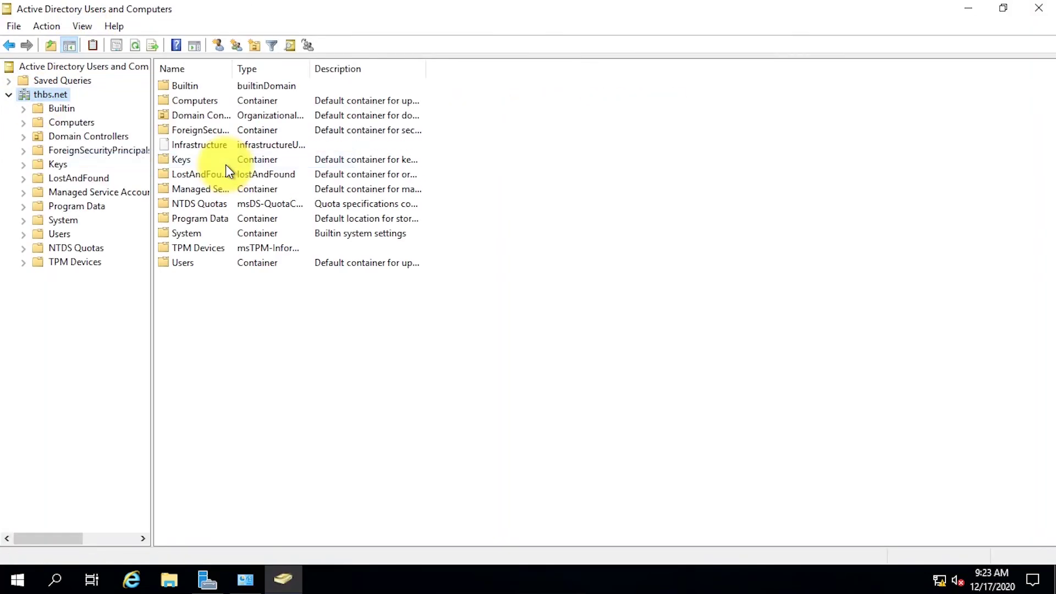
Create a new organizational unit named 'Corp' under the thbs.net domain.
{"action": "right_click", "coordinate": [61, 95]}
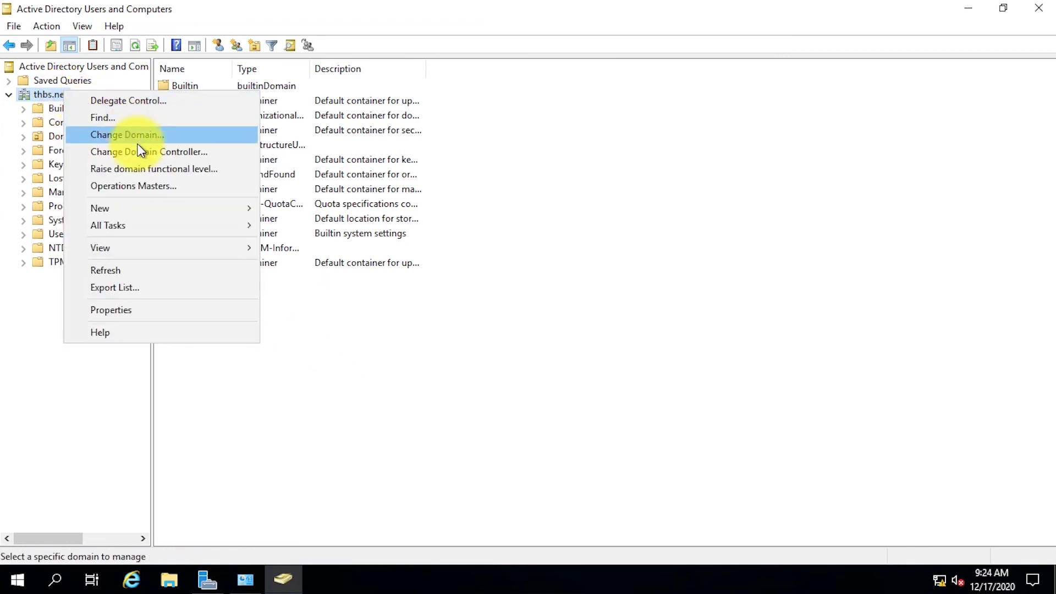
{"action": "mouse_move", "coordinate": [242, 208]}
{"action": "left_click", "coordinate": [402, 329]}
{"action": "type", "text": "Corp"}
{"action": "key", "text": "Return"}
{"action": "left_click", "coordinate": [55, 97]}
Create an organizational unit named 'Users' inside the Corp unit.
{"action": "right_click", "coordinate": [60, 137]}
{"action": "mouse_move", "coordinate": [177, 204]}
{"action": "left_click", "coordinate": [287, 322]}
{"action": "type", "text": "Users"}
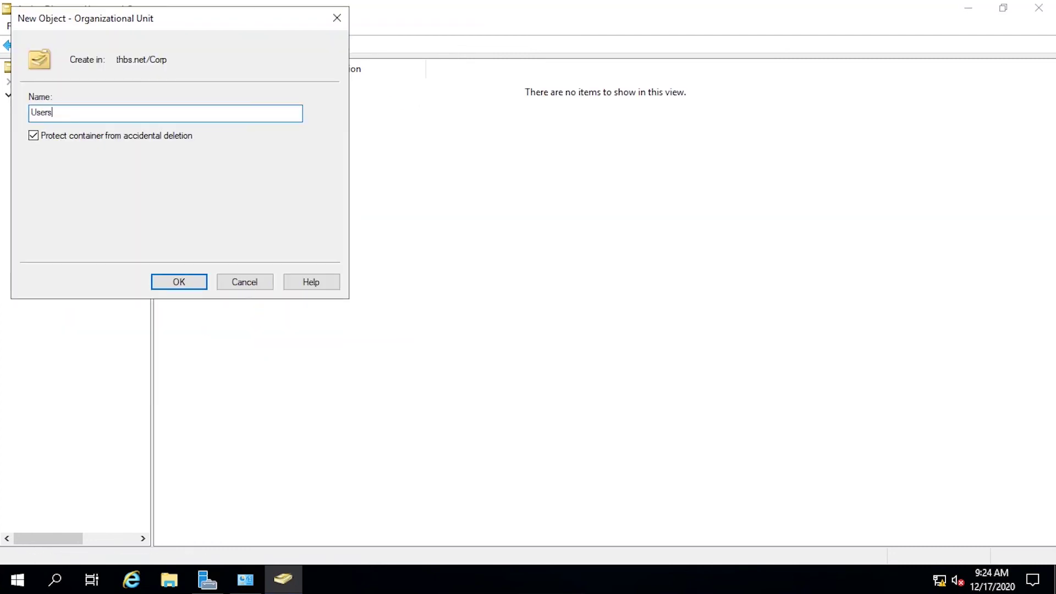
{"action": "key", "text": "Return"}
Start a new user in the Corp\Users unit and enter its logon name.
{"action": "right_click", "coordinate": [70, 150]}
{"action": "mouse_move", "coordinate": [138, 217]}
{"action": "left_click", "coordinate": [258, 370]}
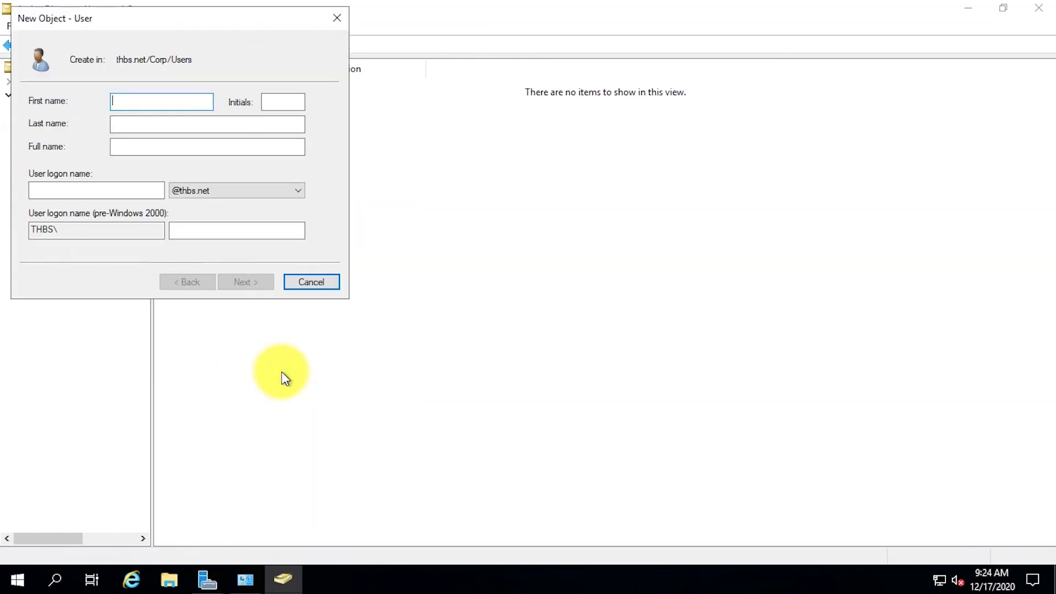
{"action": "key", "text": "Tab"}
{"action": "key", "text": "Tab"}
{"action": "key", "text": "Tab"}
{"action": "type", "text": "Dino9021"}
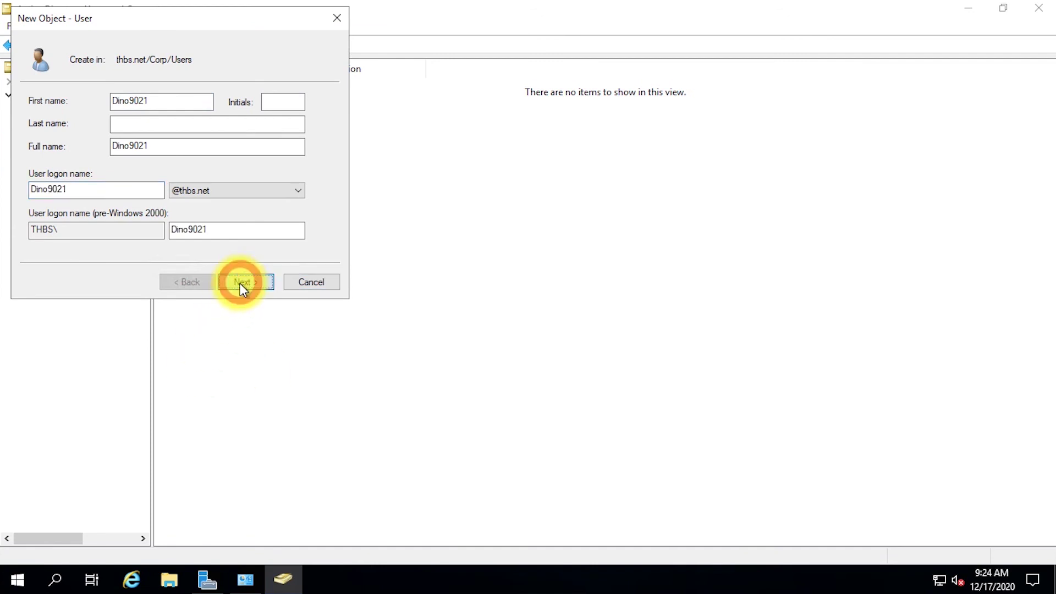
{"action": "left_click", "coordinate": [240, 283]}
Set and confirm the user's password, block password changes, and finish creating the account.
{"action": "type", "text": "P@ssw0rd"}
{"action": "key", "text": "Tab"}
{"action": "type", "text": "P@ssw0rd"}
{"action": "key", "text": "Tab"}
{"action": "key", "text": "space"}
{"action": "key", "text": "Tab"}
{"action": "key", "text": "space"}
{"action": "key", "text": "Tab"}
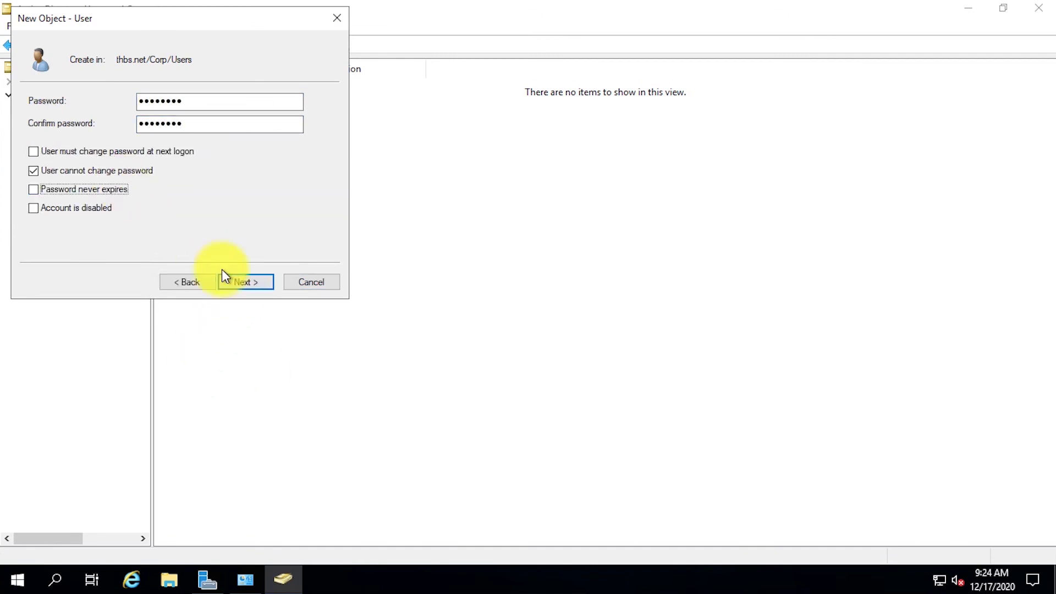
{"action": "left_click", "coordinate": [257, 281]}
{"action": "left_click", "coordinate": [258, 280]}
{"action": "left_click", "coordinate": [49, 95]}
{"action": "right_click", "coordinate": [18, 584]}
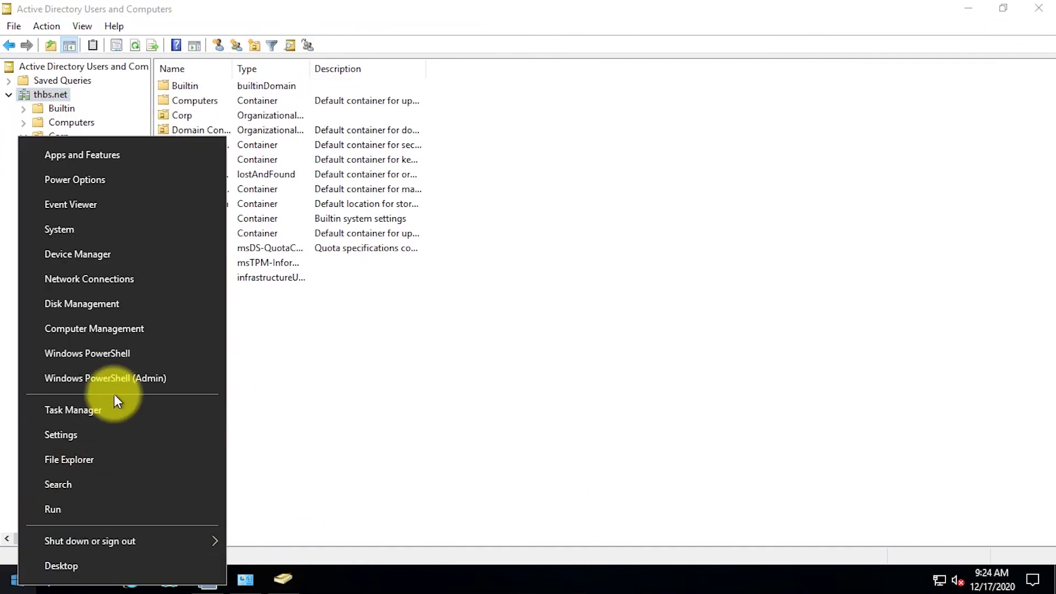
{"action": "left_click", "coordinate": [114, 385]}
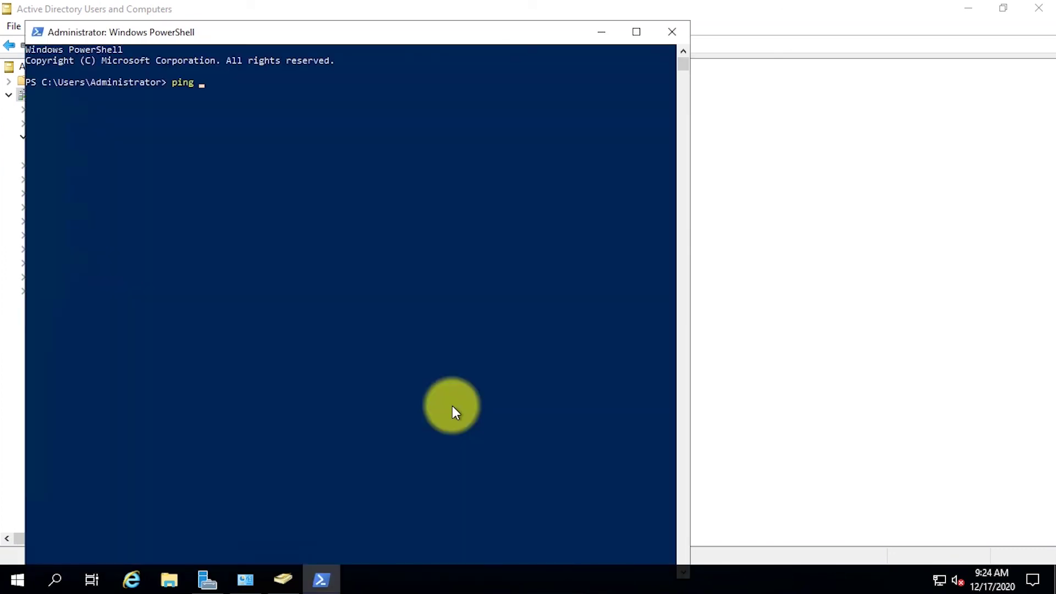
{"action": "left_click_drag", "start_coordinate": [275, 34], "coordinate": [587, 44]}
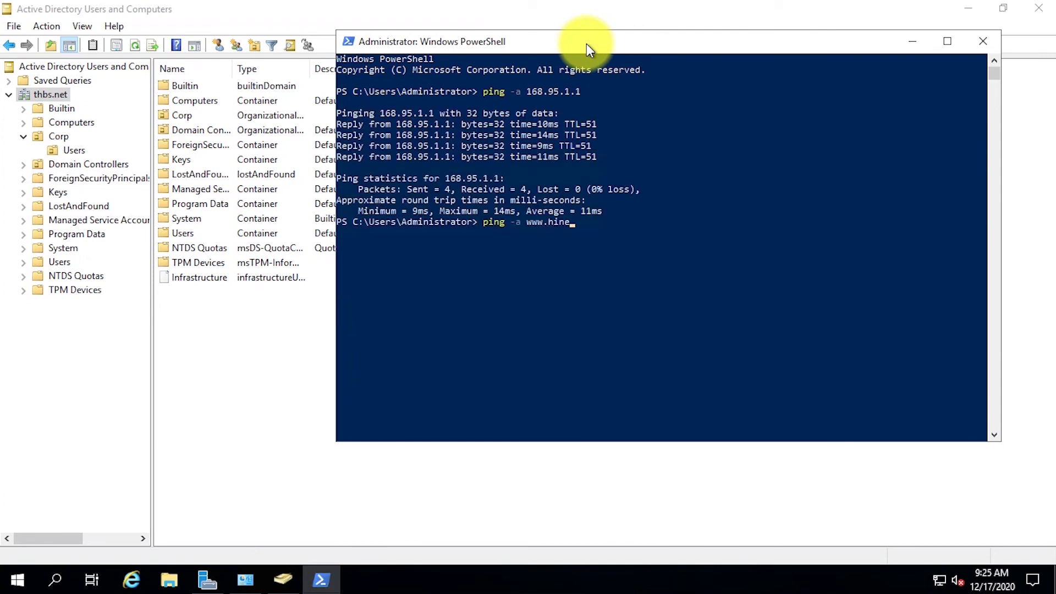
{"action": "type", "text": "et.net"}
{"action": "key", "text": "Return"}
{"action": "left_click", "coordinate": [17, 579]}
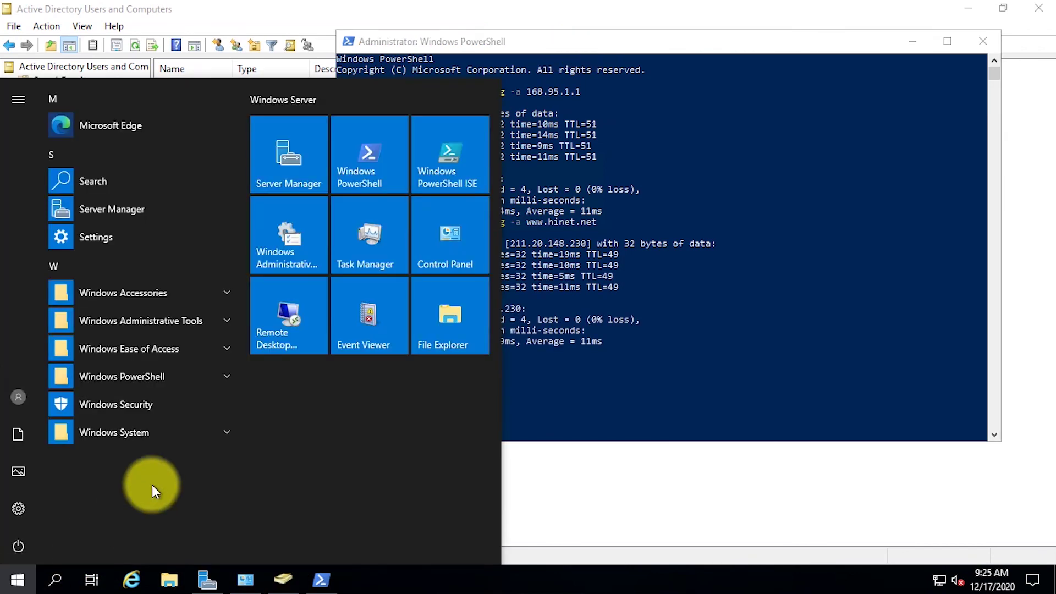
Open DNS Manager and show the THBSDC-01 server's Forwarders properties.
{"action": "left_click", "coordinate": [291, 243]}
{"action": "double_click", "coordinate": [279, 355]}
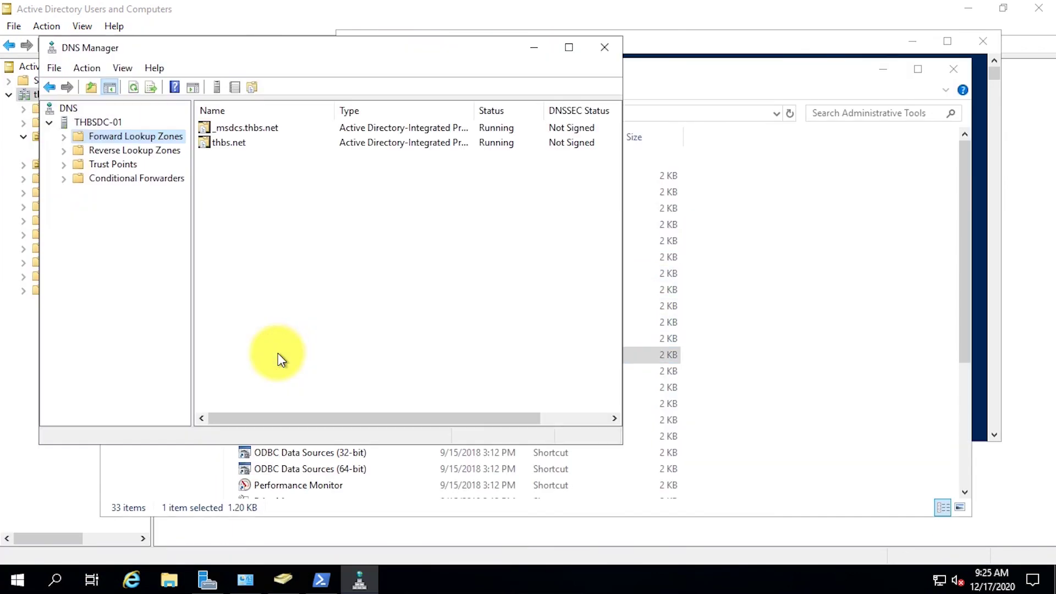
{"action": "right_click", "coordinate": [92, 121]}
{"action": "left_click", "coordinate": [147, 333]}
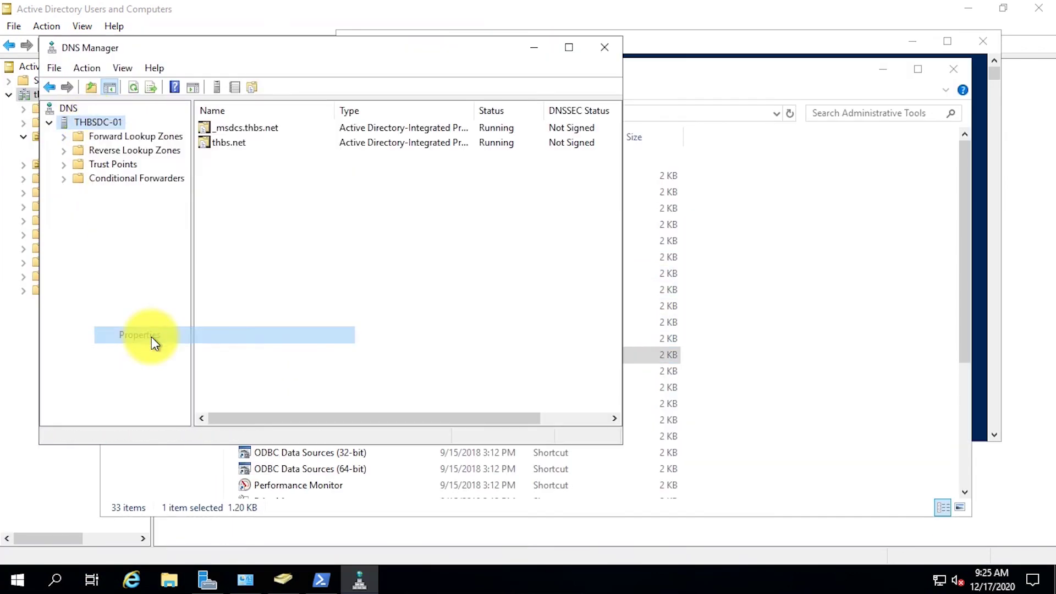
{"action": "left_click", "coordinate": [301, 116]}
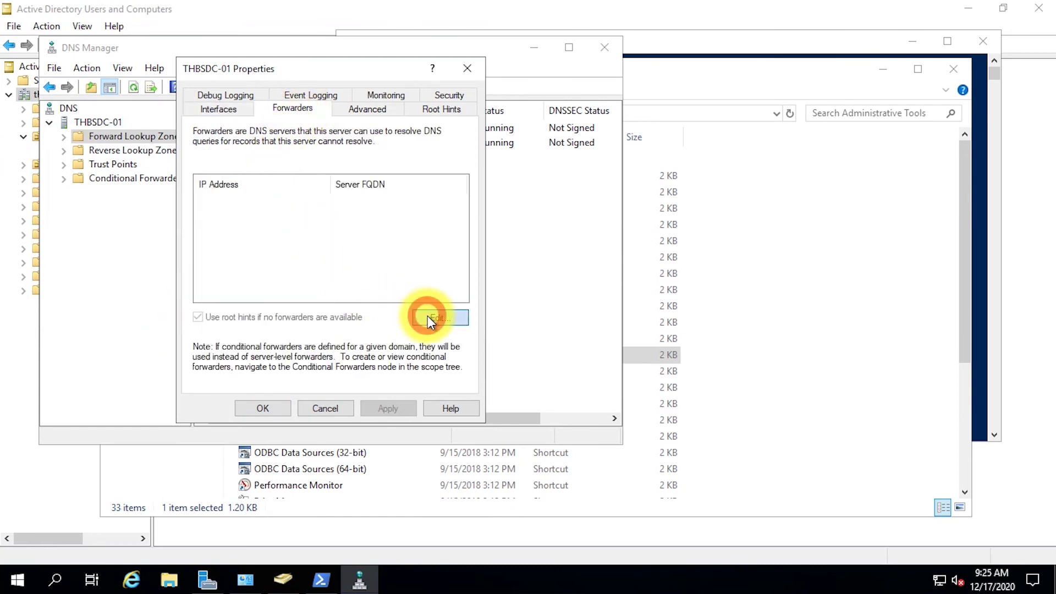
Add forwarders 168.95.1.1, 168.95.192.1 and 8.8.8.8, and apply the server properties.
{"action": "left_click", "coordinate": [427, 315]}
{"action": "type", "text": "168.95.1.192.1"}
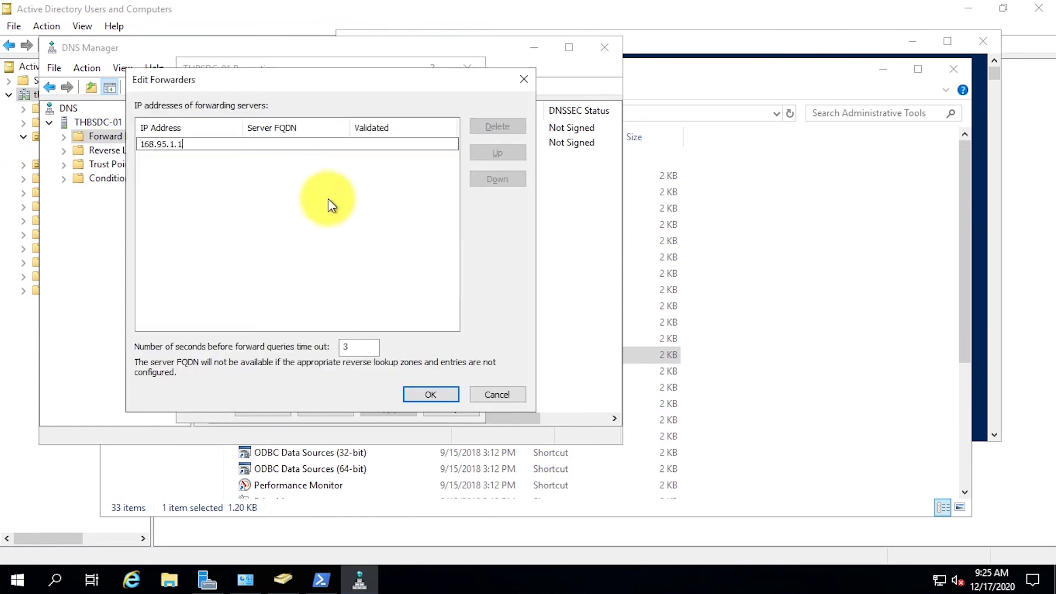
{"action": "key", "text": "Return"}
{"action": "type", "text": "168.95.192.1"}
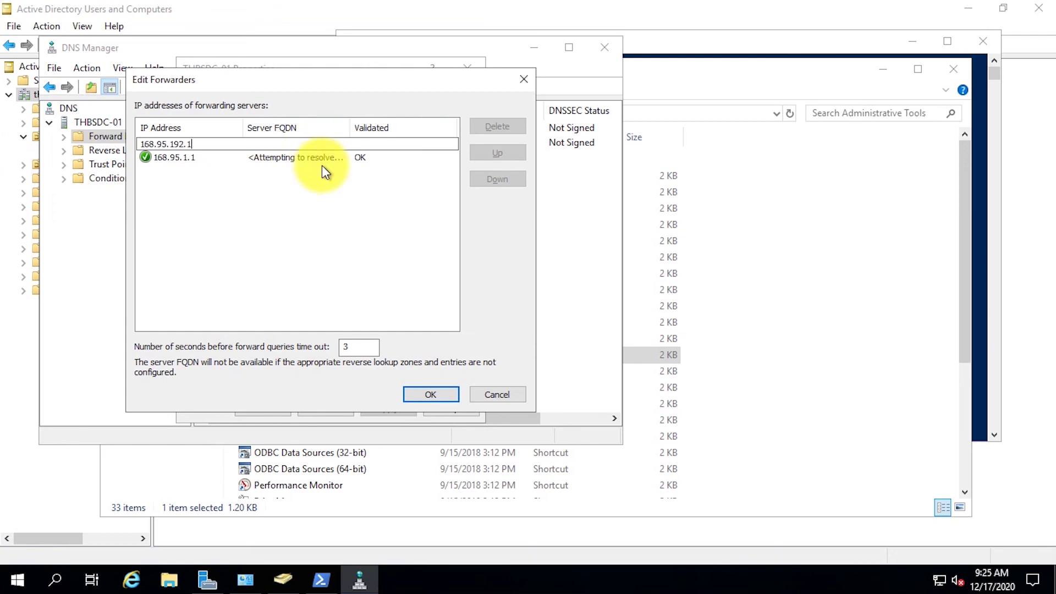
{"action": "key", "text": "Return"}
{"action": "type", "text": "8.8.8.8"}
{"action": "key", "text": "Return"}
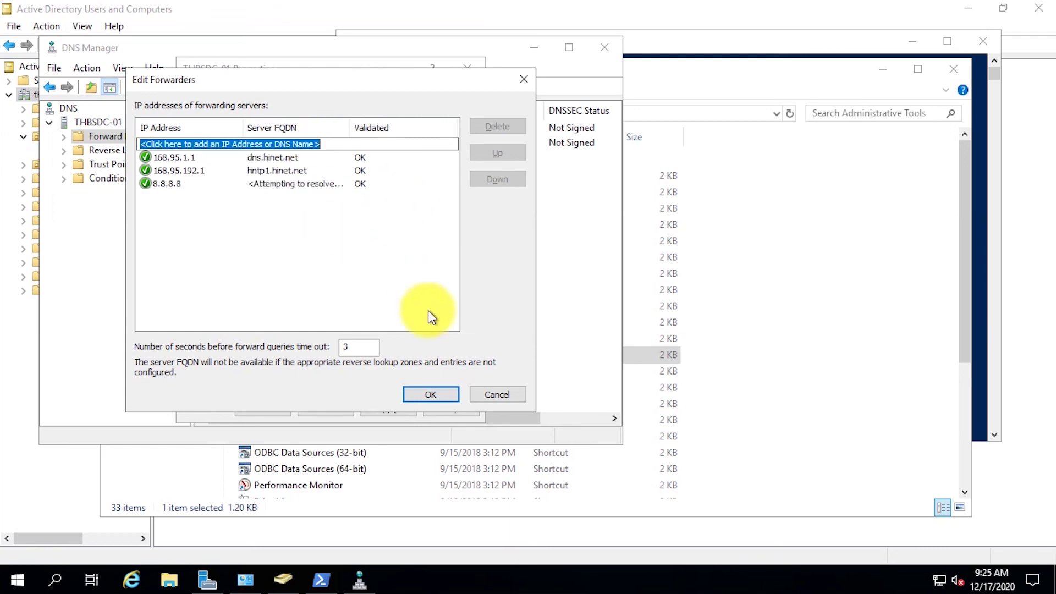
{"action": "left_click", "coordinate": [431, 394]}
{"action": "left_click", "coordinate": [277, 415]}
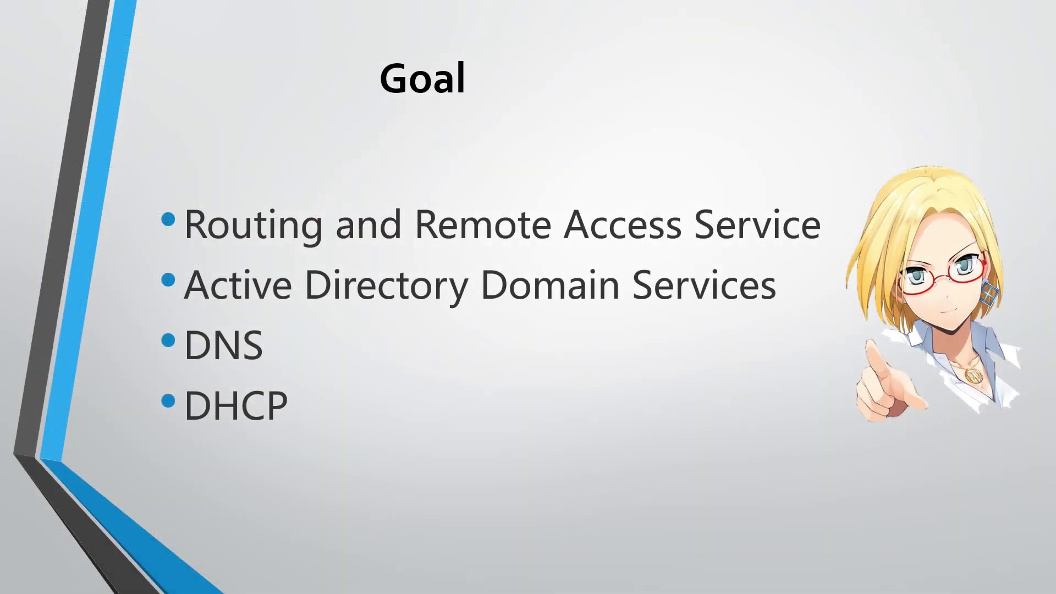